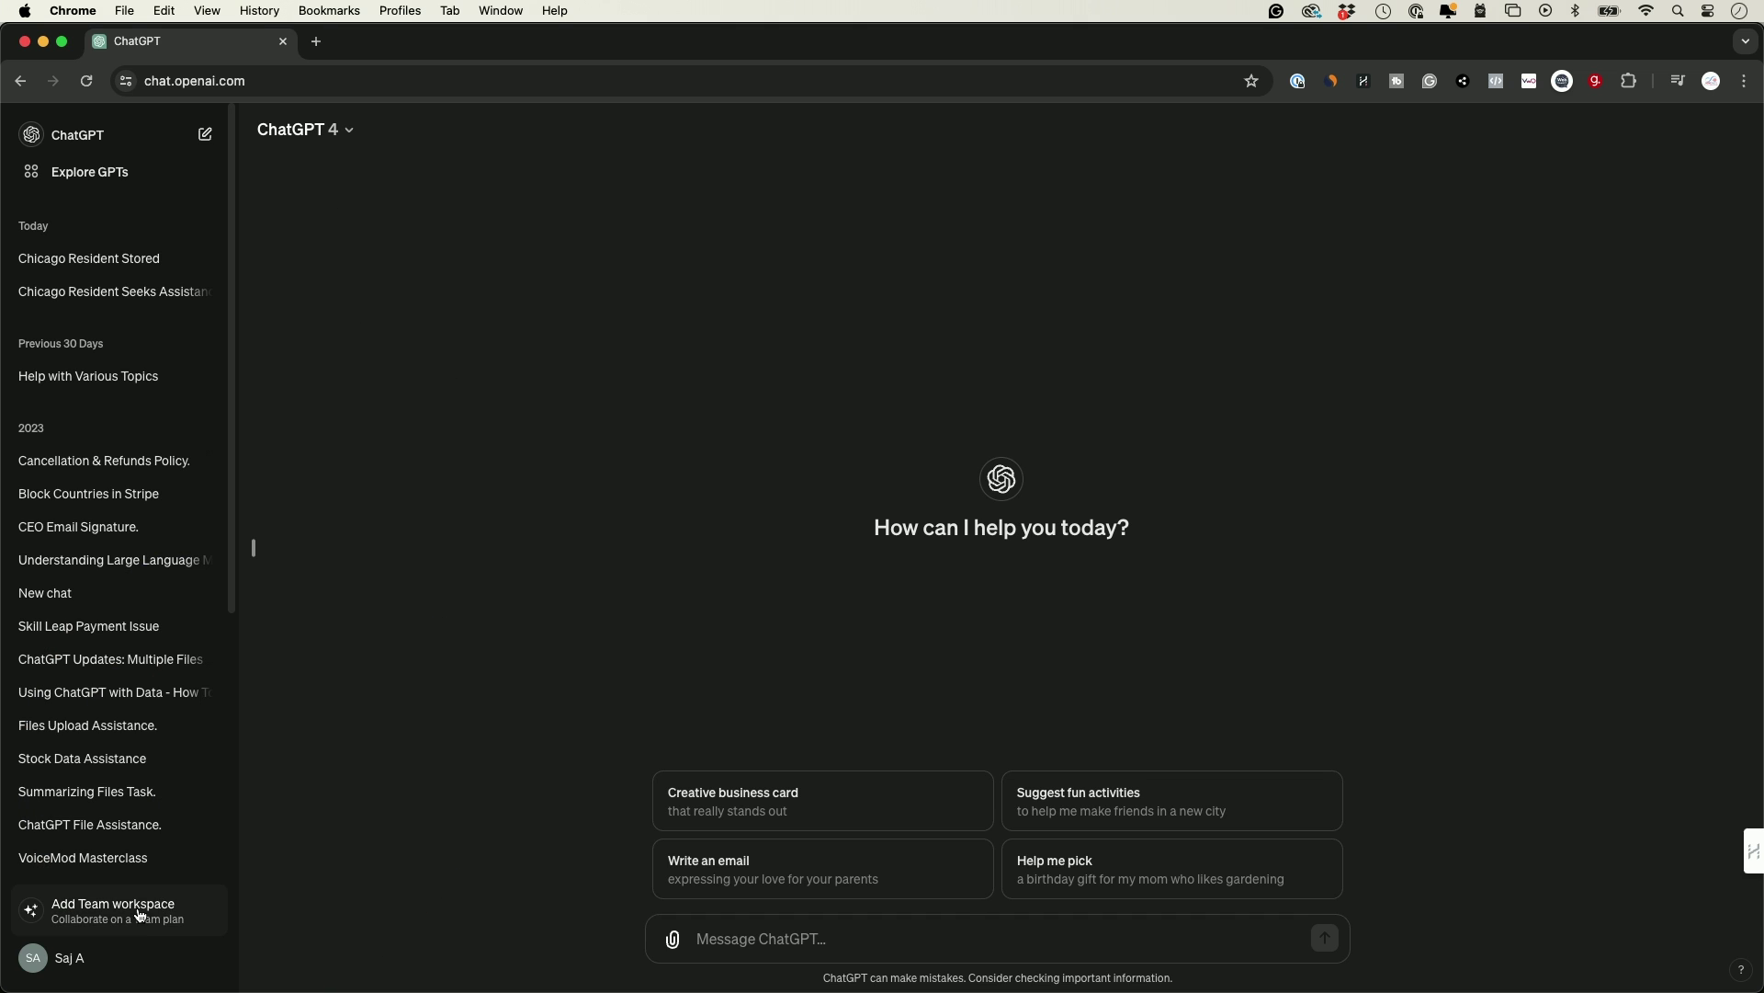
Open the Custom instructions editor from Settings > Personalization.
left_click(145, 962)
left_click(130, 850)
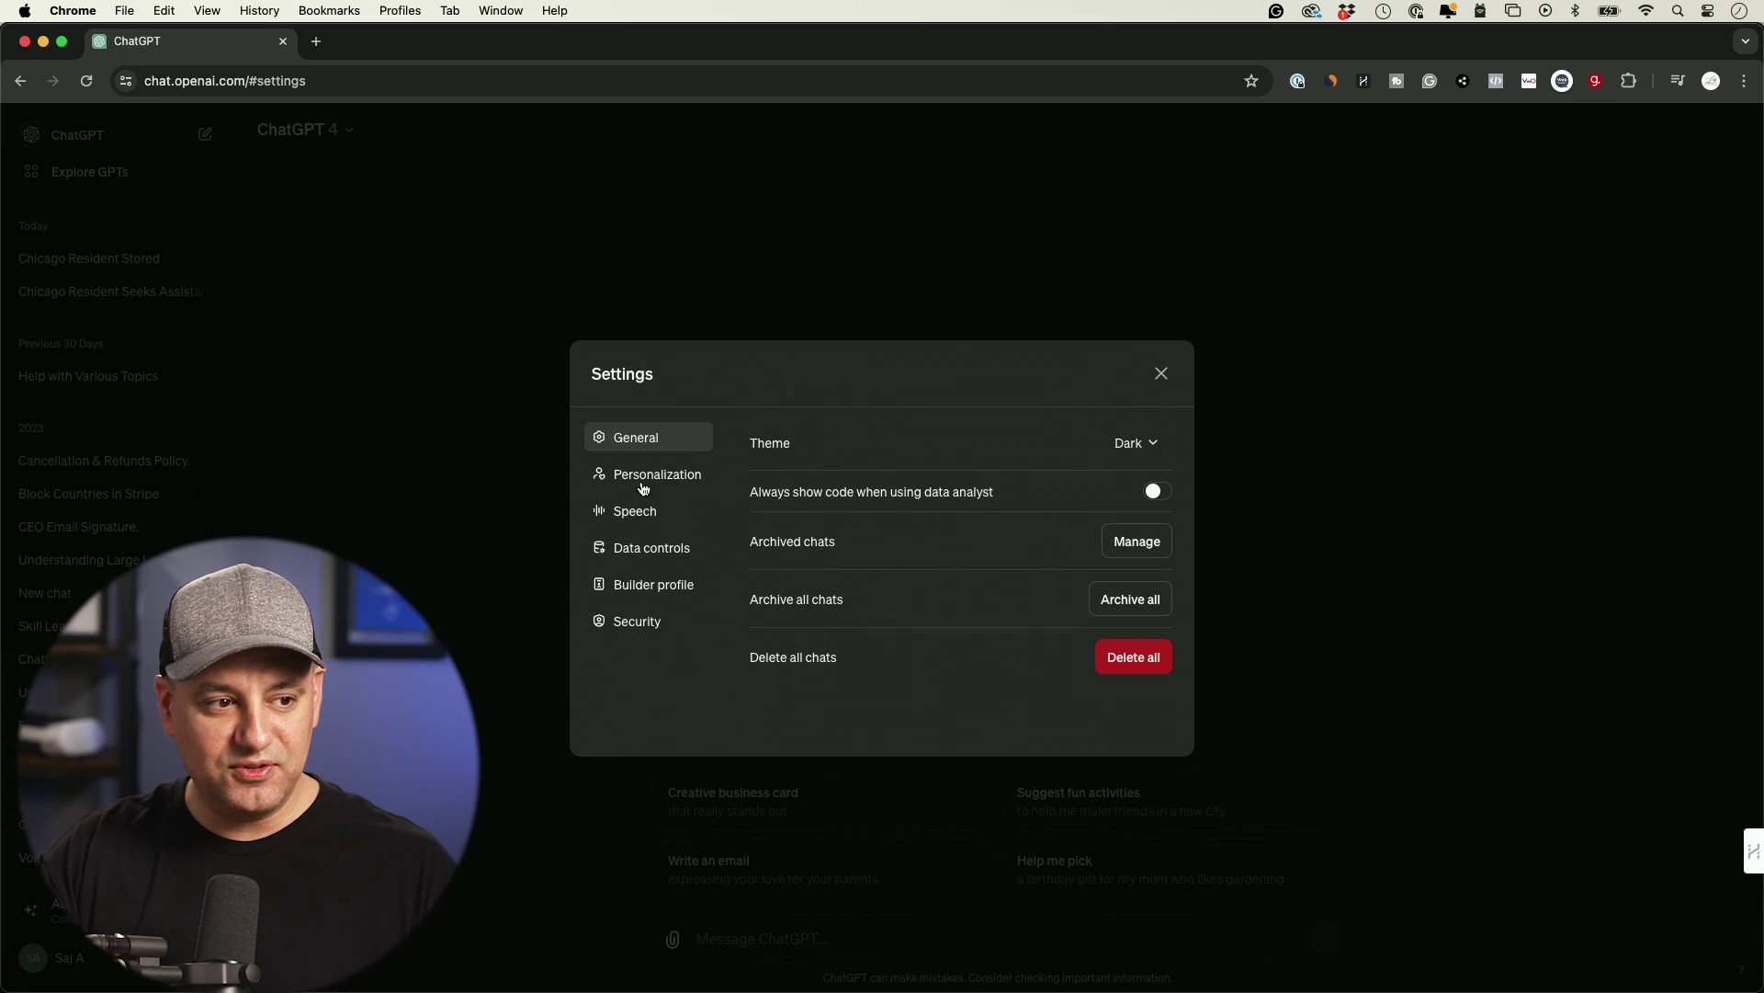
left_click(660, 478)
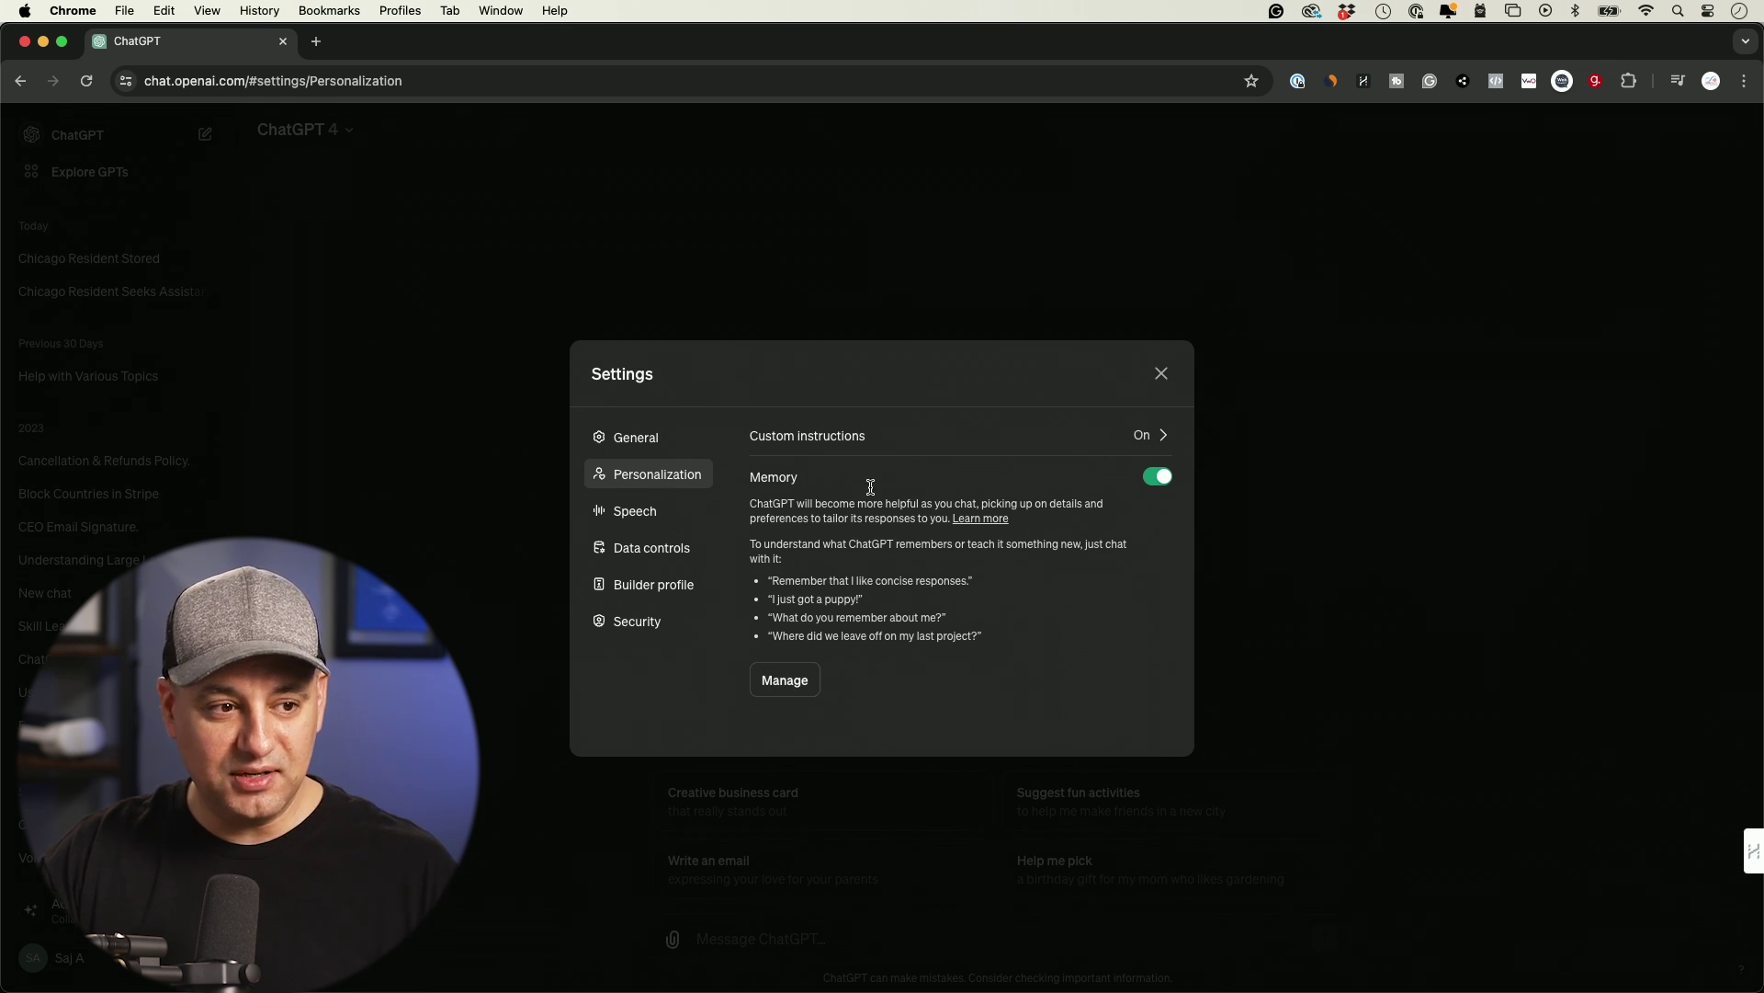
left_click(829, 439)
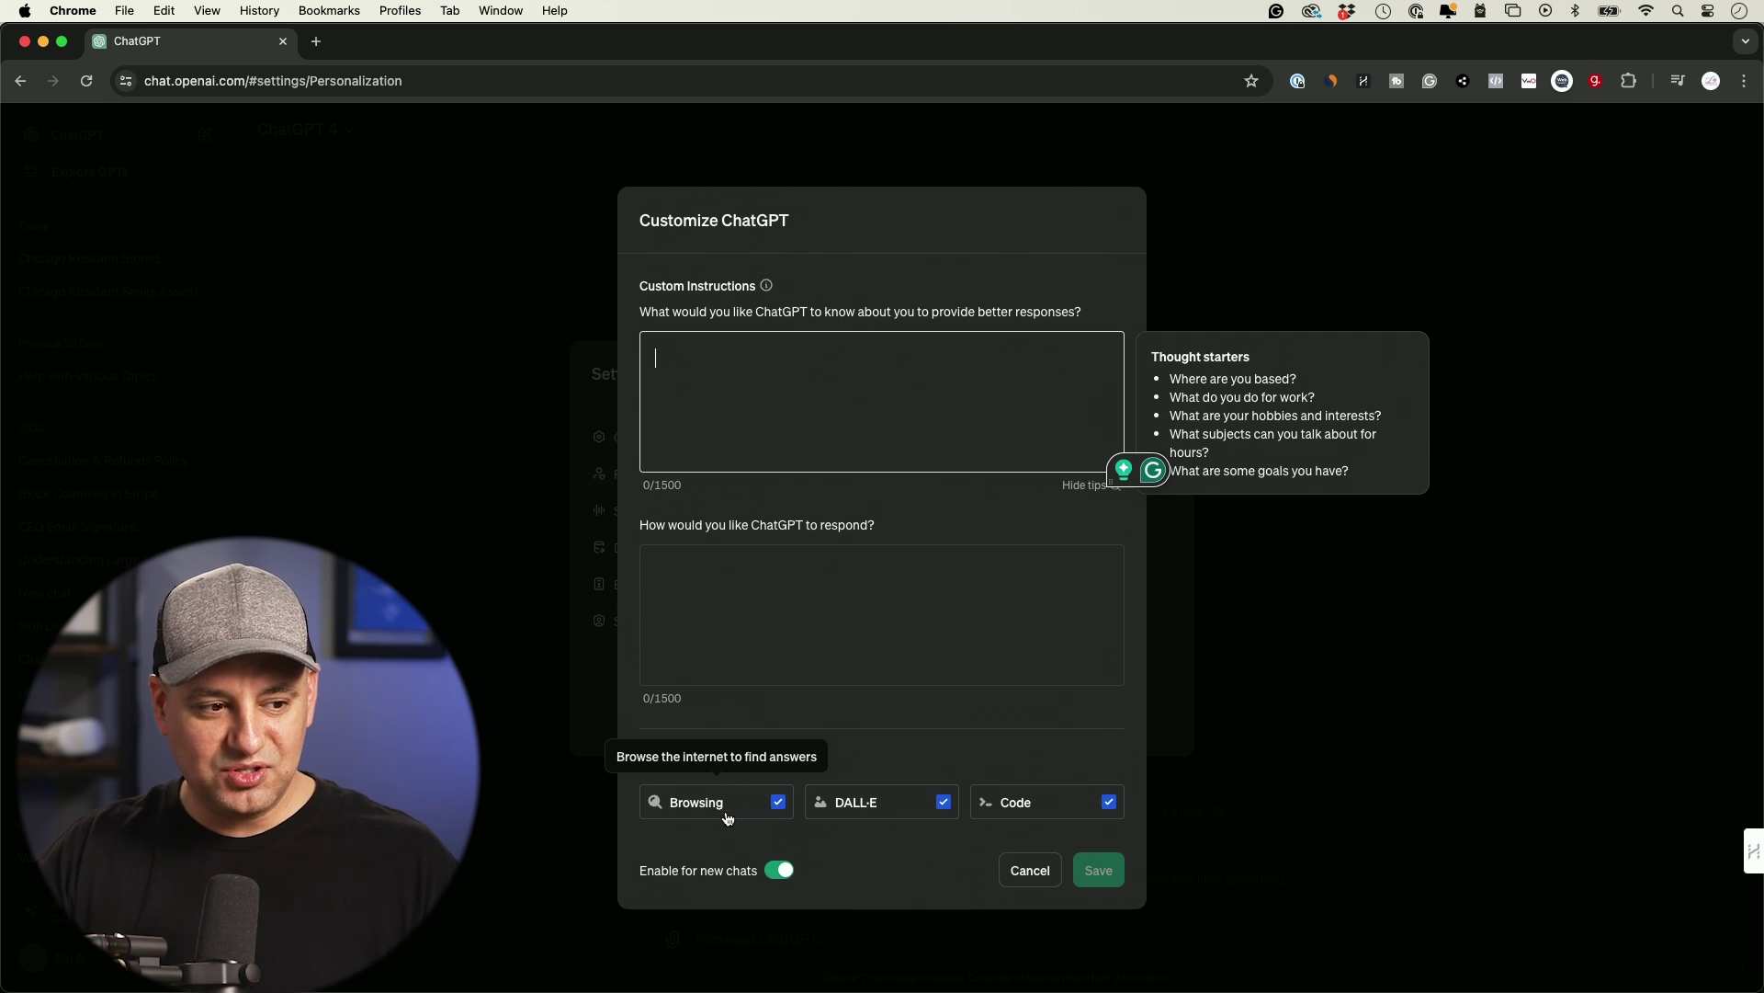
Toggle Browsing off and back on, close the dialogs unsaved, and show the model list.
left_click(777, 807)
left_click(777, 807)
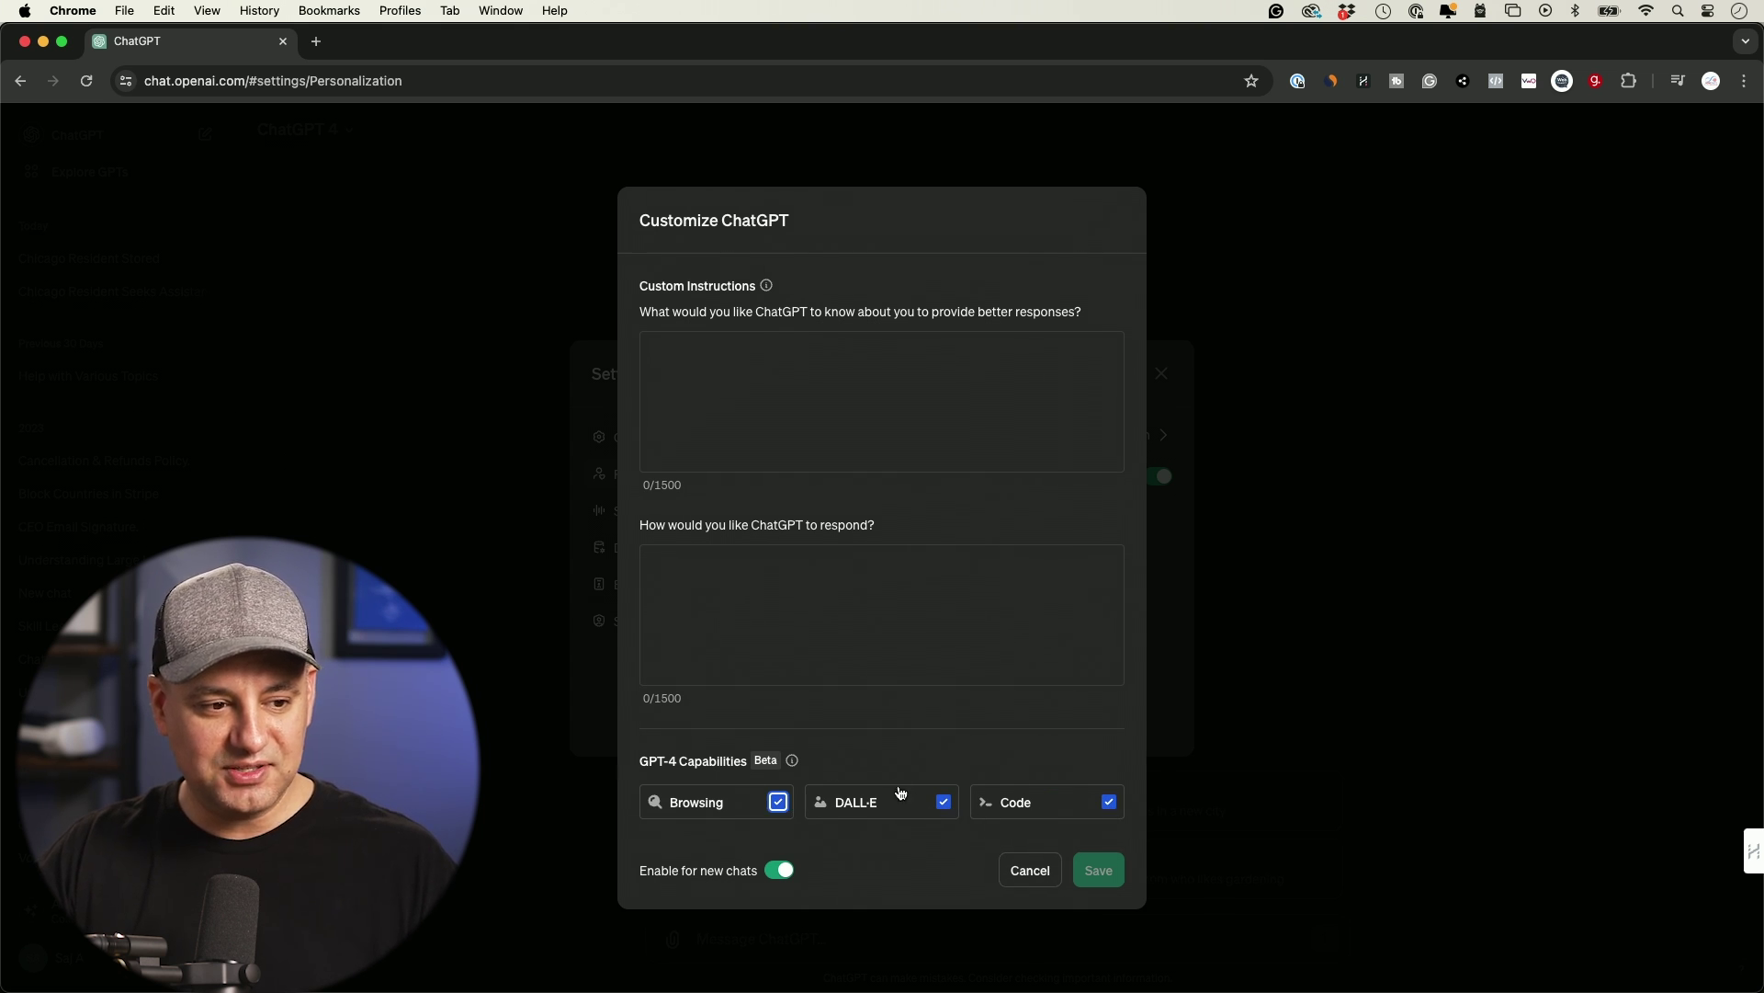
left_click(1026, 872)
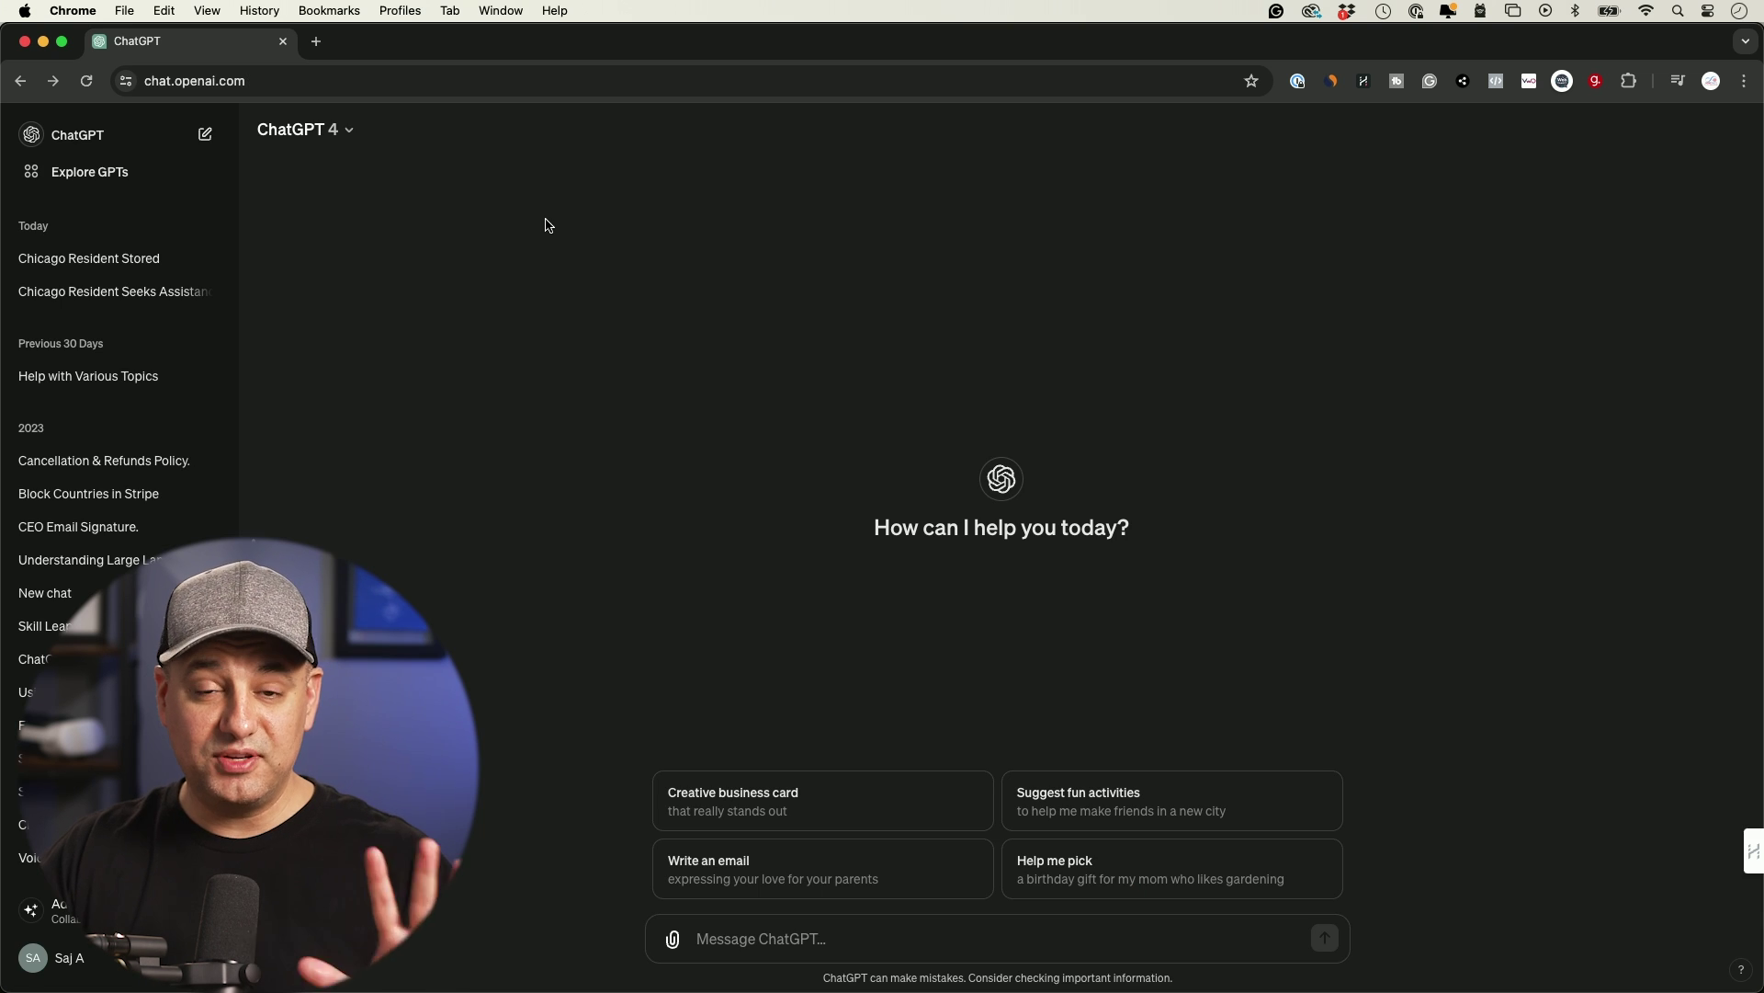
left_click(324, 139)
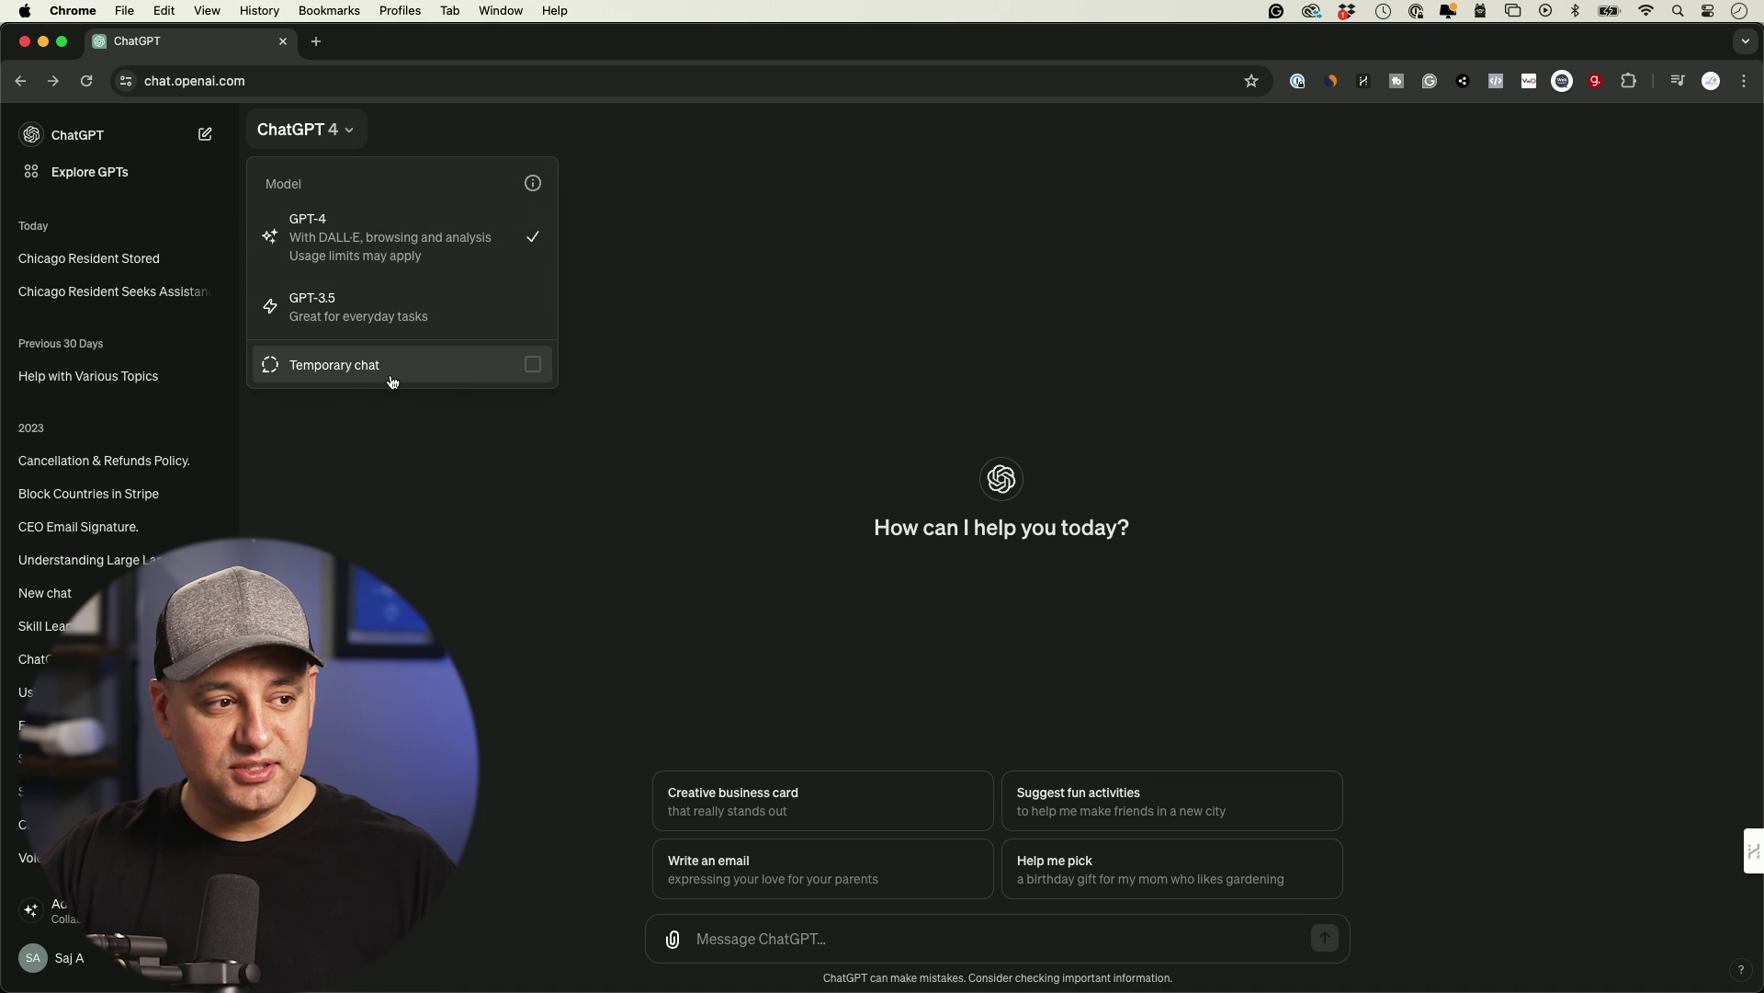
Turn Temporary chat on, then switch it back off from the model menu.
left_click(534, 367)
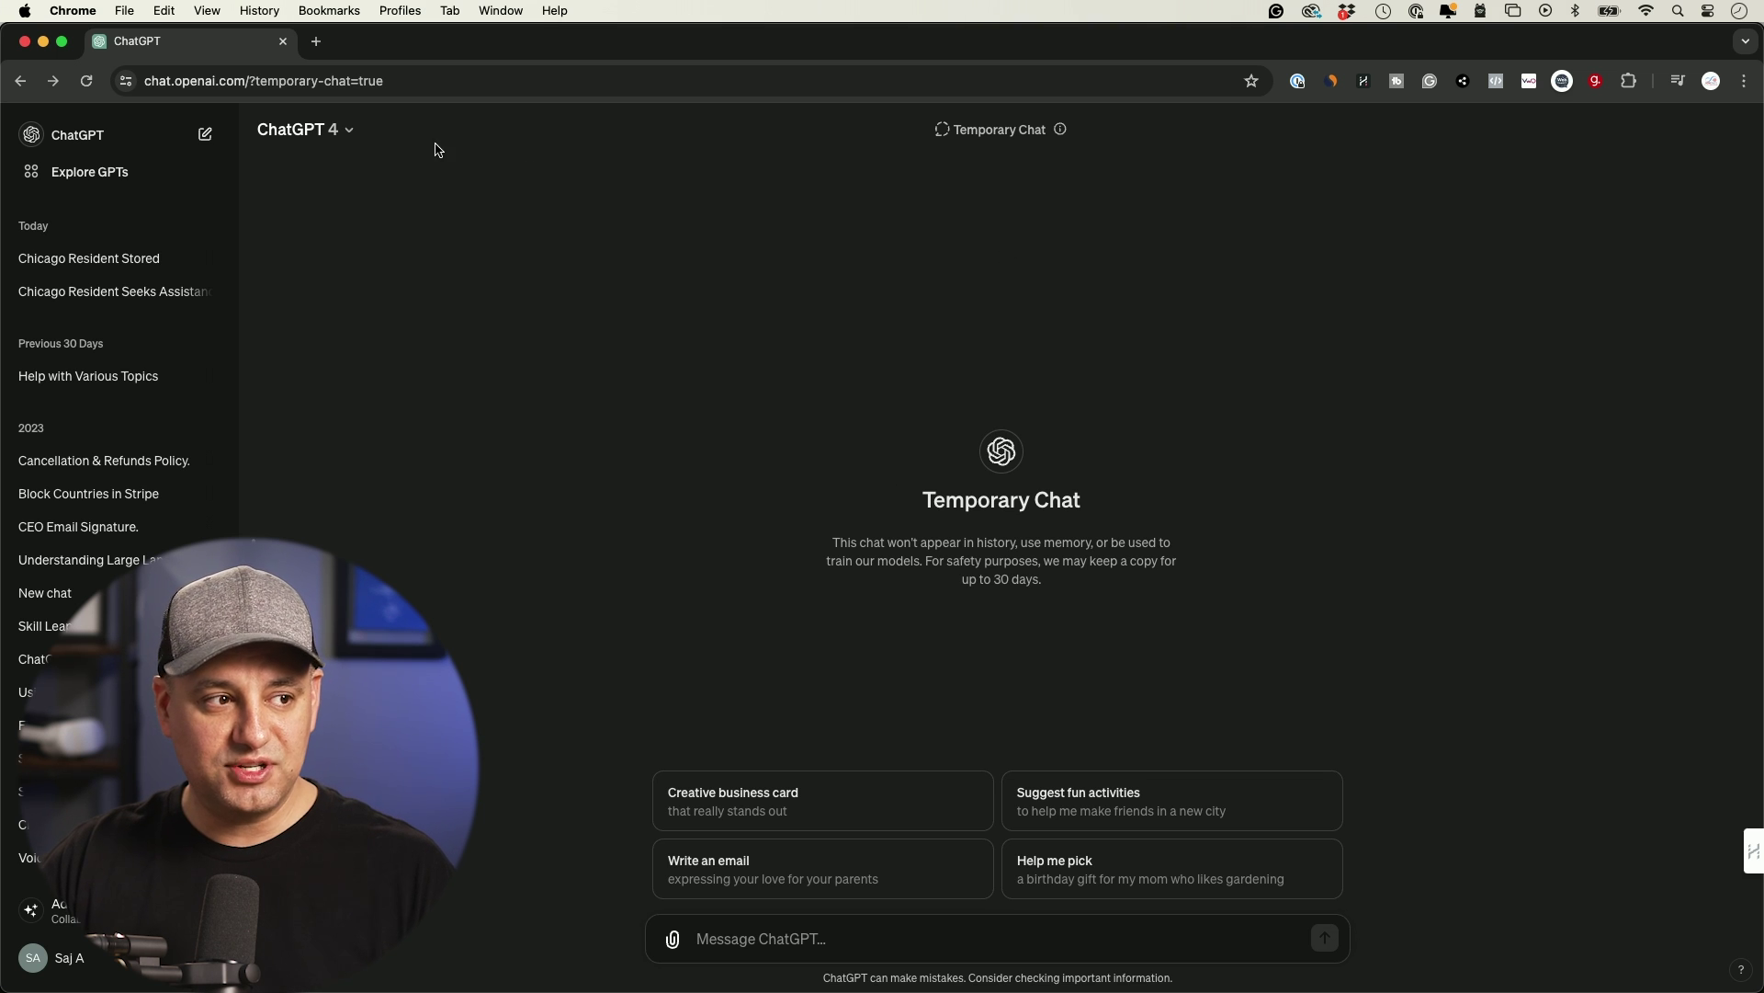
left_click(336, 143)
left_click(533, 364)
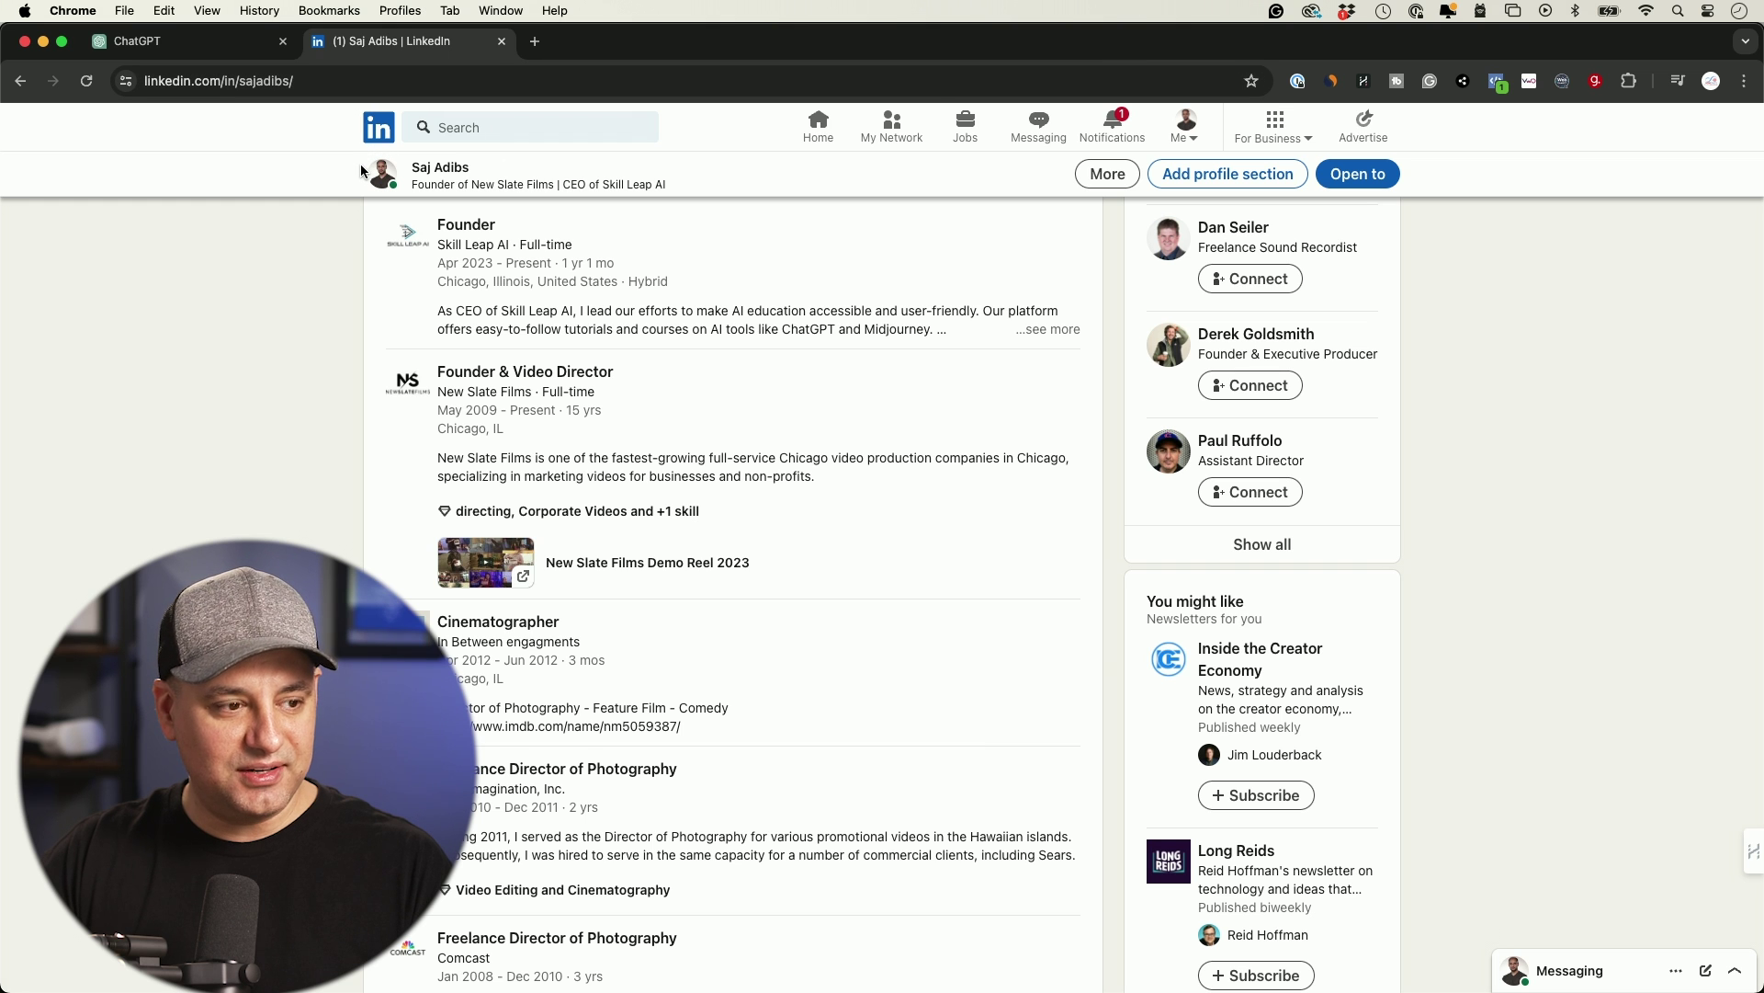
Screenshot the LinkedIn Experience section to the clipboard and return to the ChatGPT tab.
key("super+shift+4")
left_click_drag(359, 152, 1102, 872)
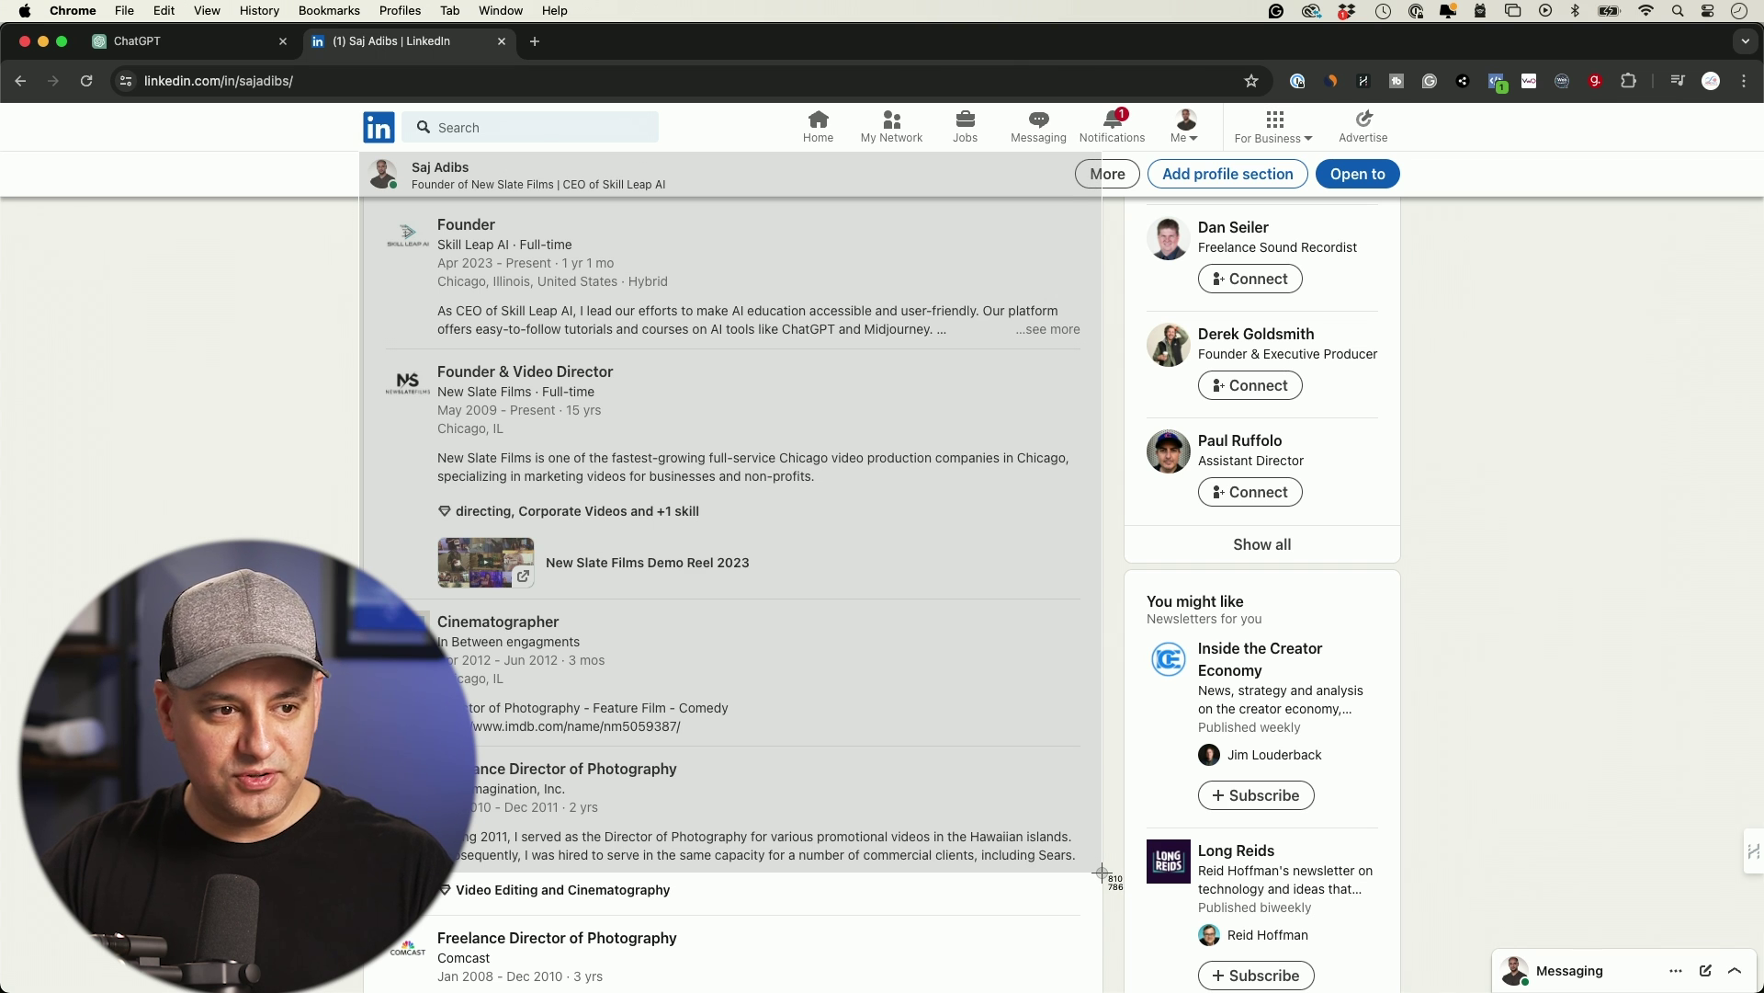
left_click_drag(1102, 873, 1102, 872)
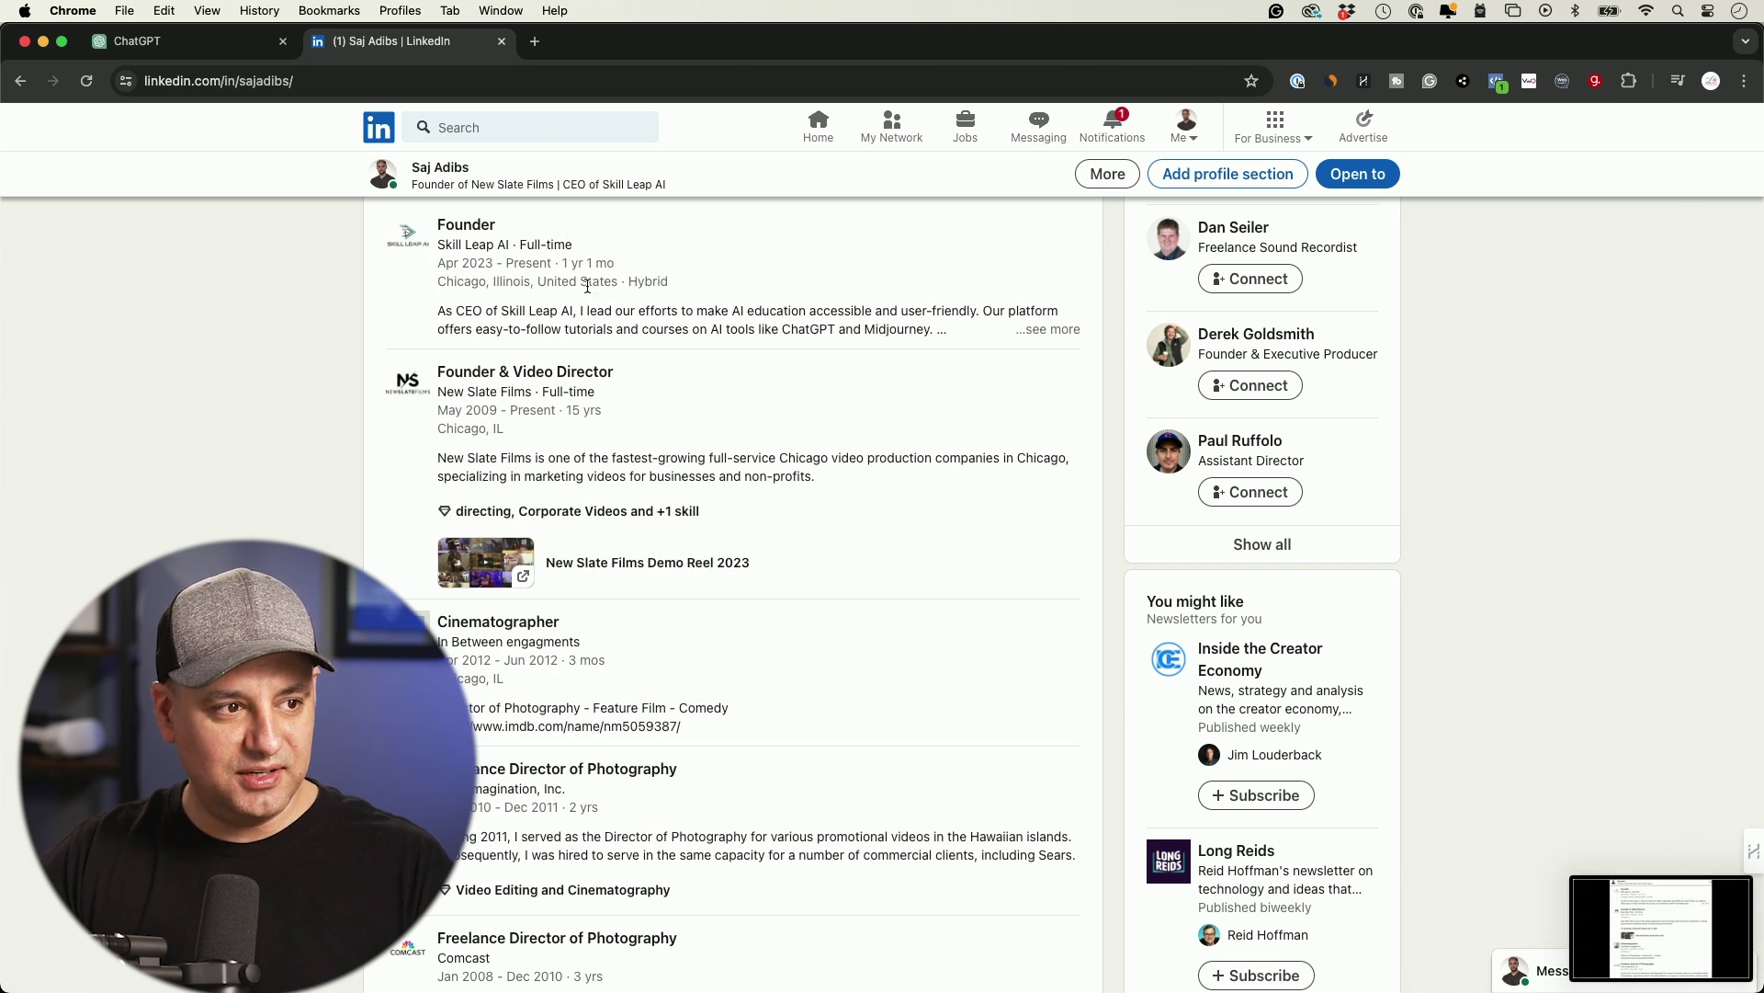
left_click(163, 50)
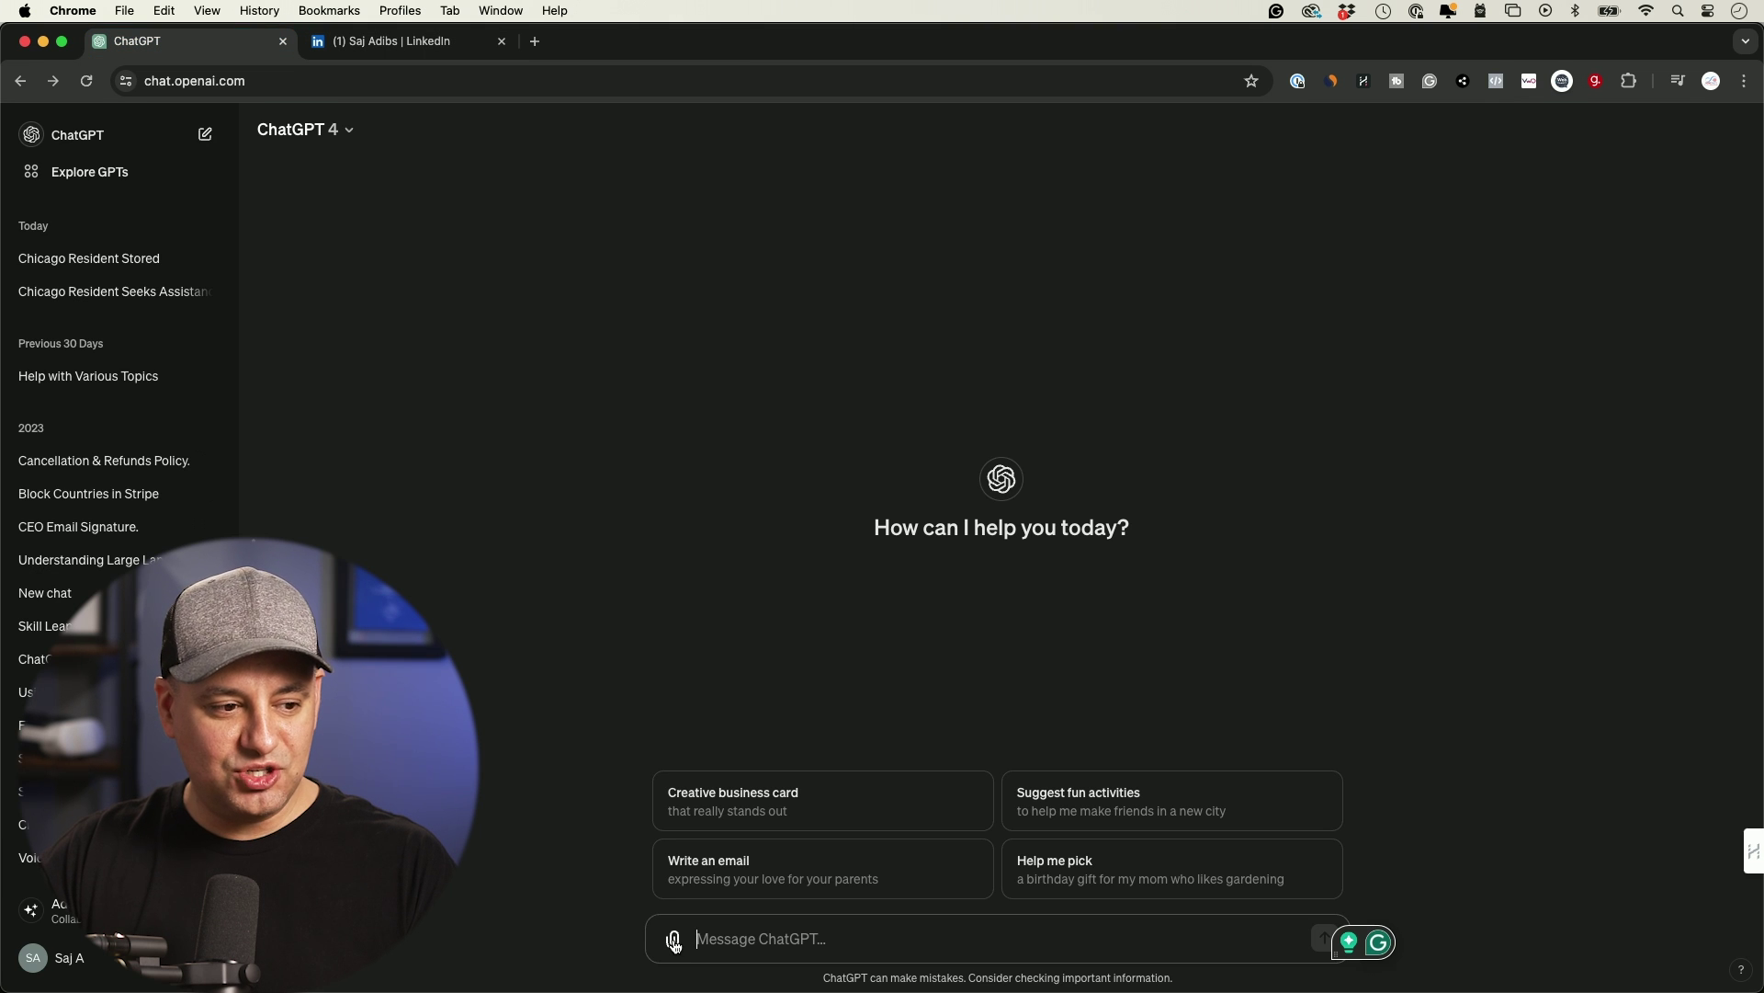
Paste the LinkedIn Experience screenshot into the ChatGPT message box.
key("super+v")
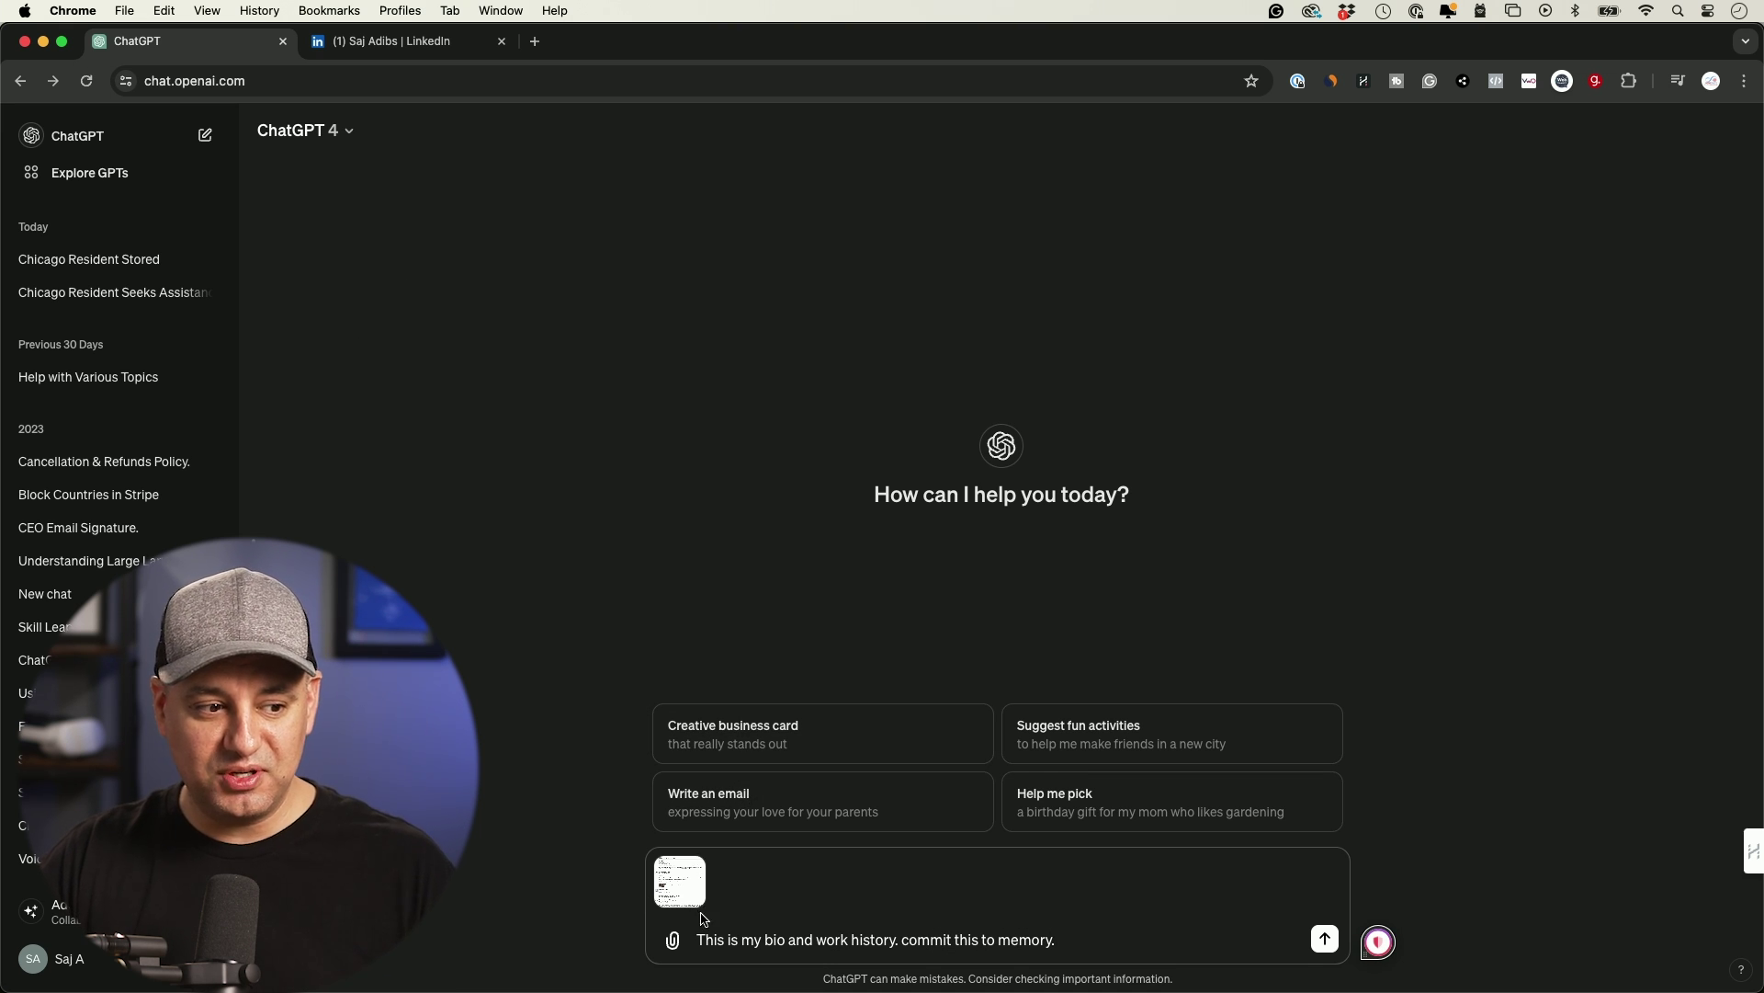
mouse_move(680, 900)
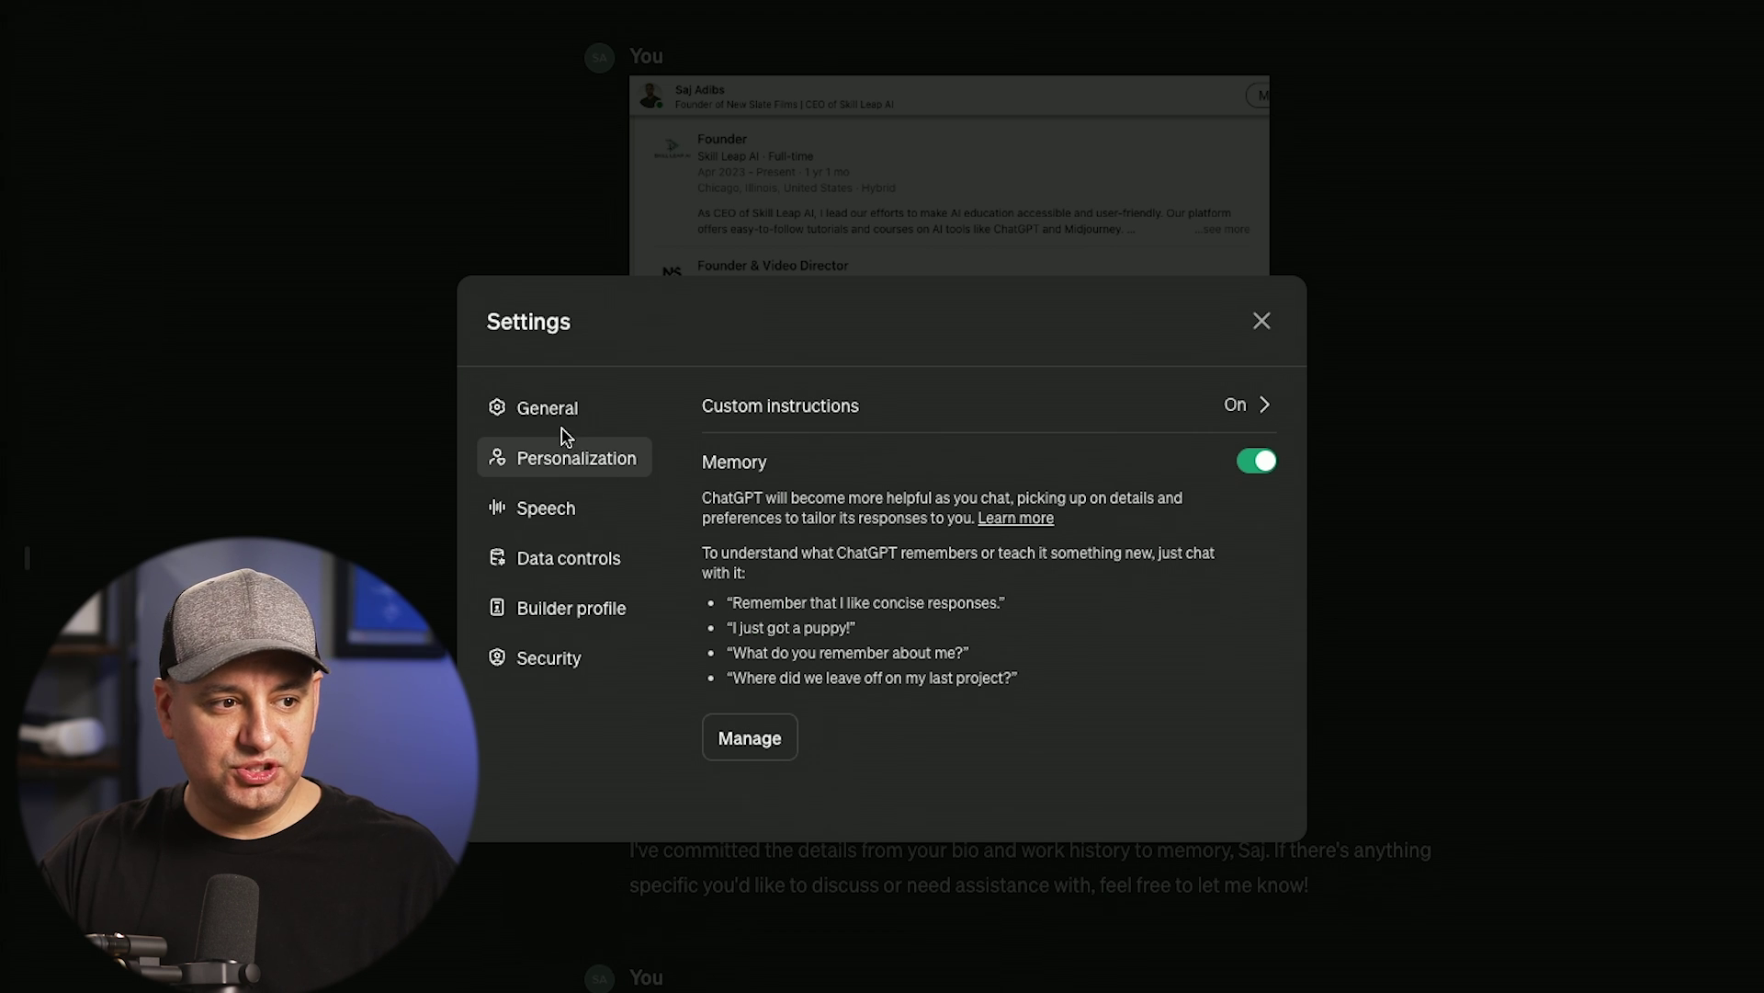
Review the saved memories and delete the Cinematographer entry.
left_click(750, 731)
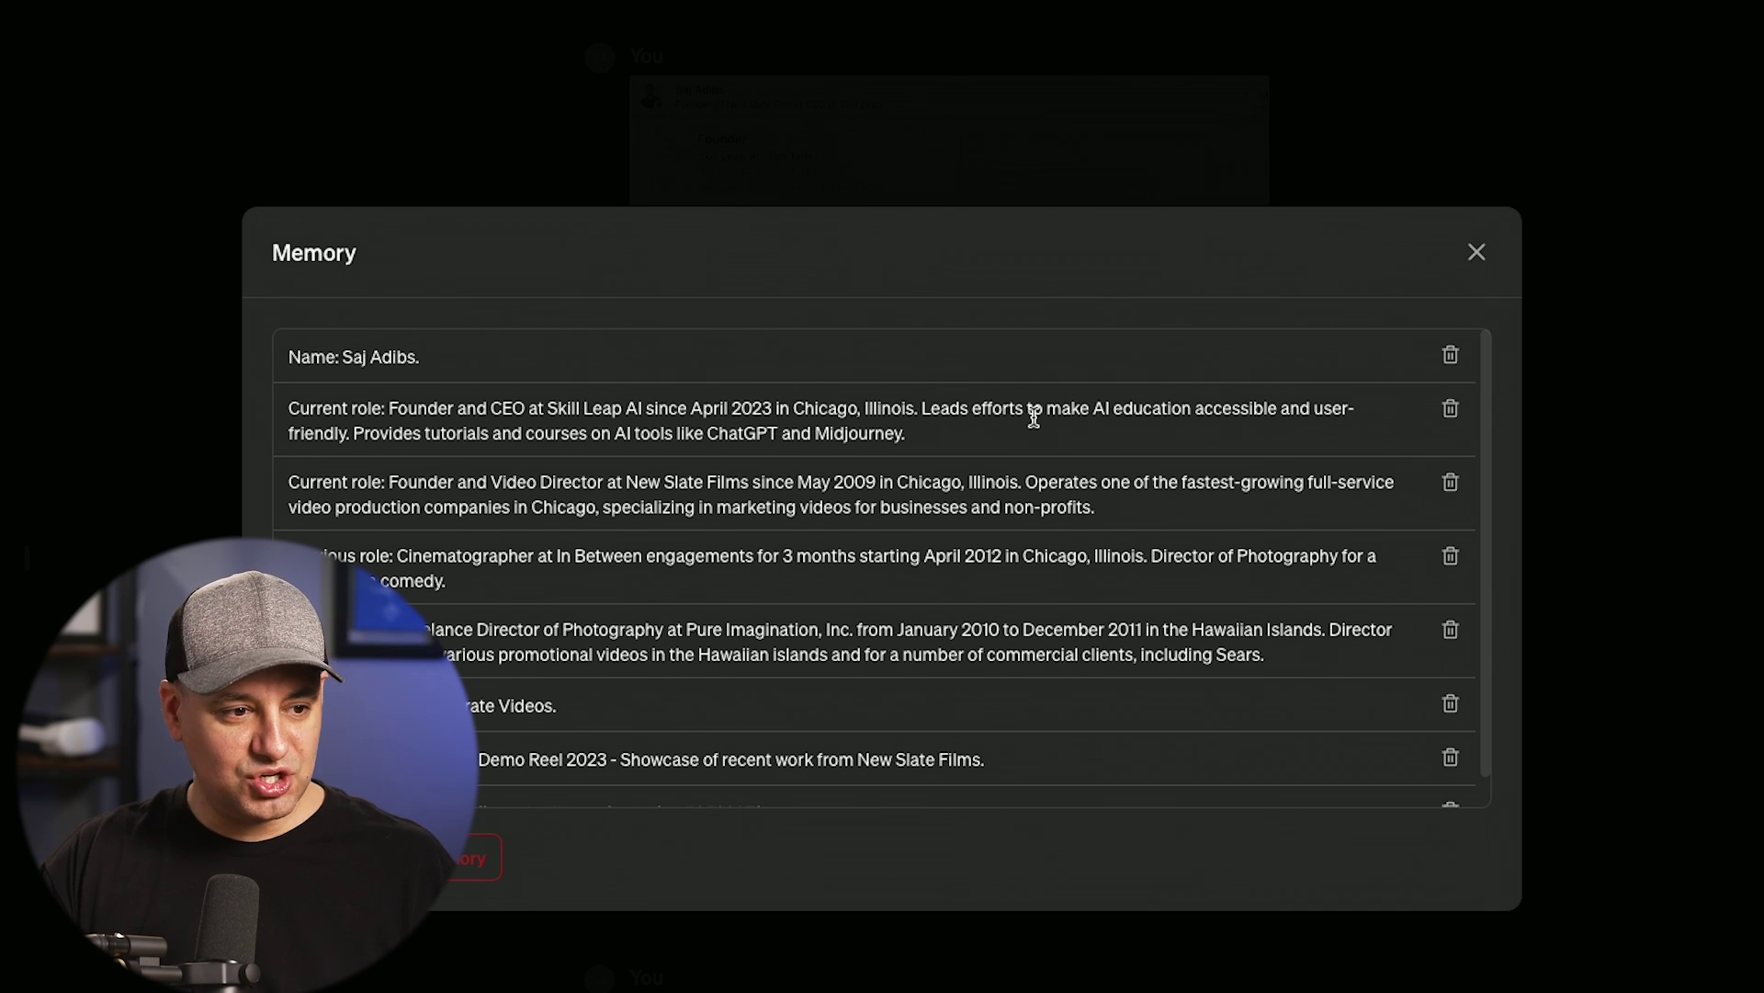
scroll(1020, 413, "down", 1)
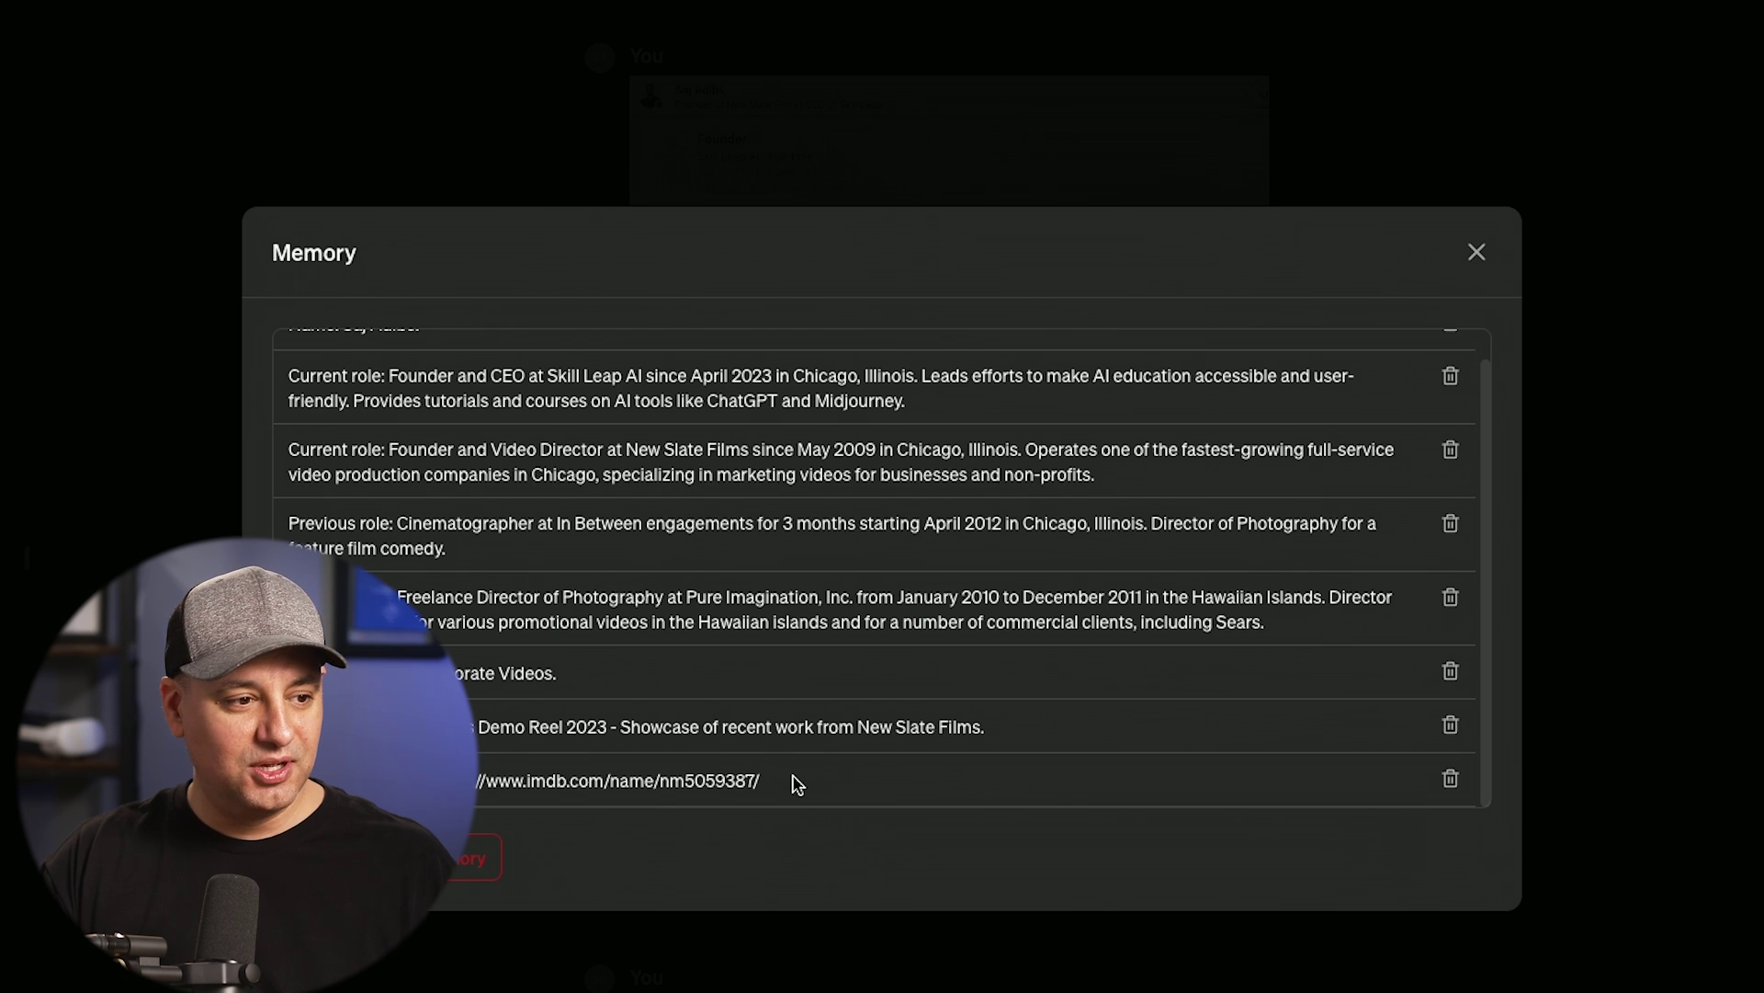
scroll(800, 782, "up", 1)
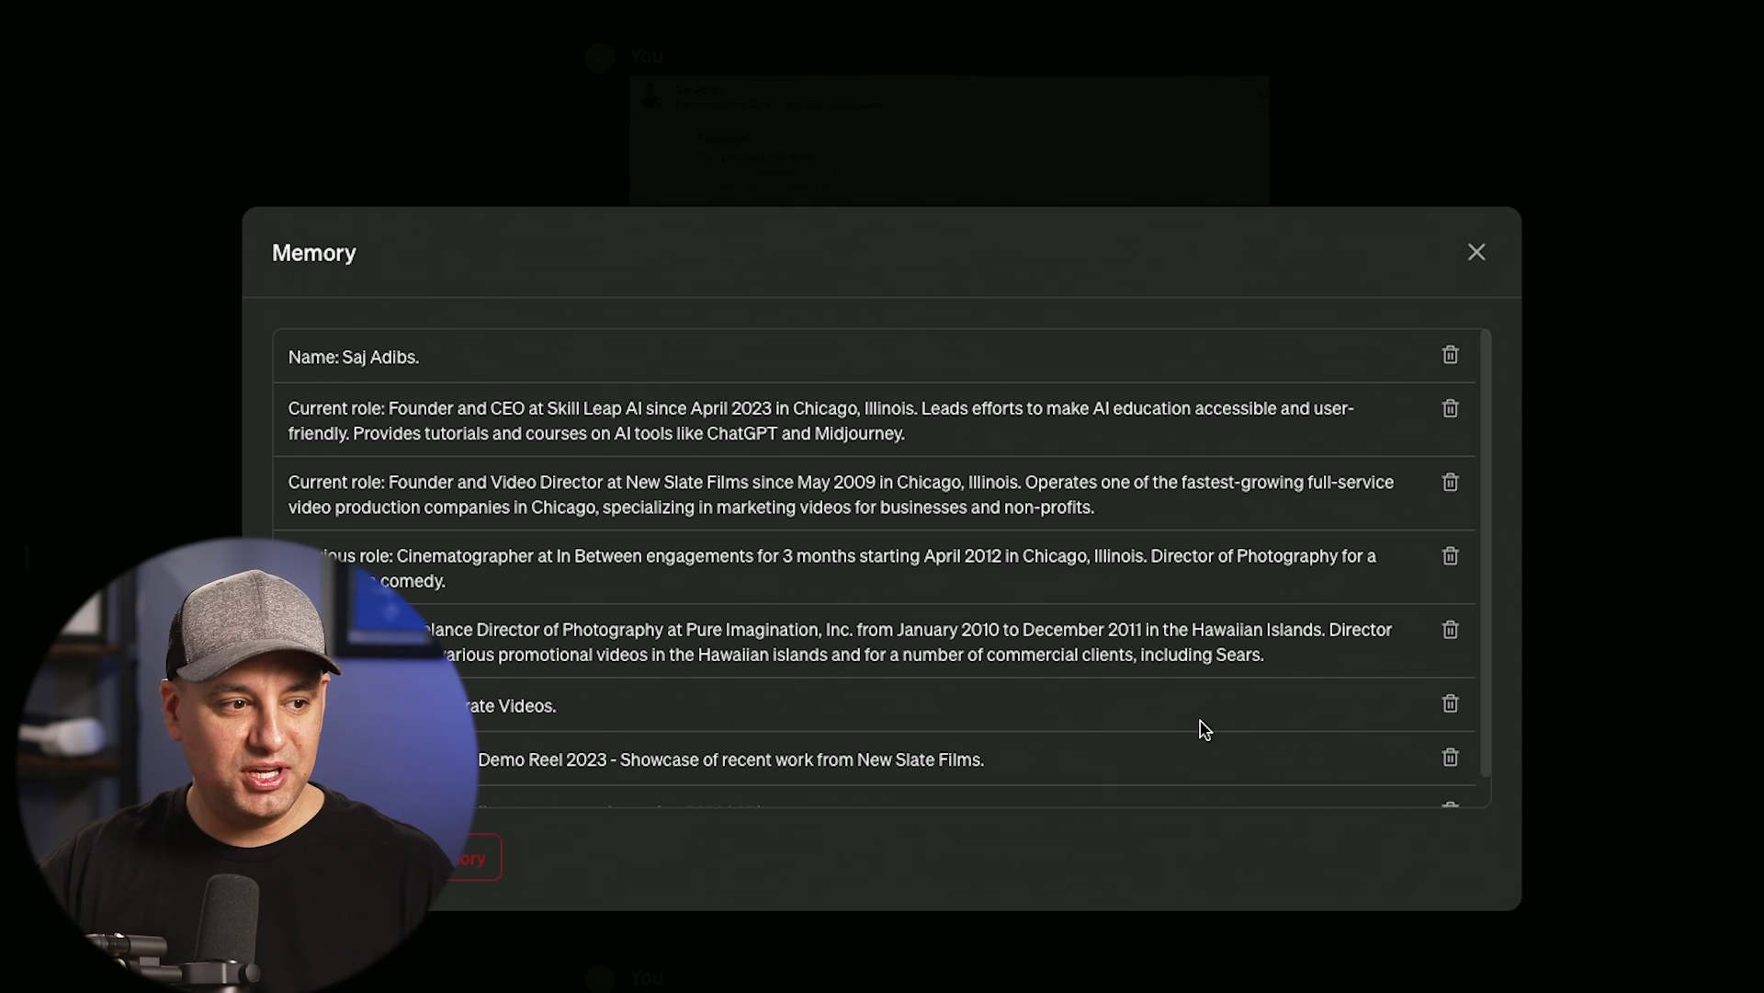
left_click(1449, 558)
left_click(1114, 673)
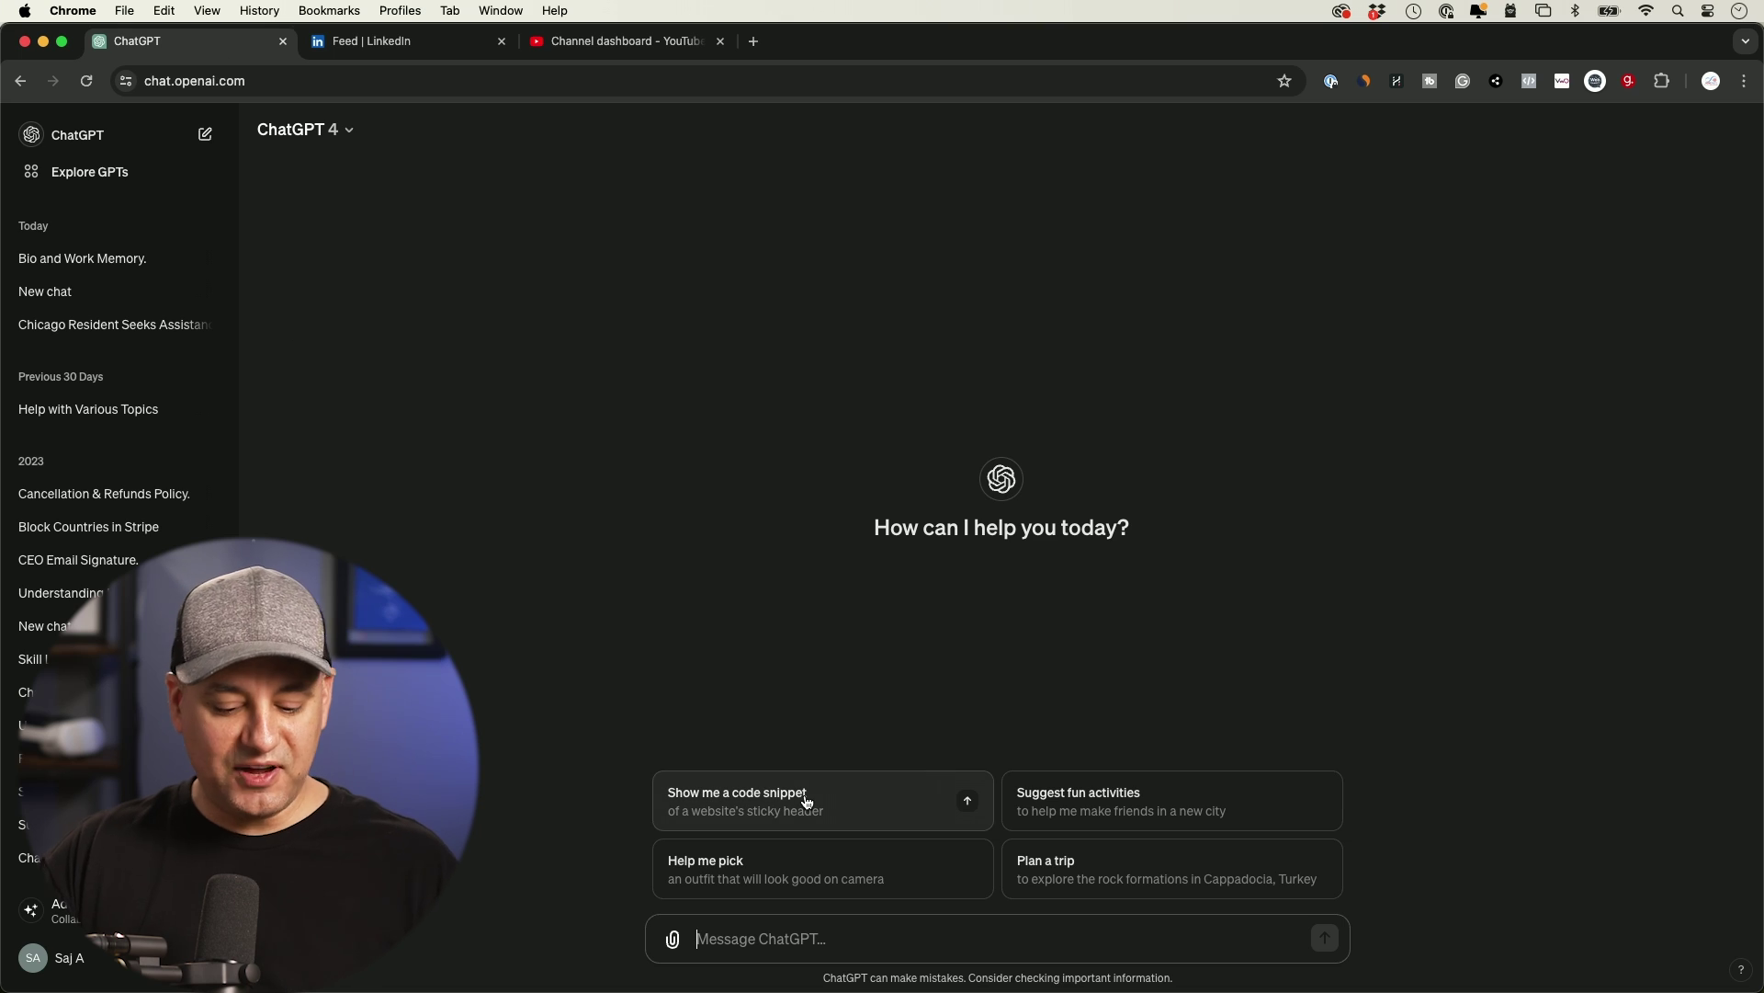
Ask ChatGPT "what's my current job".
type("what's m")
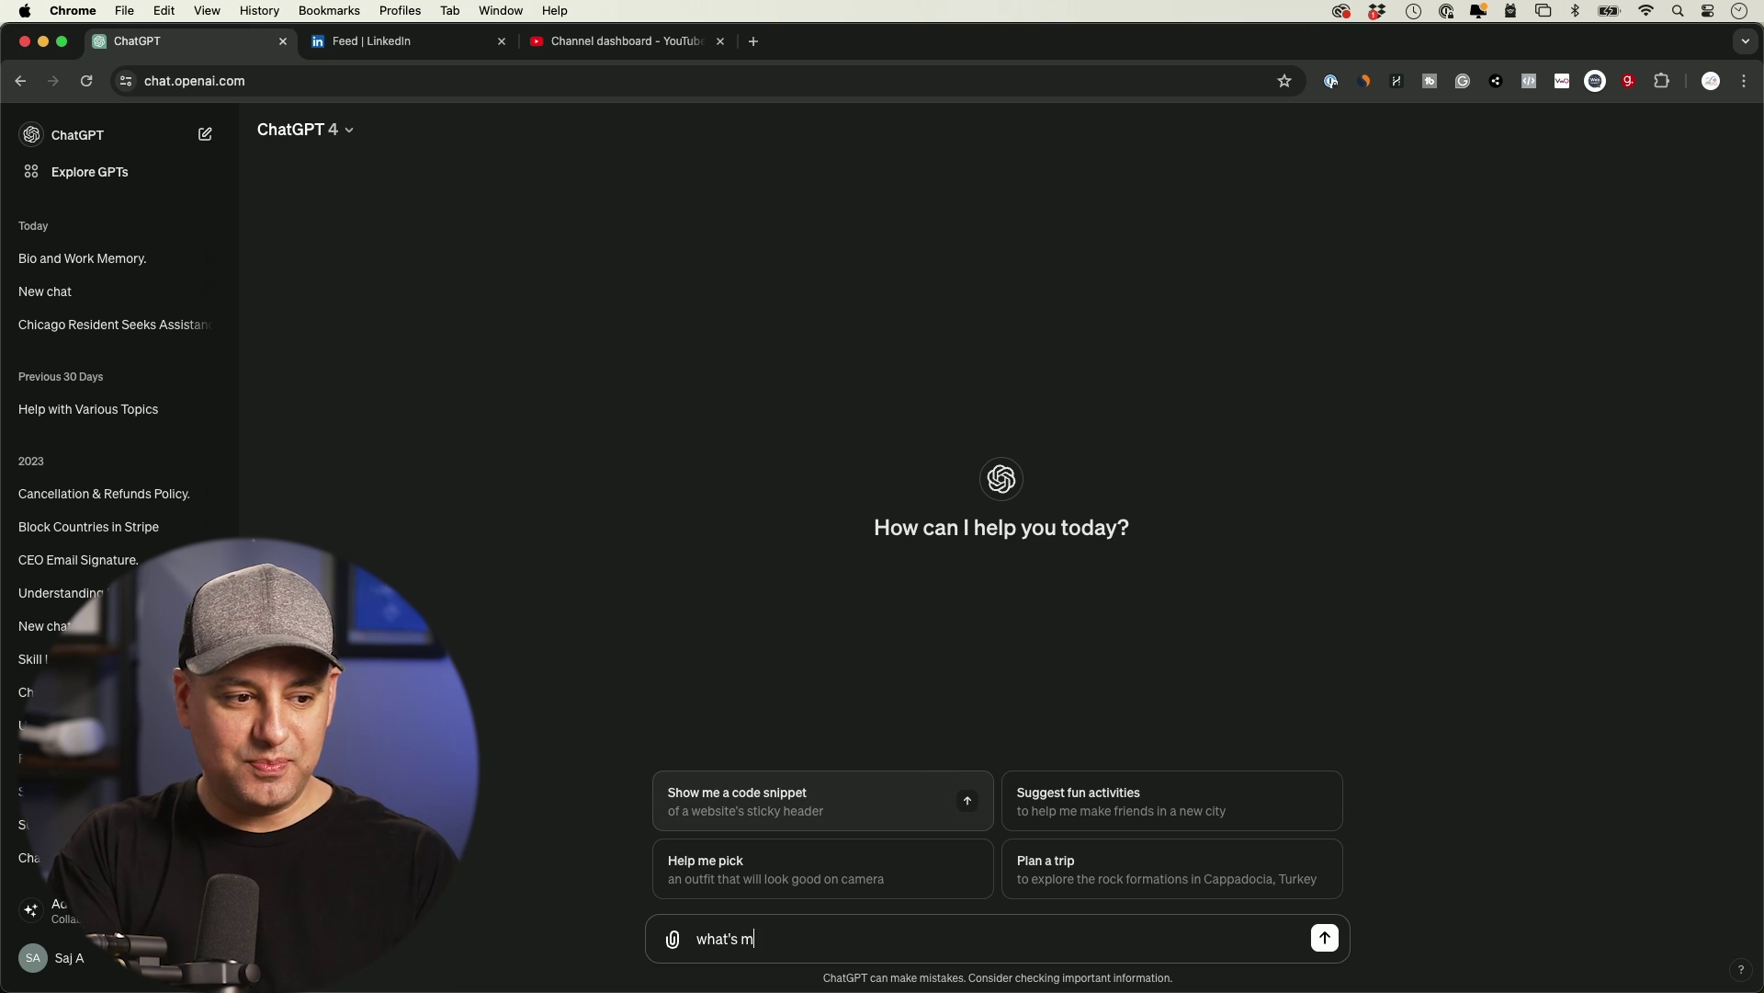
type("y current jo")
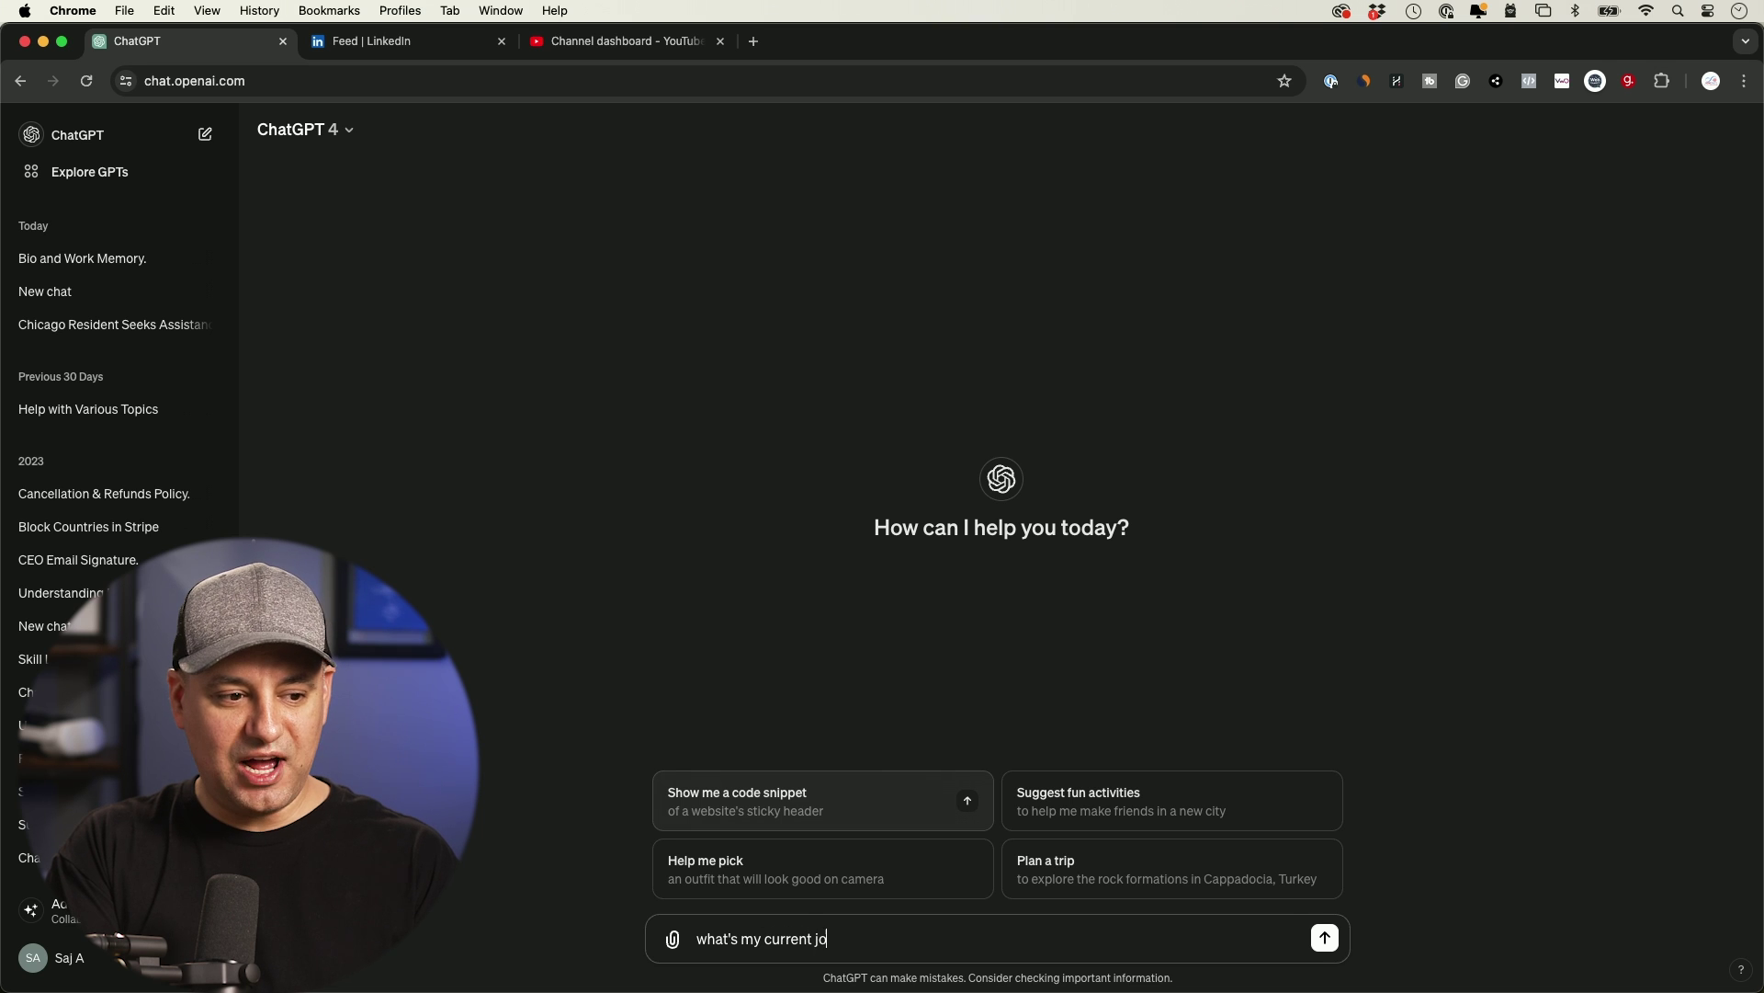
type("b")
key("Return")
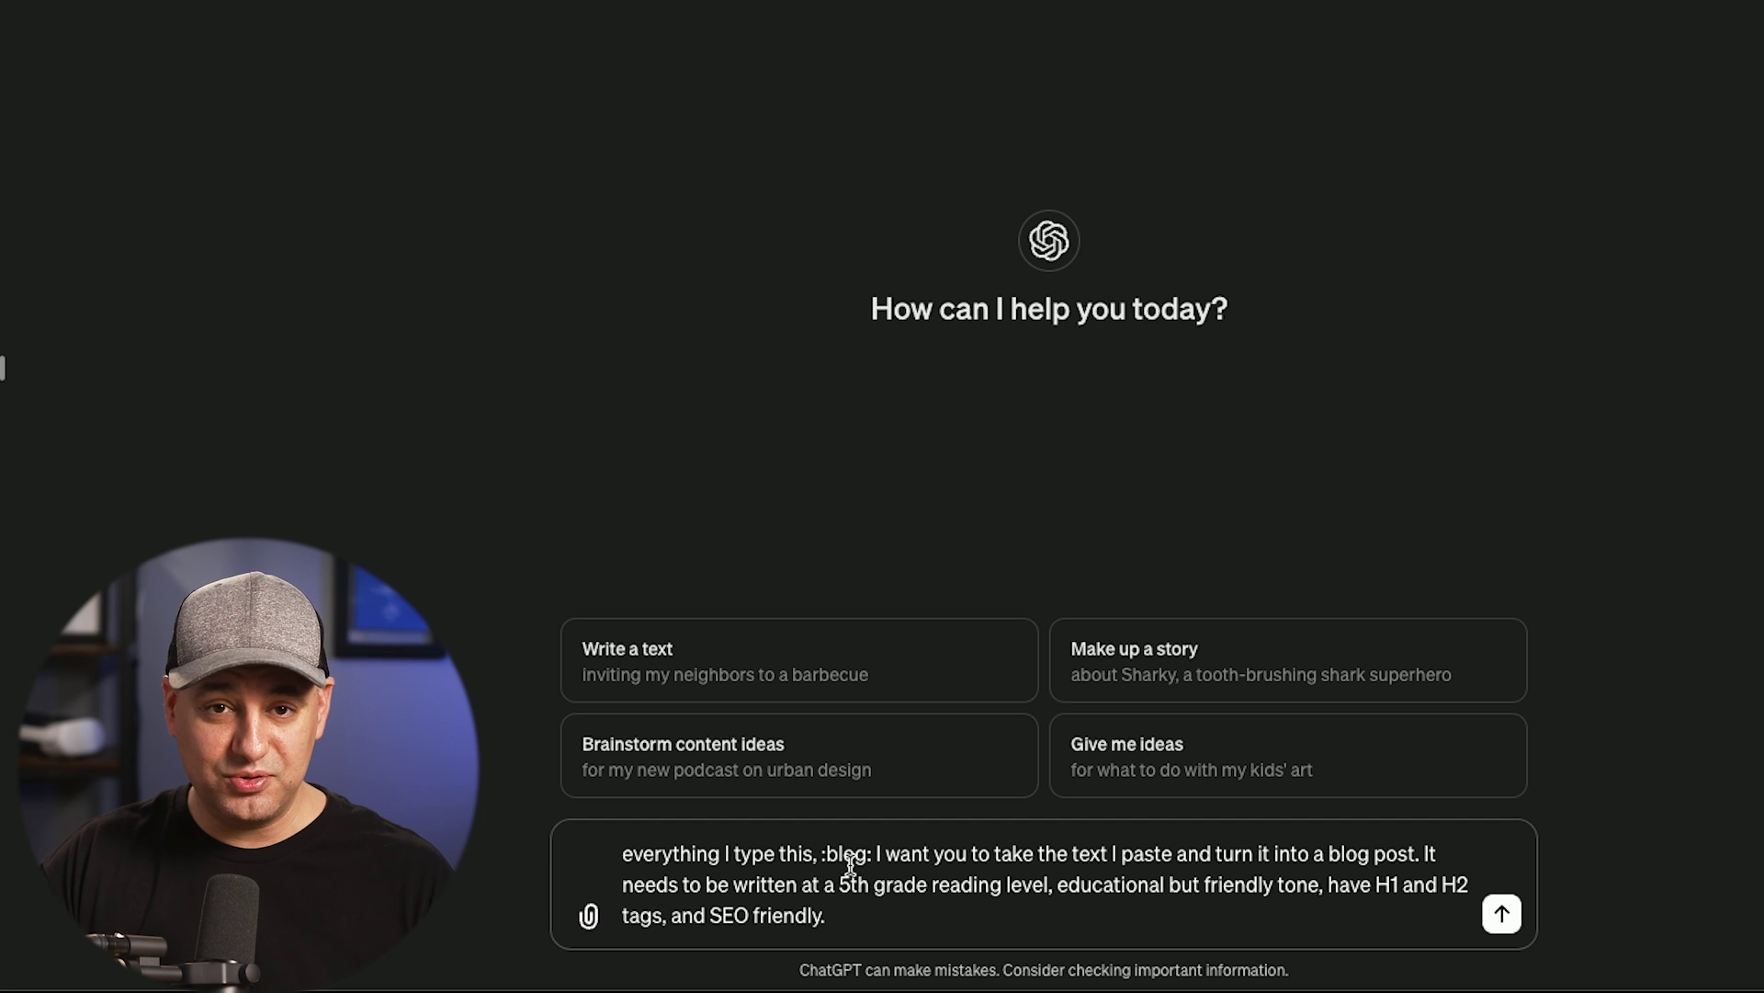
Touch up the :blog: prompt for 5th-grade, SEO-friendly posts with H1/H2 tags and send it.
left_click(810, 854)
key("BackSpace")
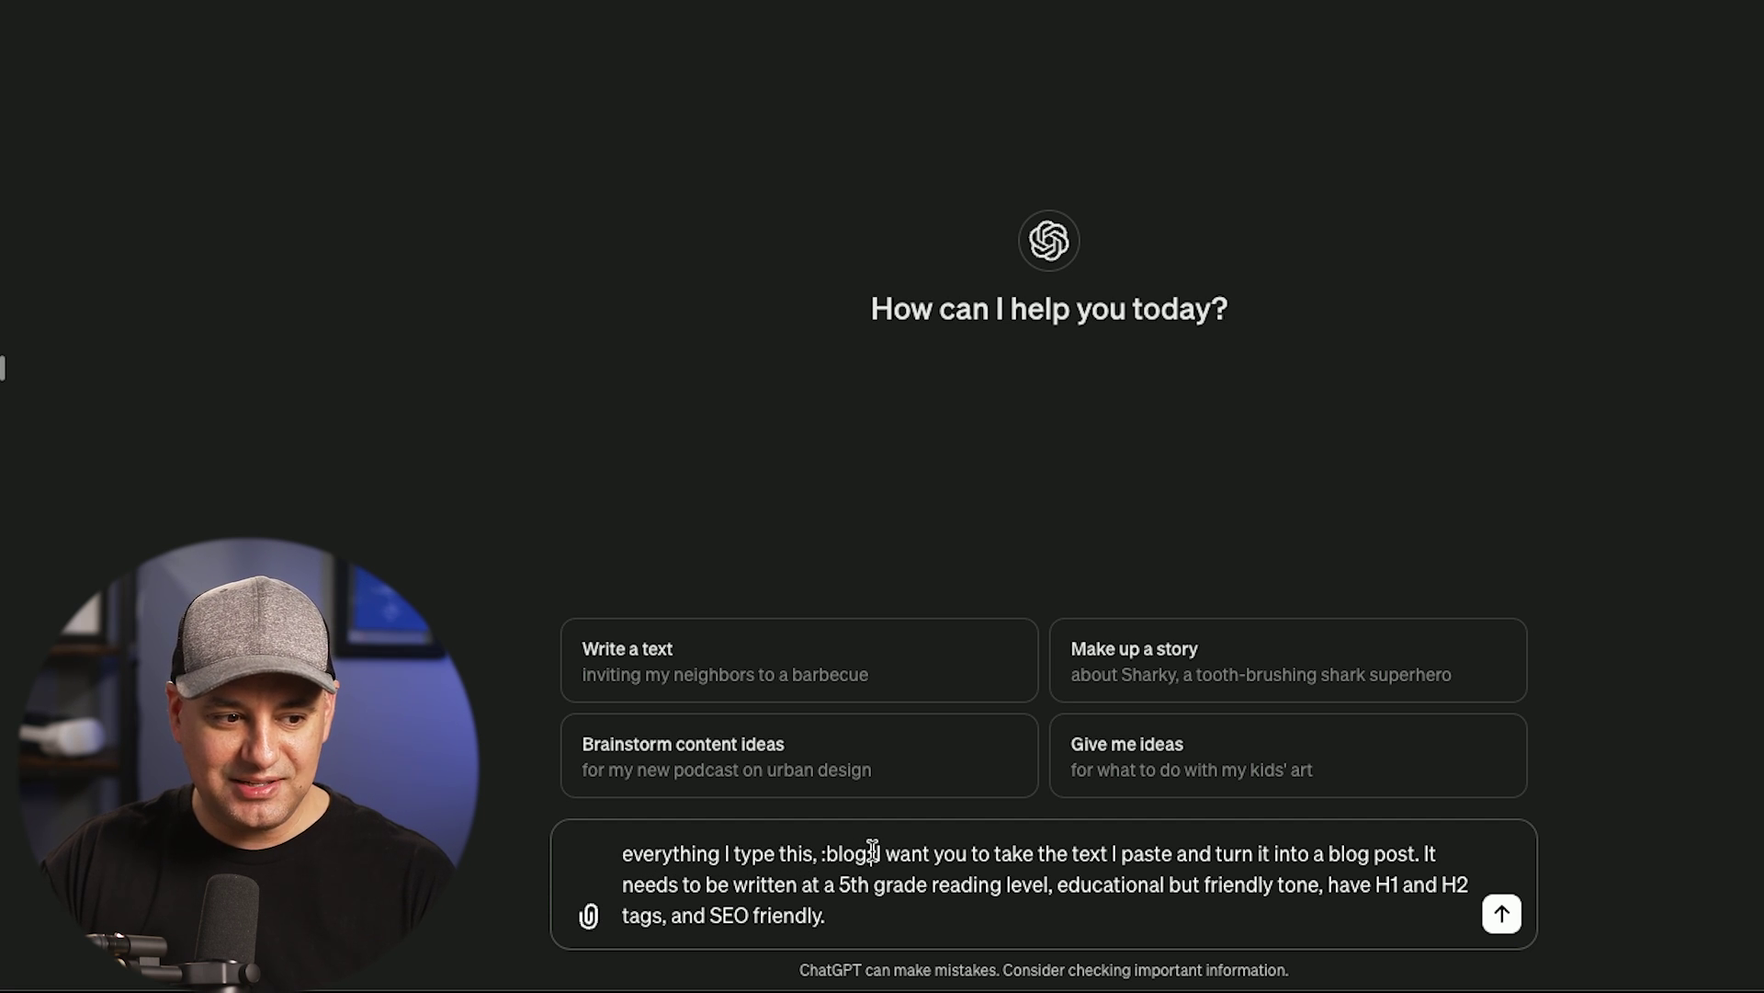
left_click_drag(873, 853, 821, 855)
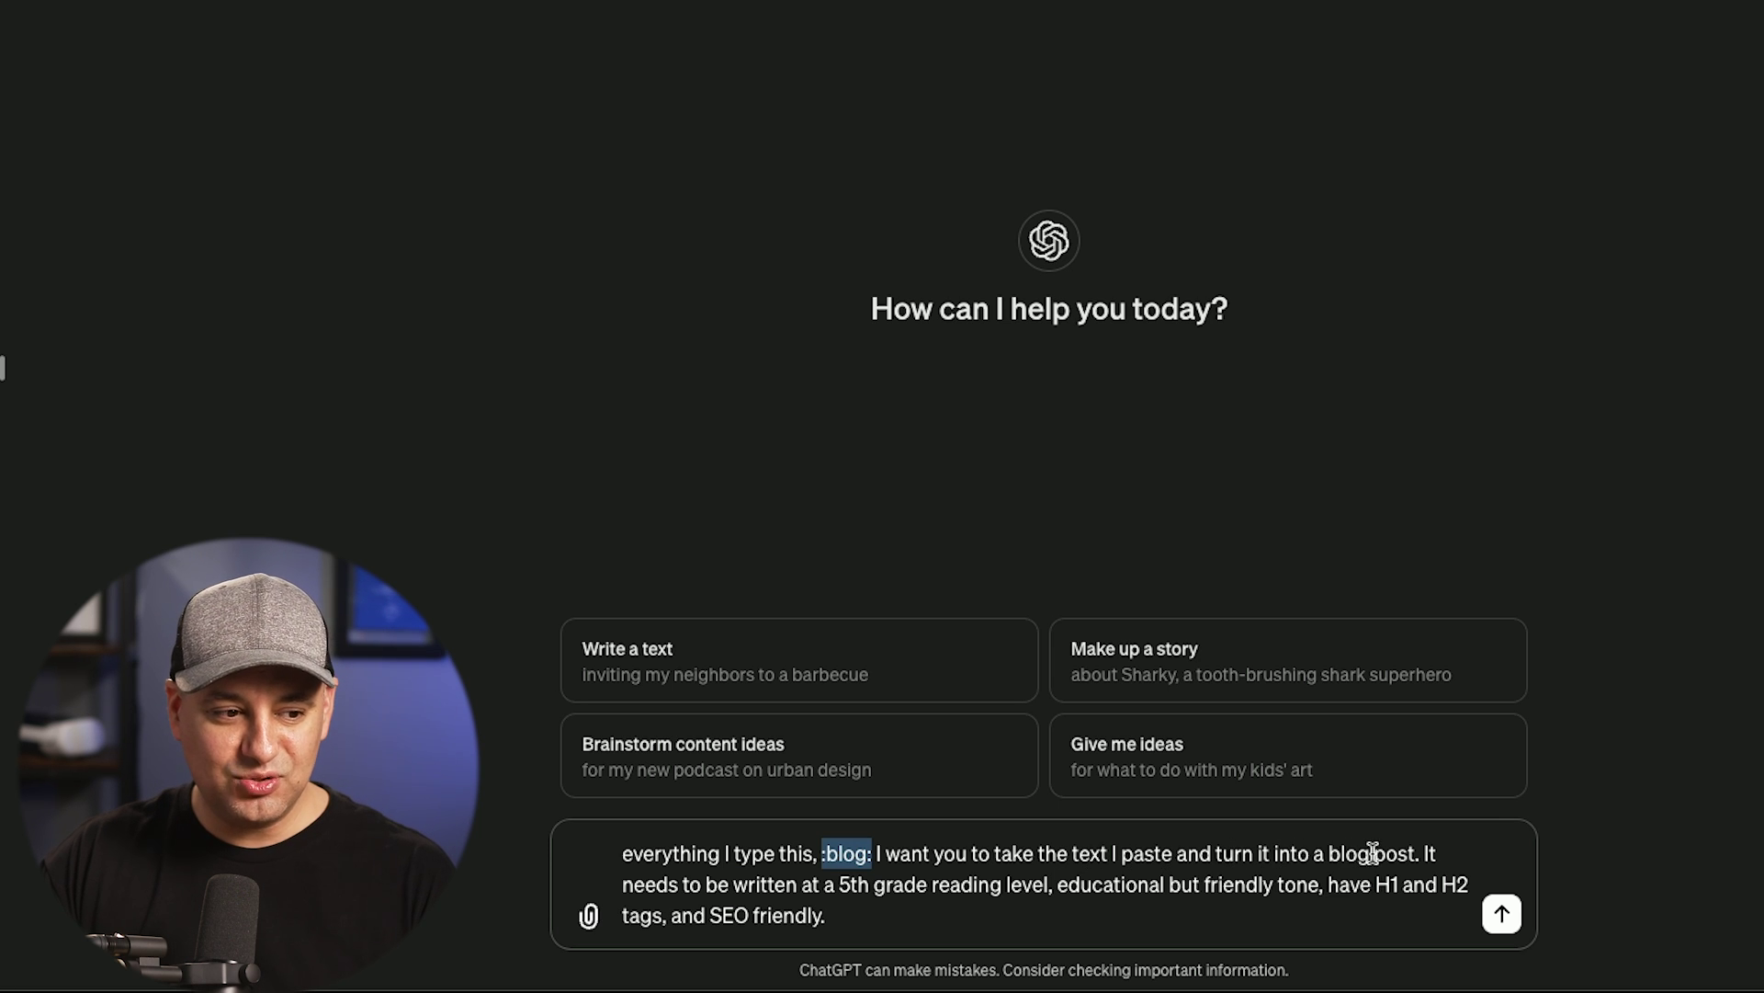
left_click_drag(1424, 851, 1382, 901)
left_click(1381, 905)
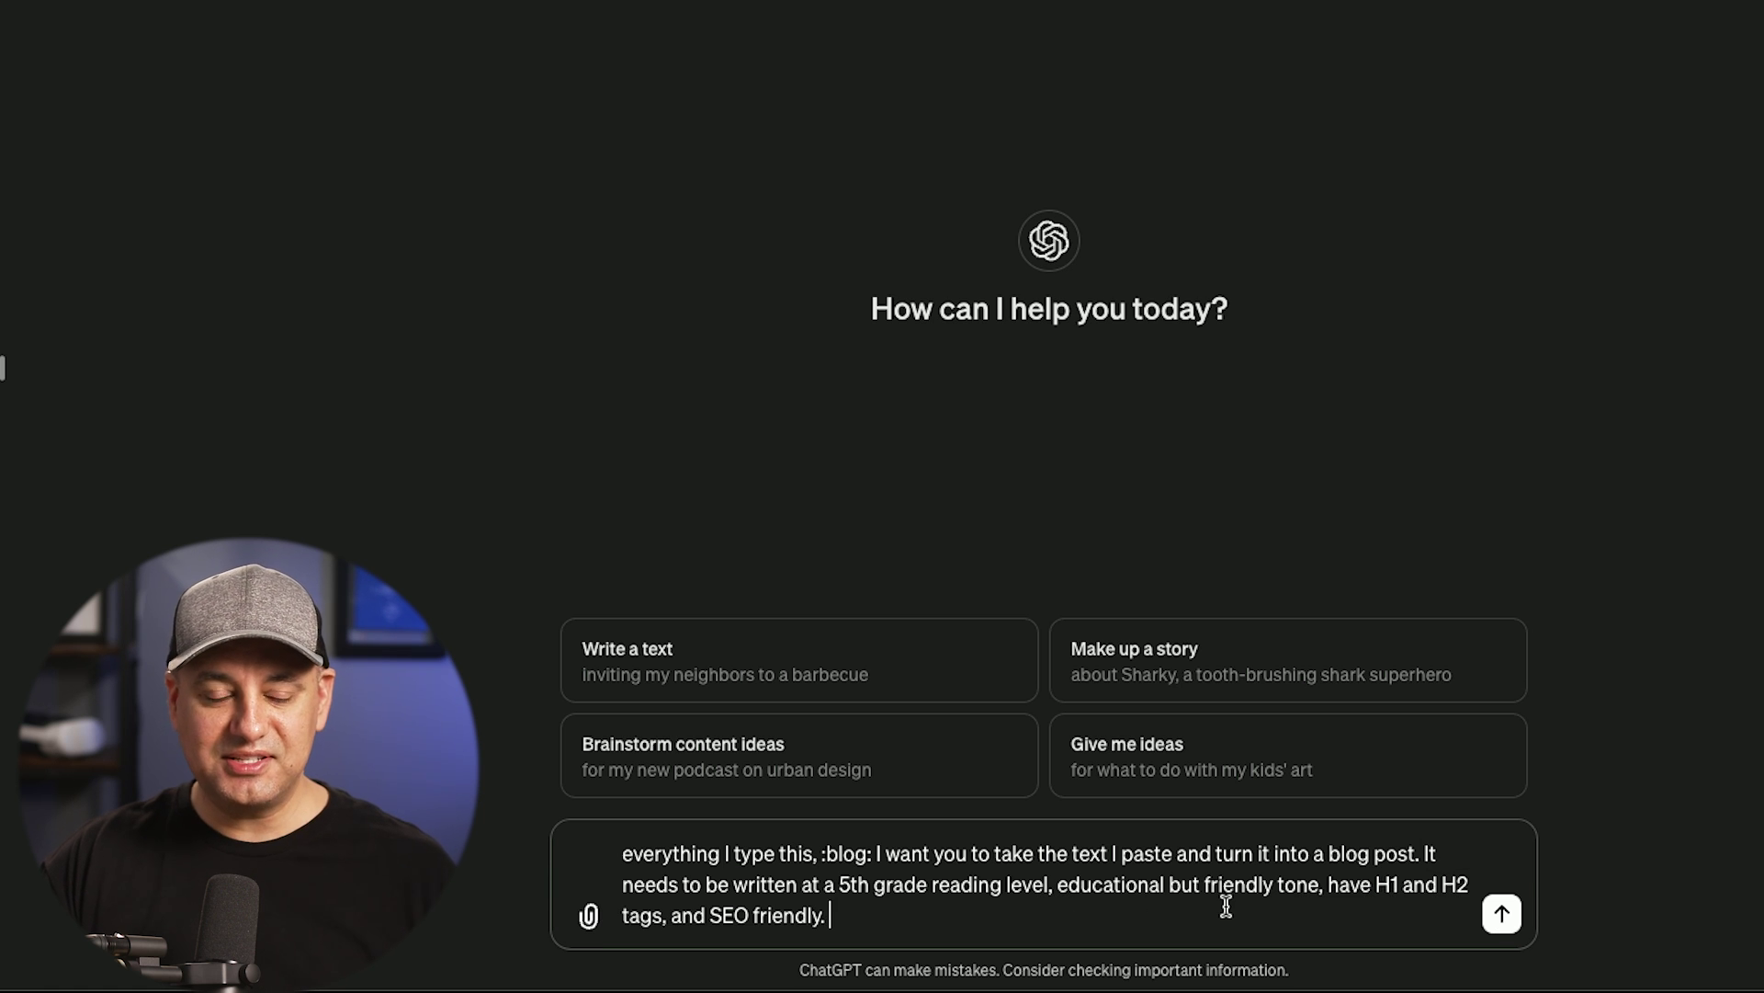
left_click(1501, 914)
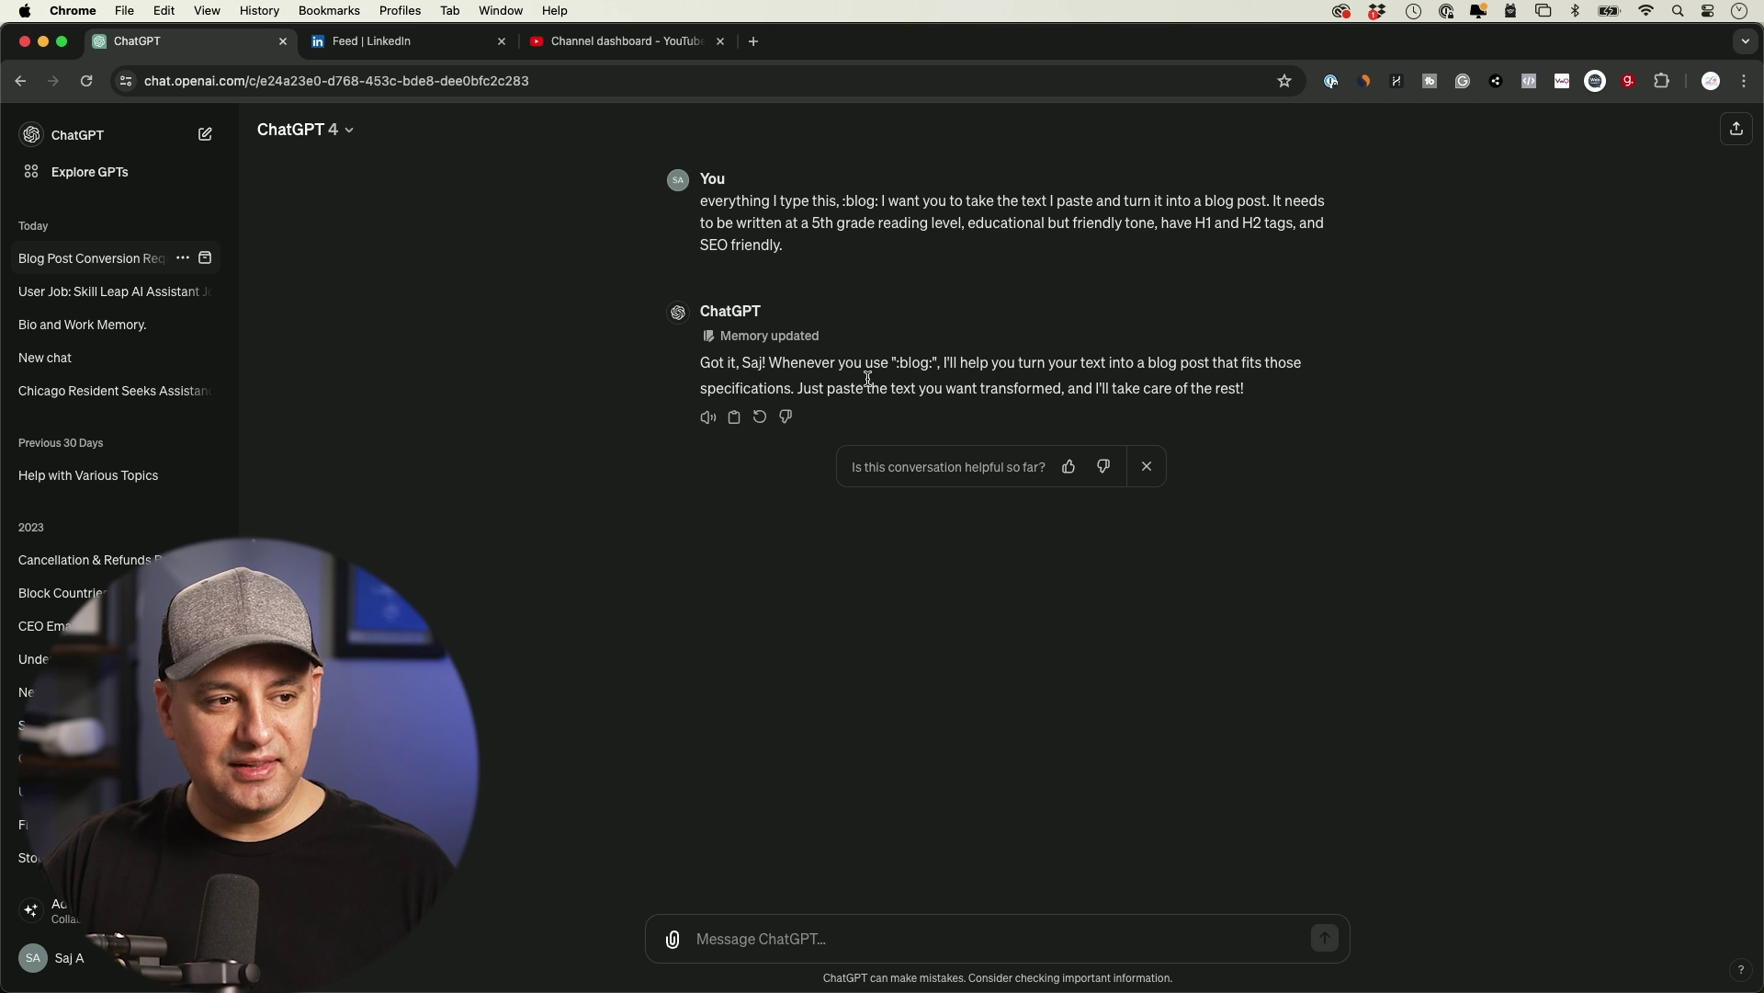
mouse_move(763, 347)
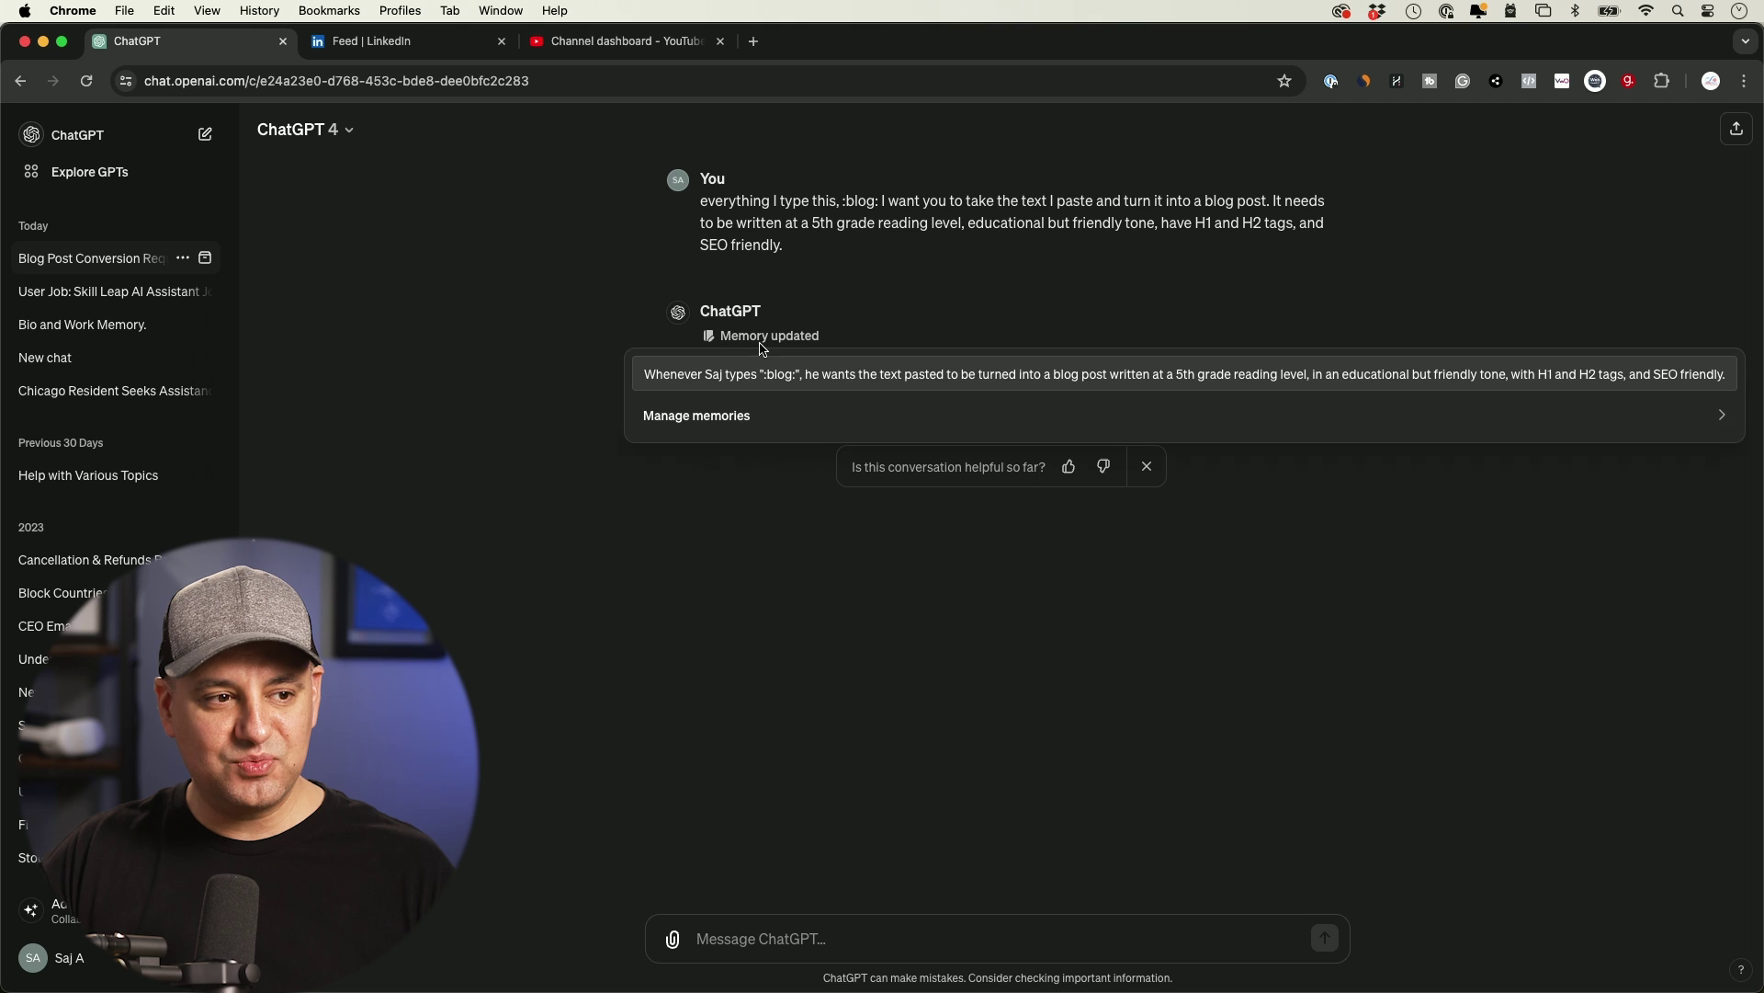
left_click(735, 421)
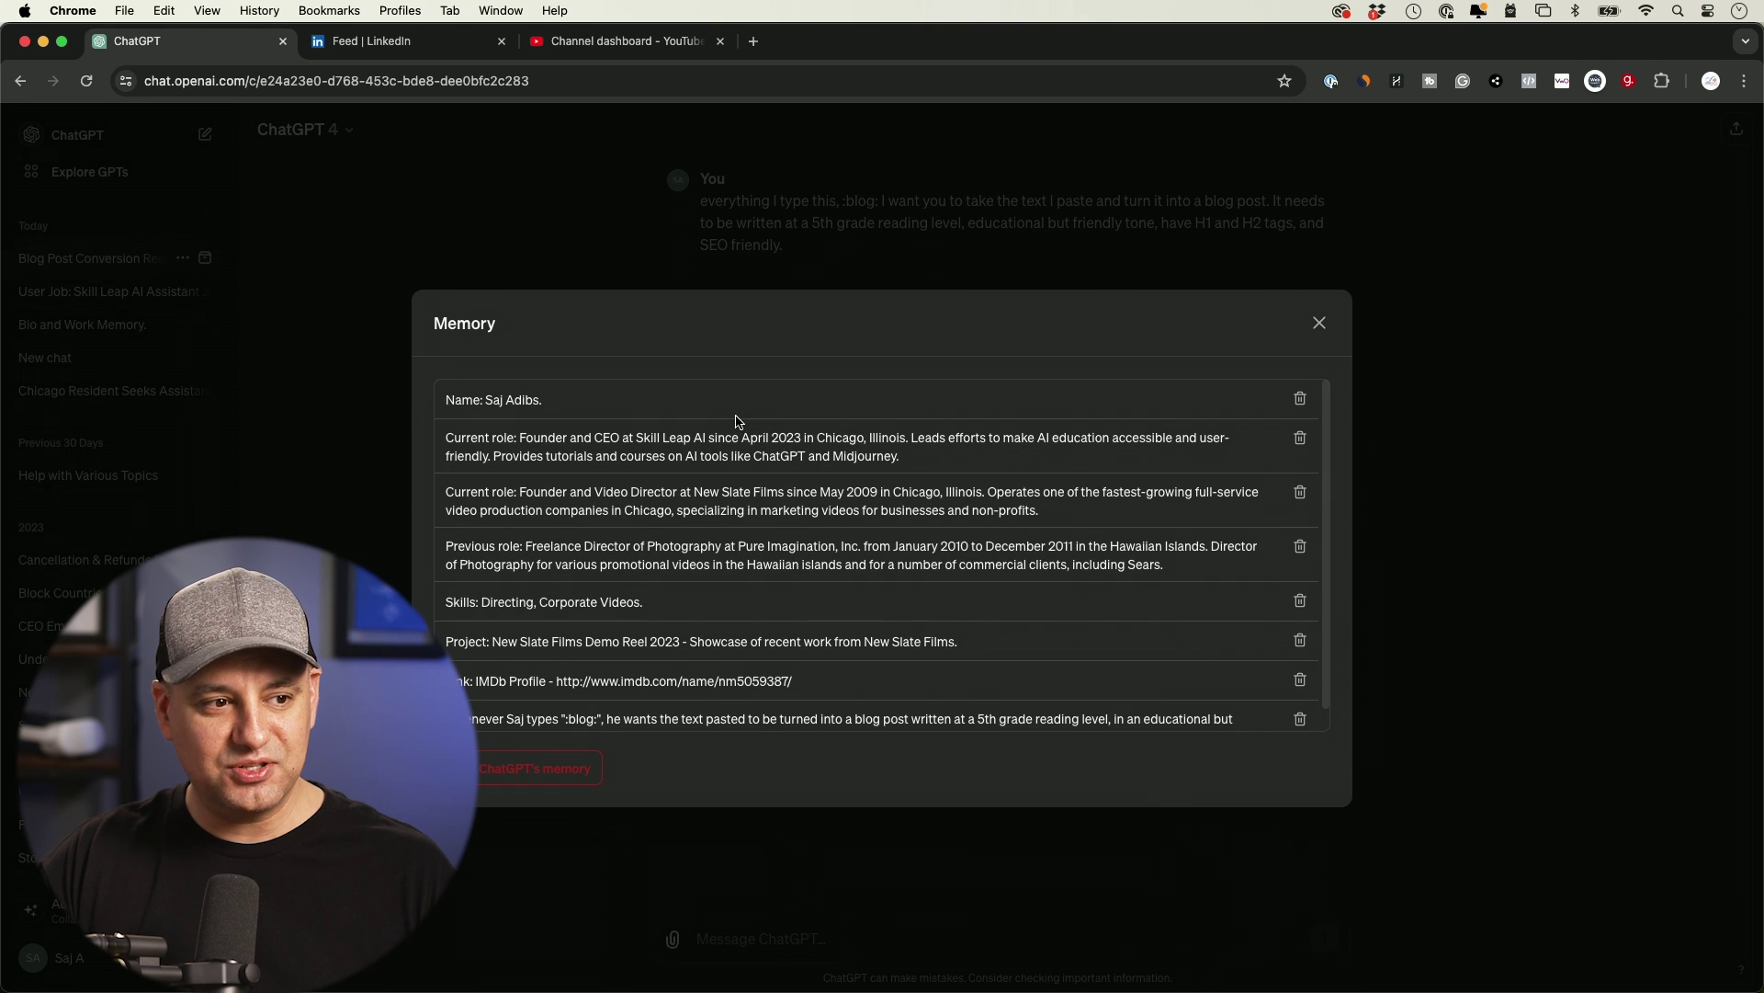
left_click(1319, 325)
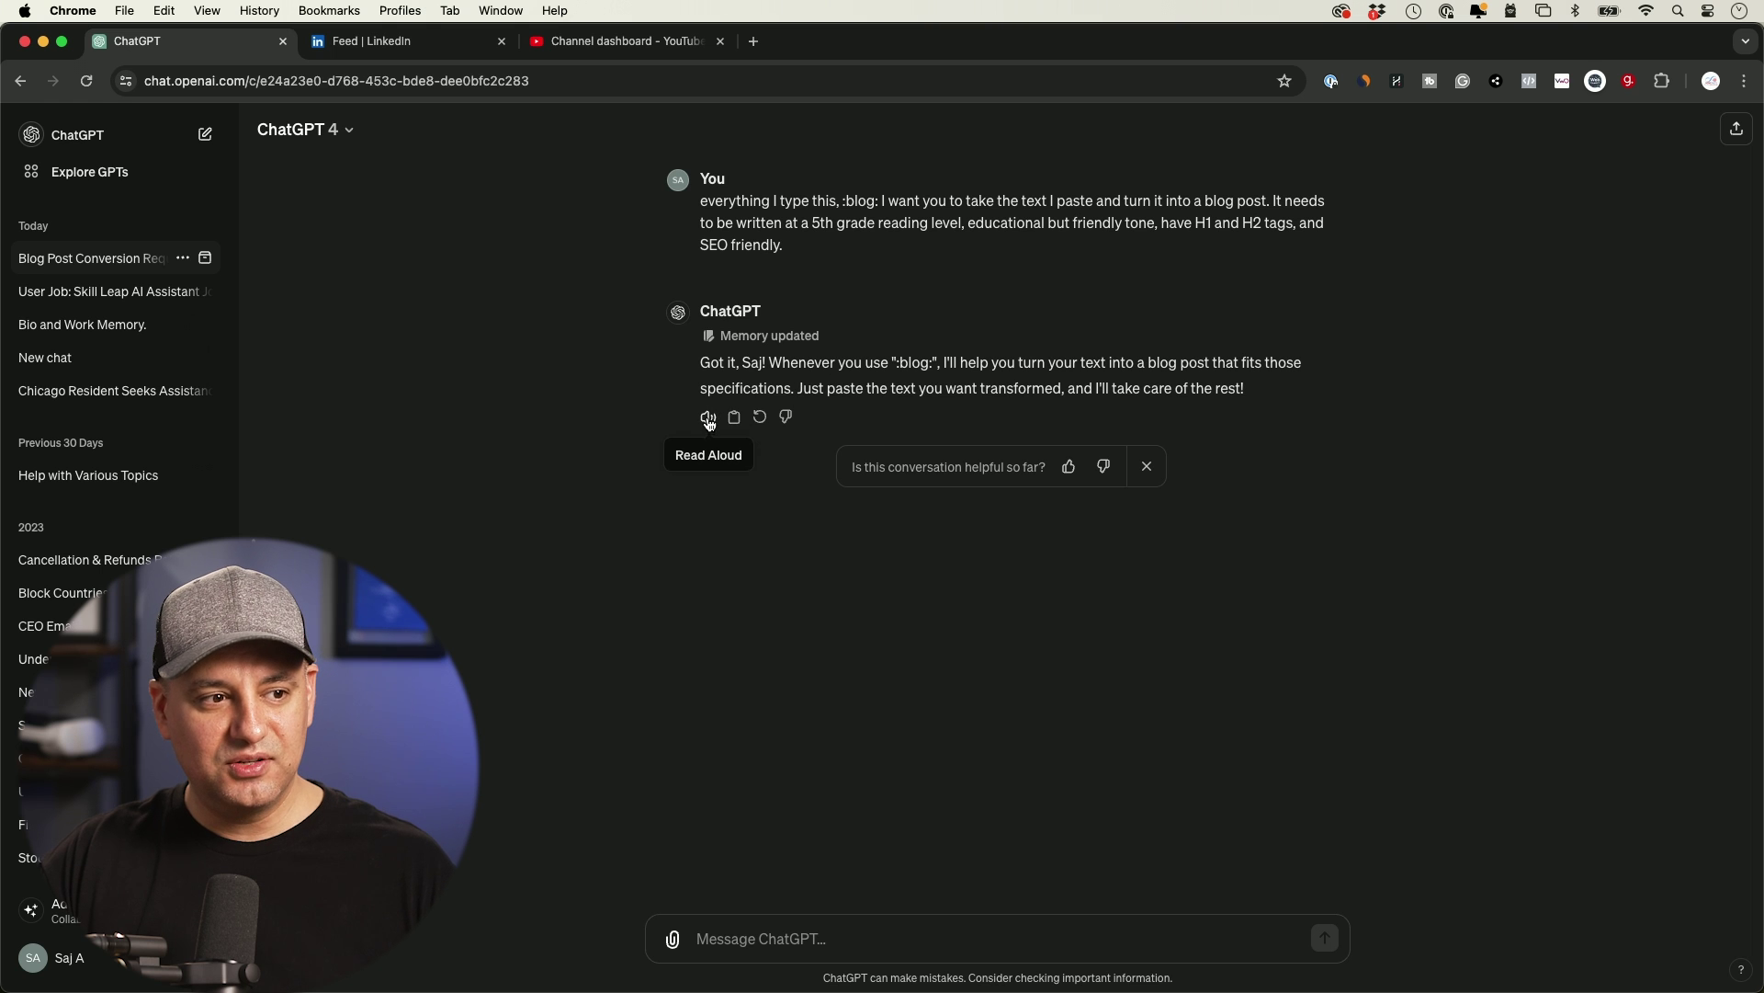
mouse_move(759, 340)
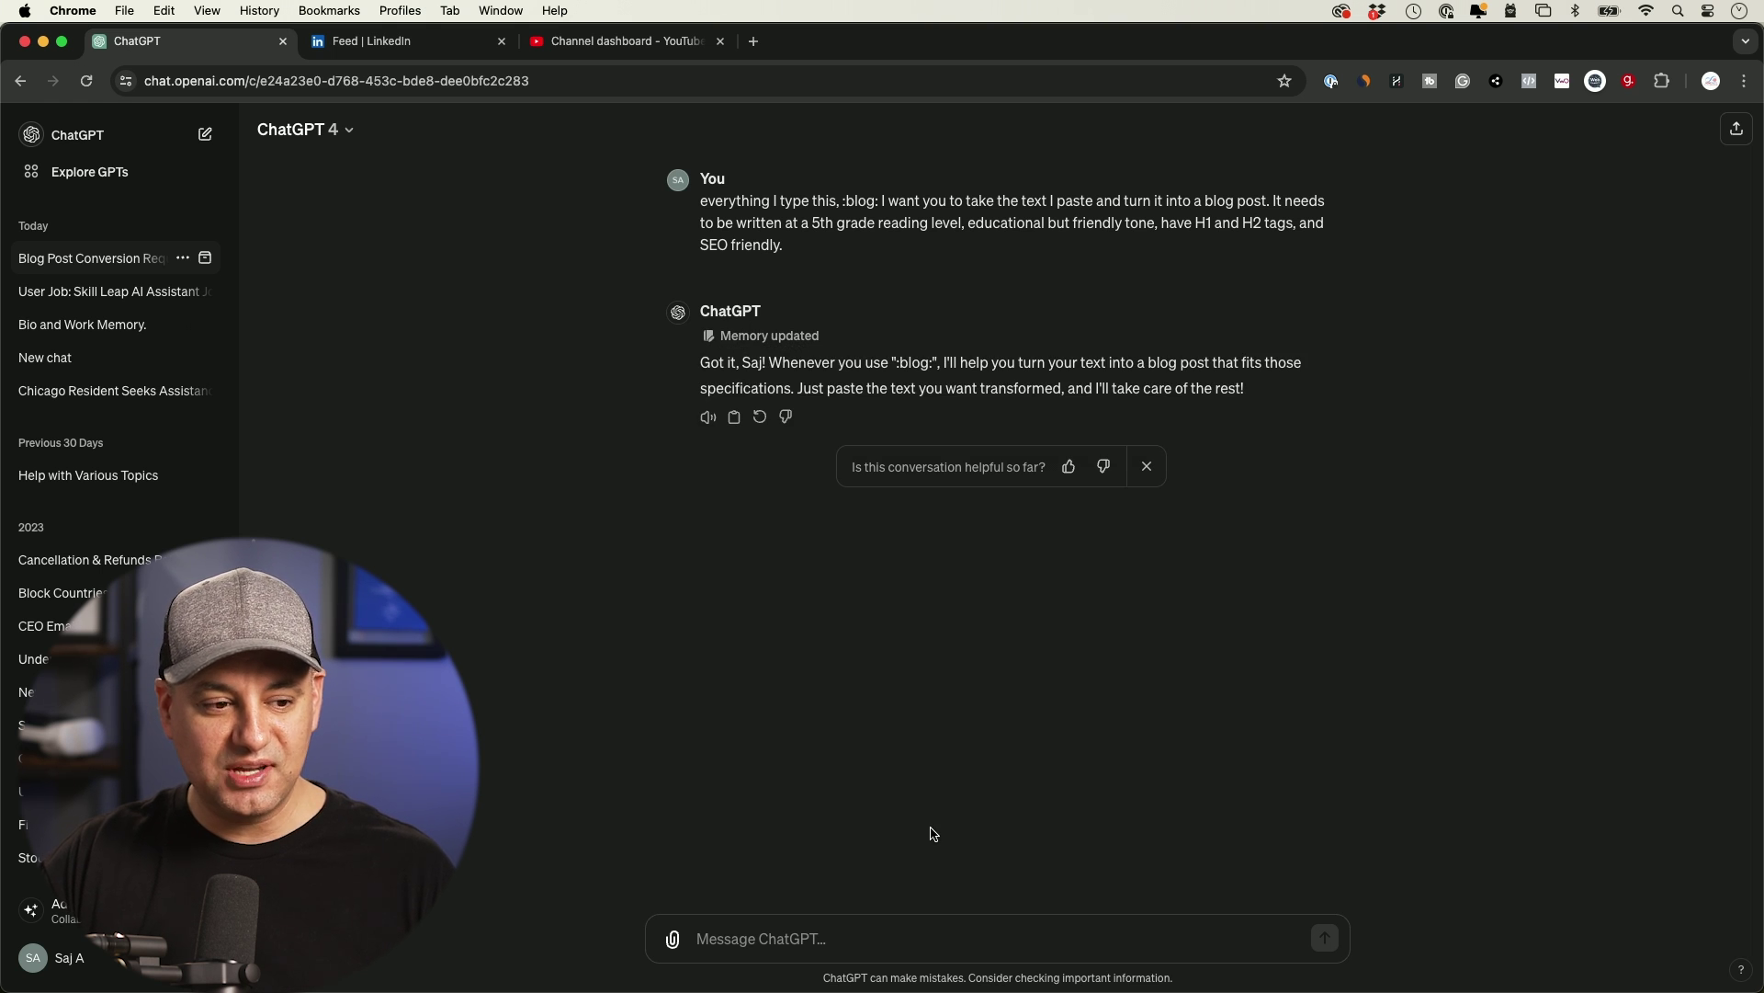
Type ':blog:' into the Message ChatGPT box.
left_click(870, 939)
type(":blog:")
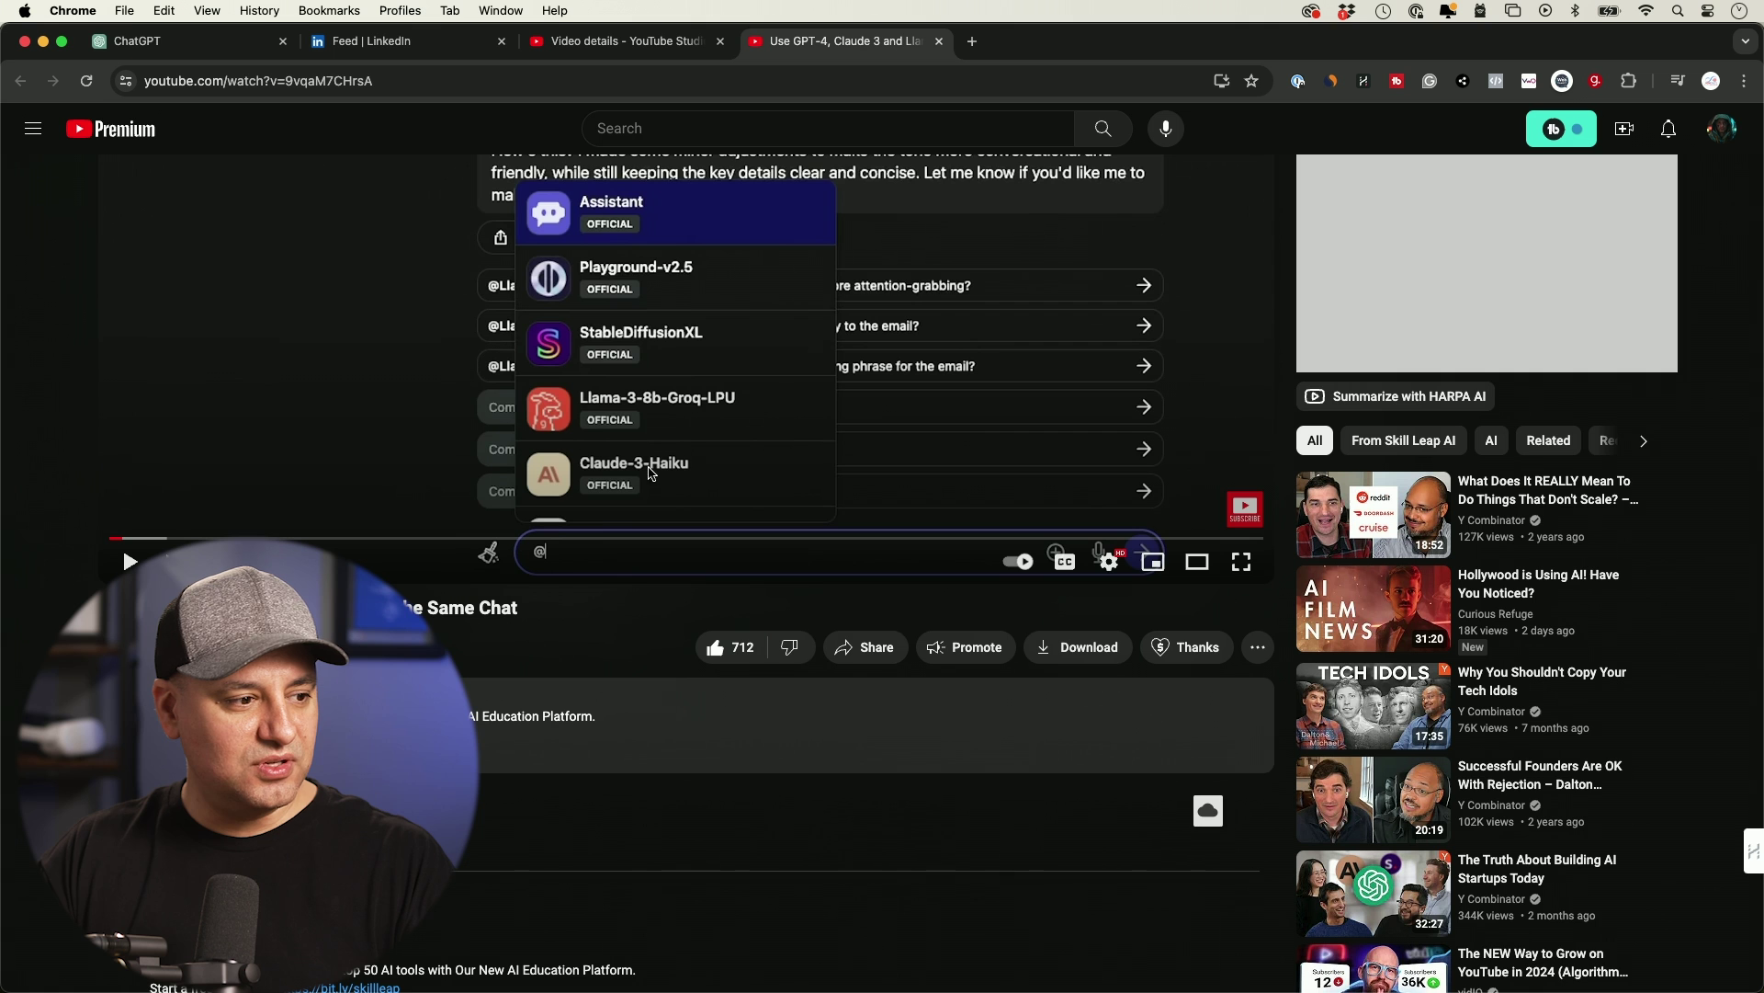
Copy the YouTube video's full transcript without timestamps, then return to ChatGPT.
scroll(644, 552, "down", 2)
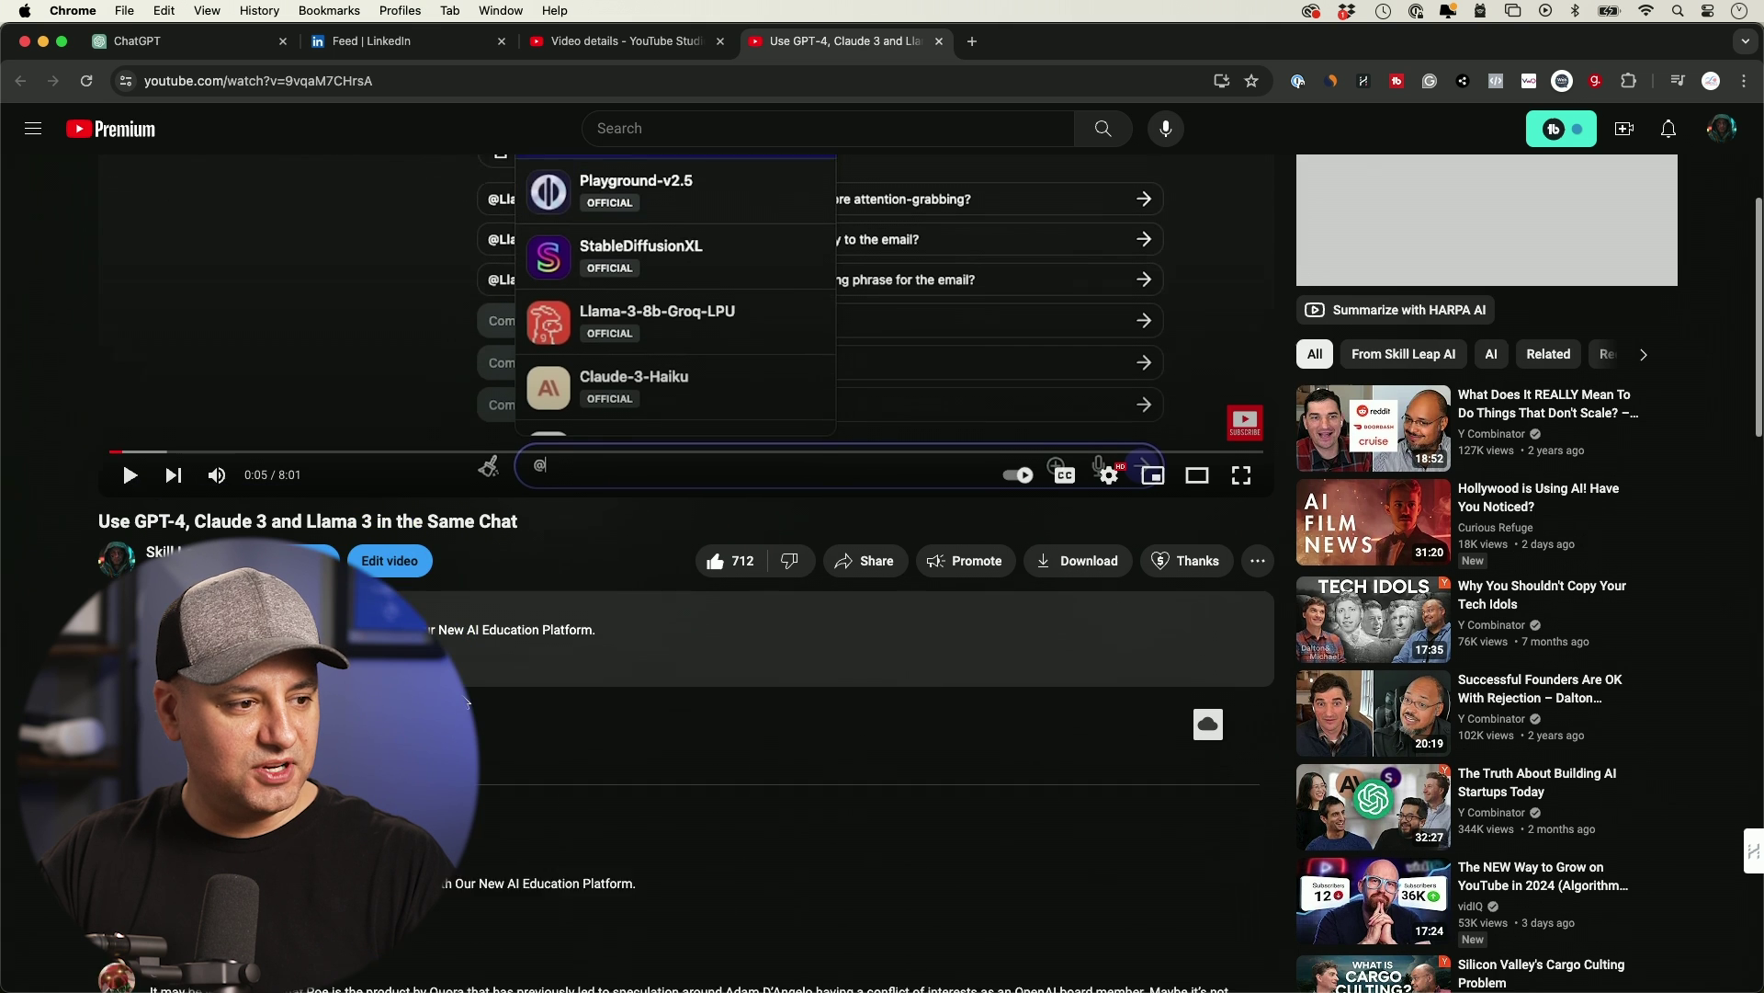
left_click(558, 656)
scroll(557, 656, "down", 5)
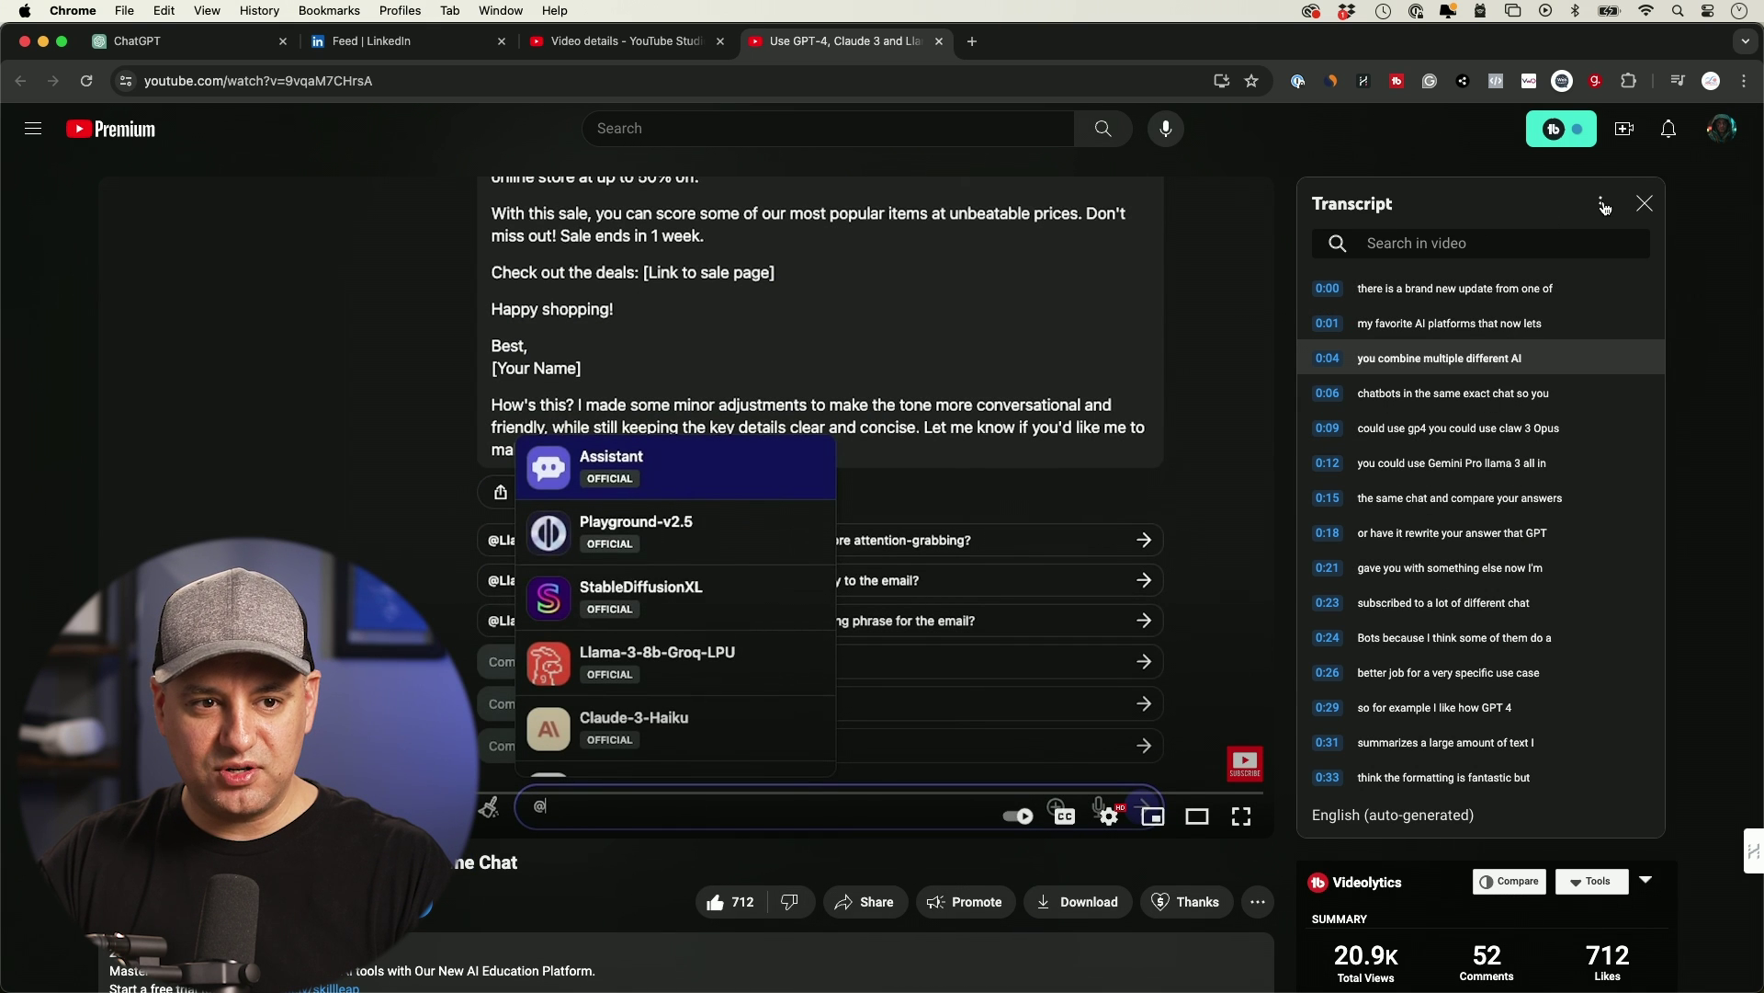
left_click(1652, 245)
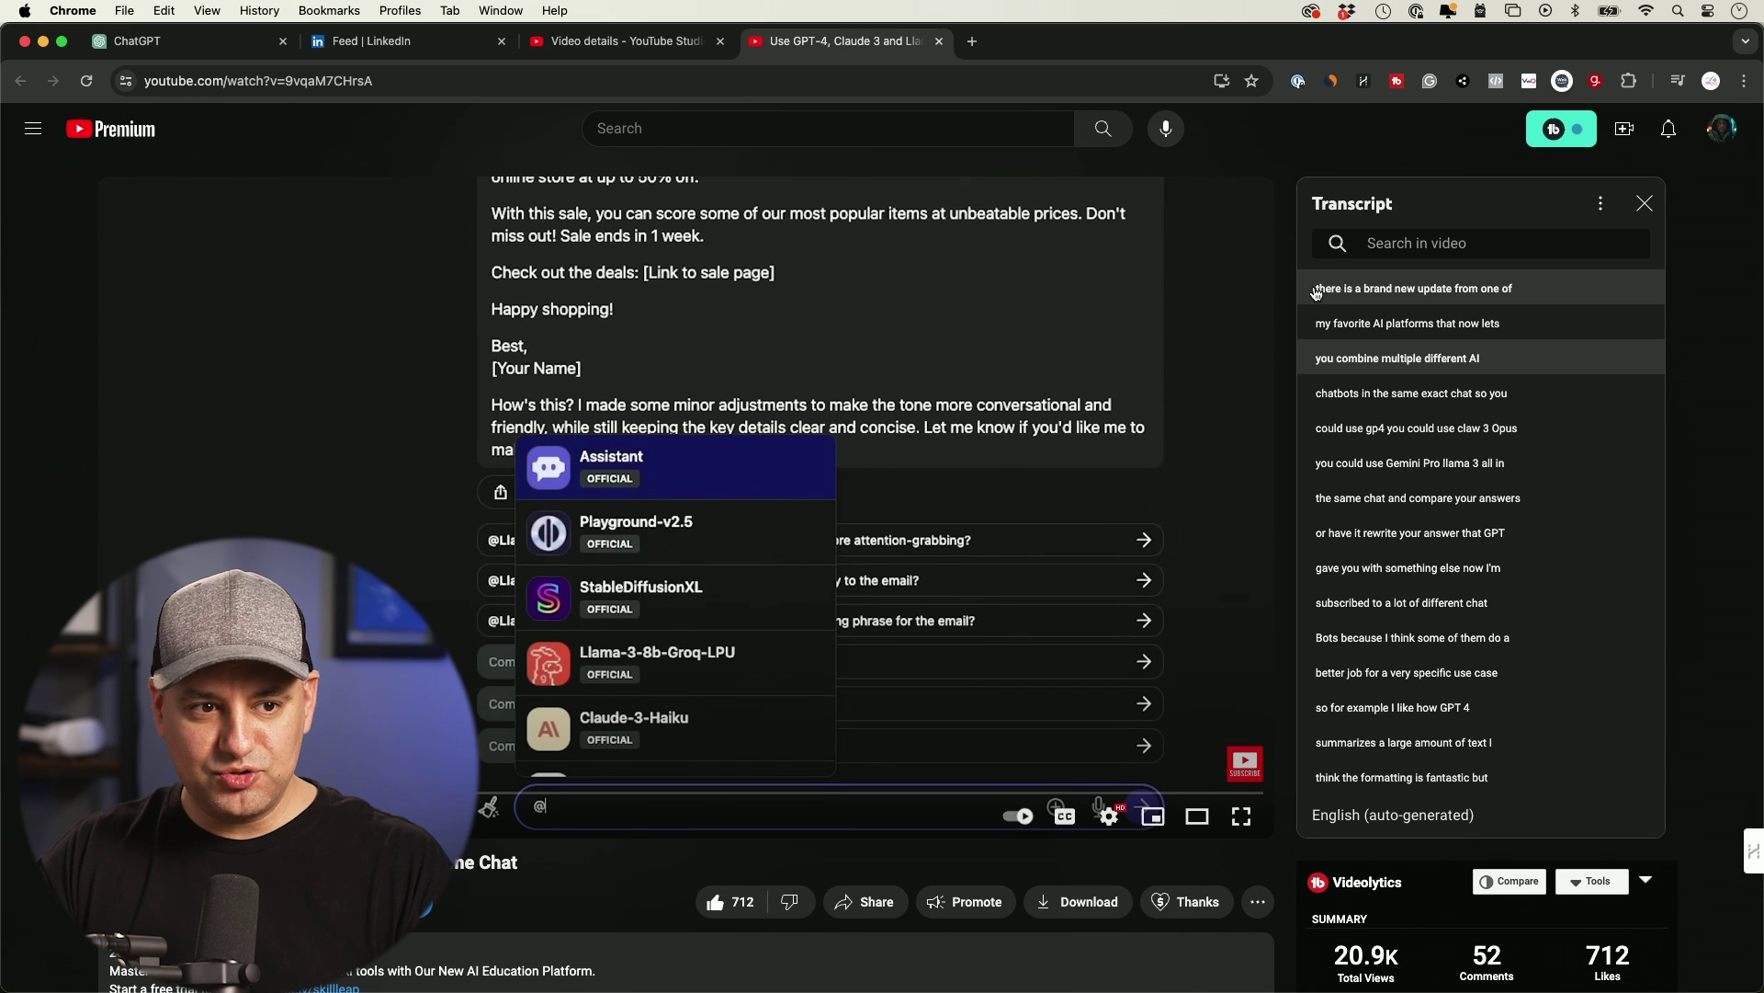
left_click_drag(1318, 290, 1538, 830)
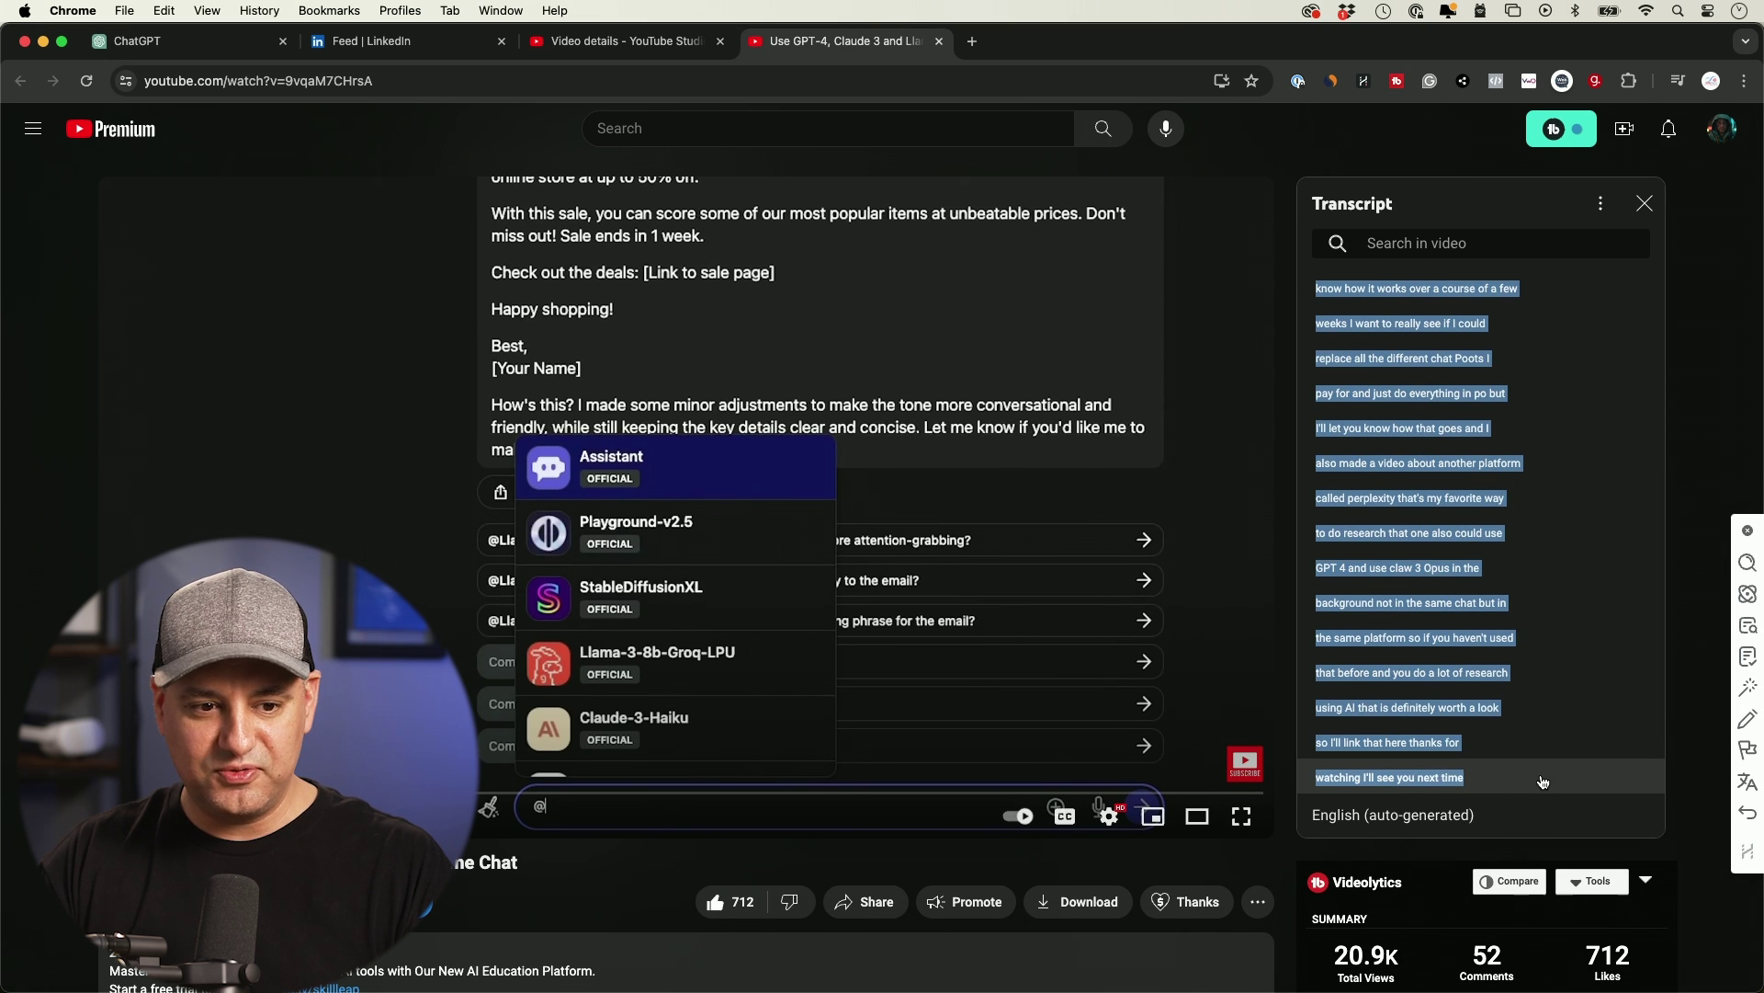
scroll(1446, 402, "up", 10)
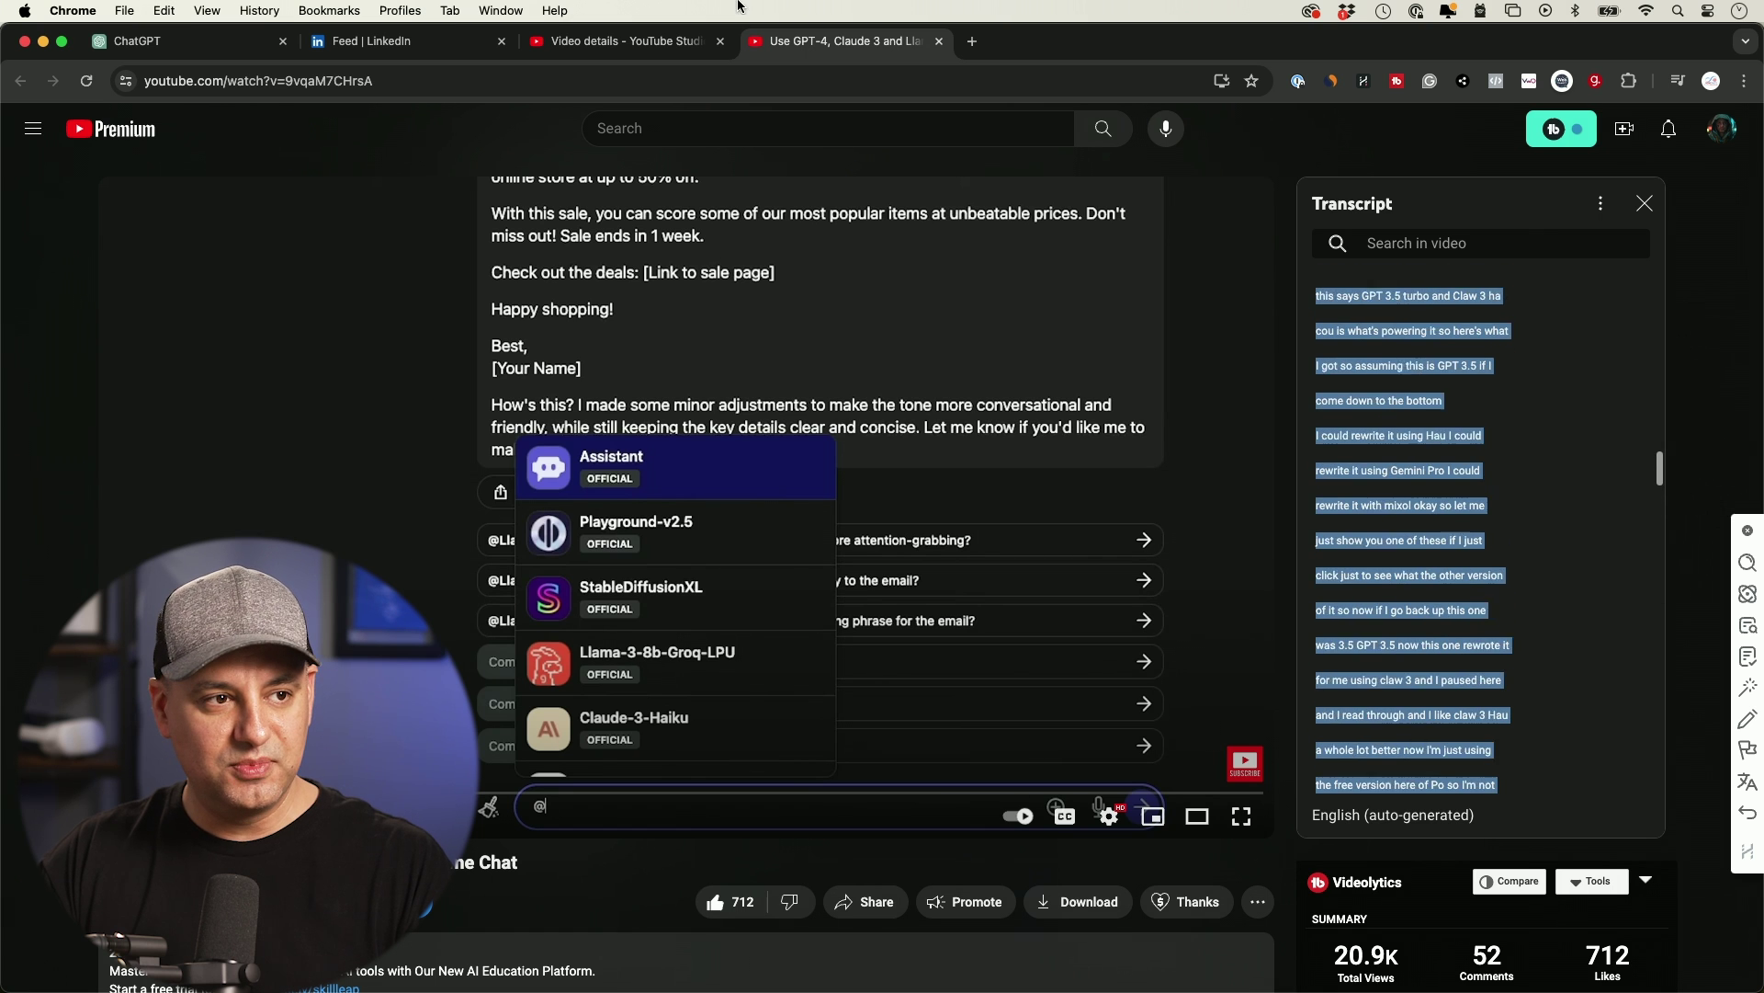
left_click(625, 41)
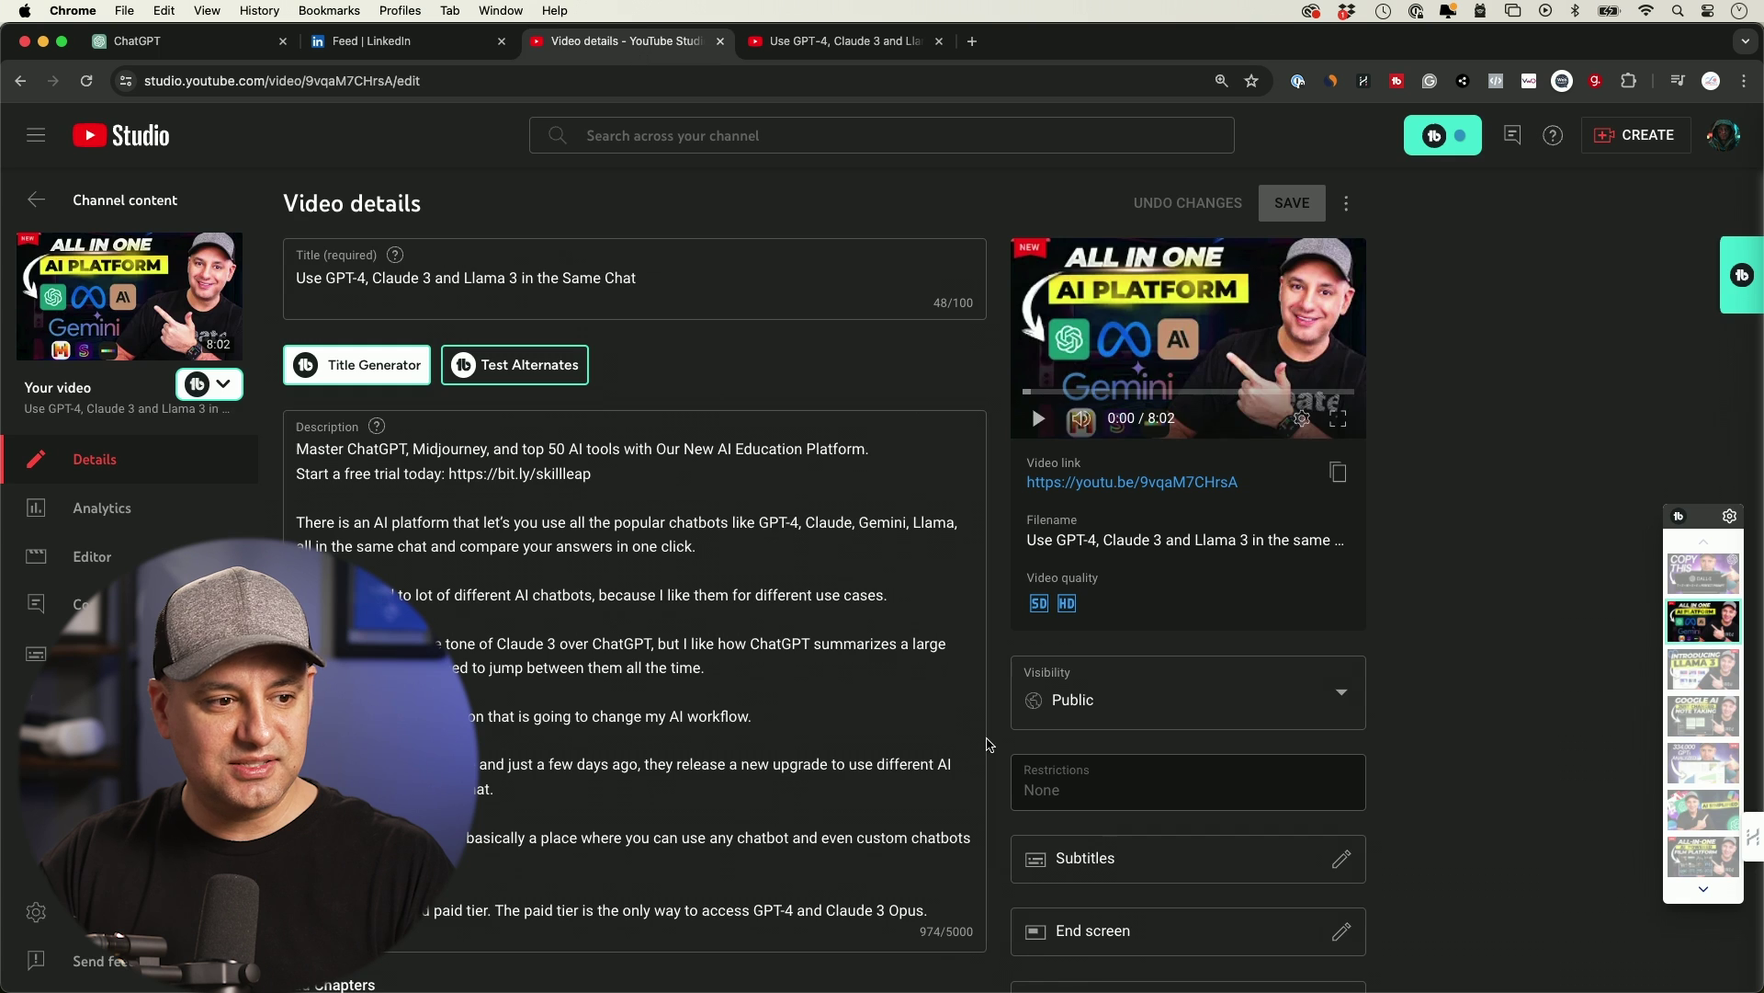
key("super+1")
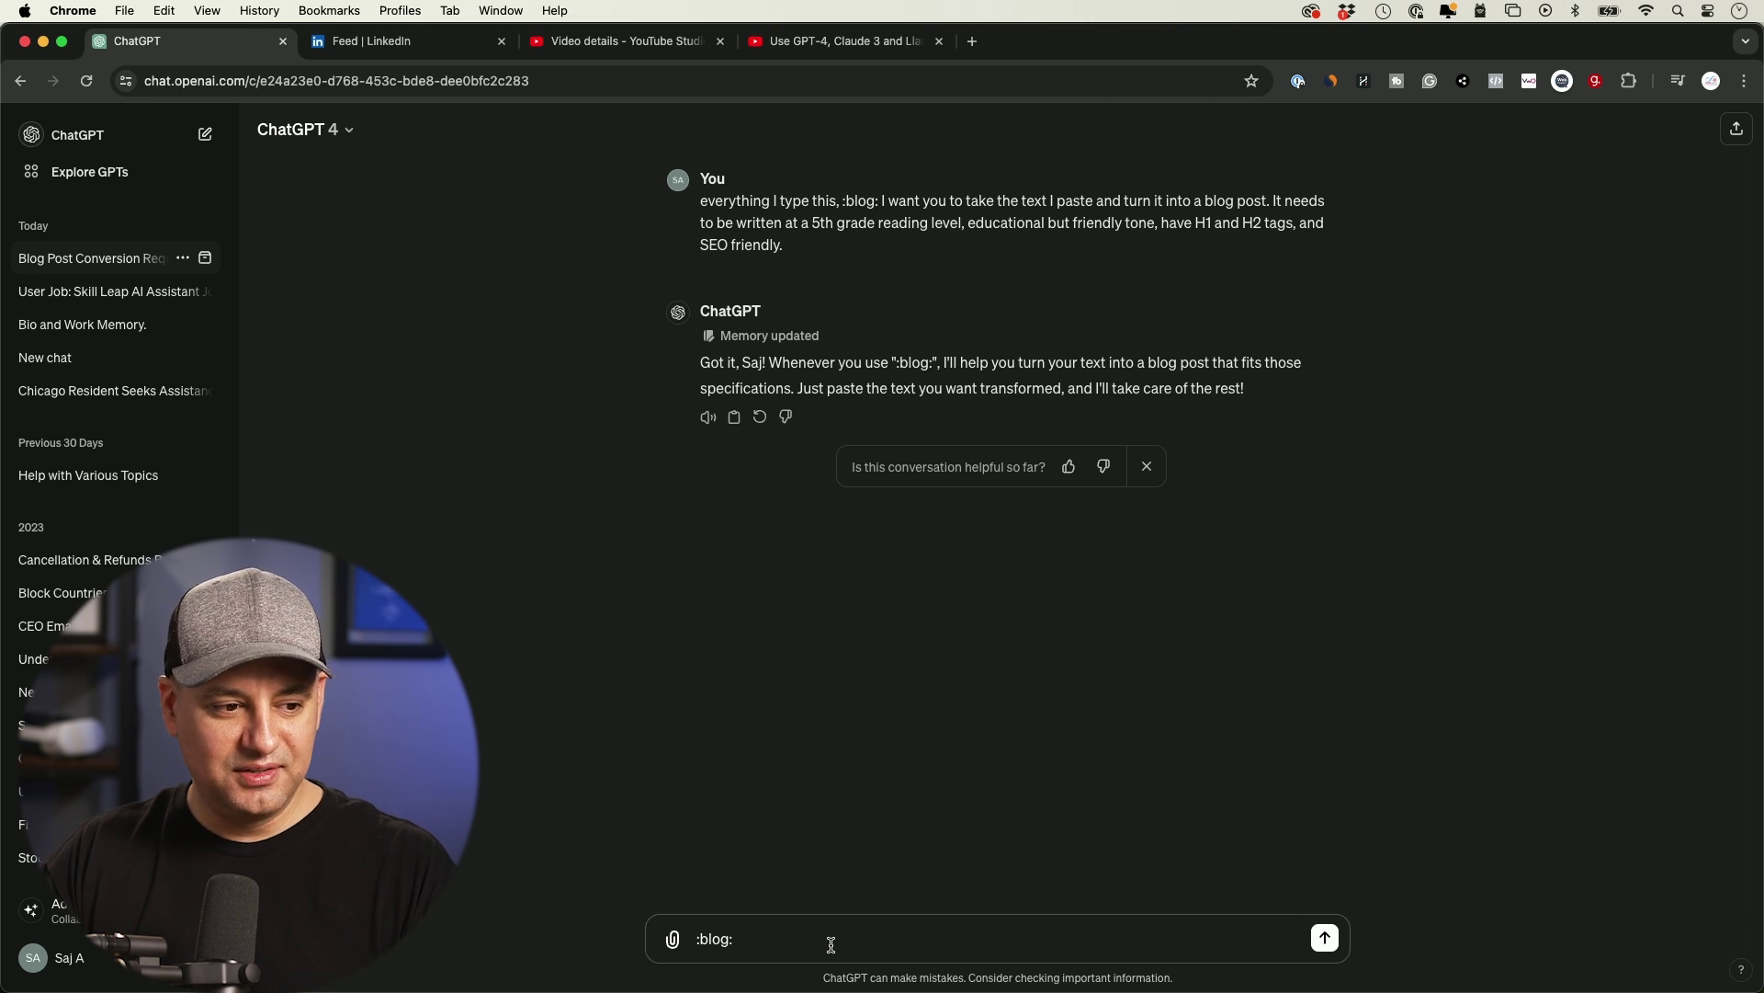
Send the pasted transcript after :blog: and highlight the generated post's H1 title.
key("super+v")
key("Return")
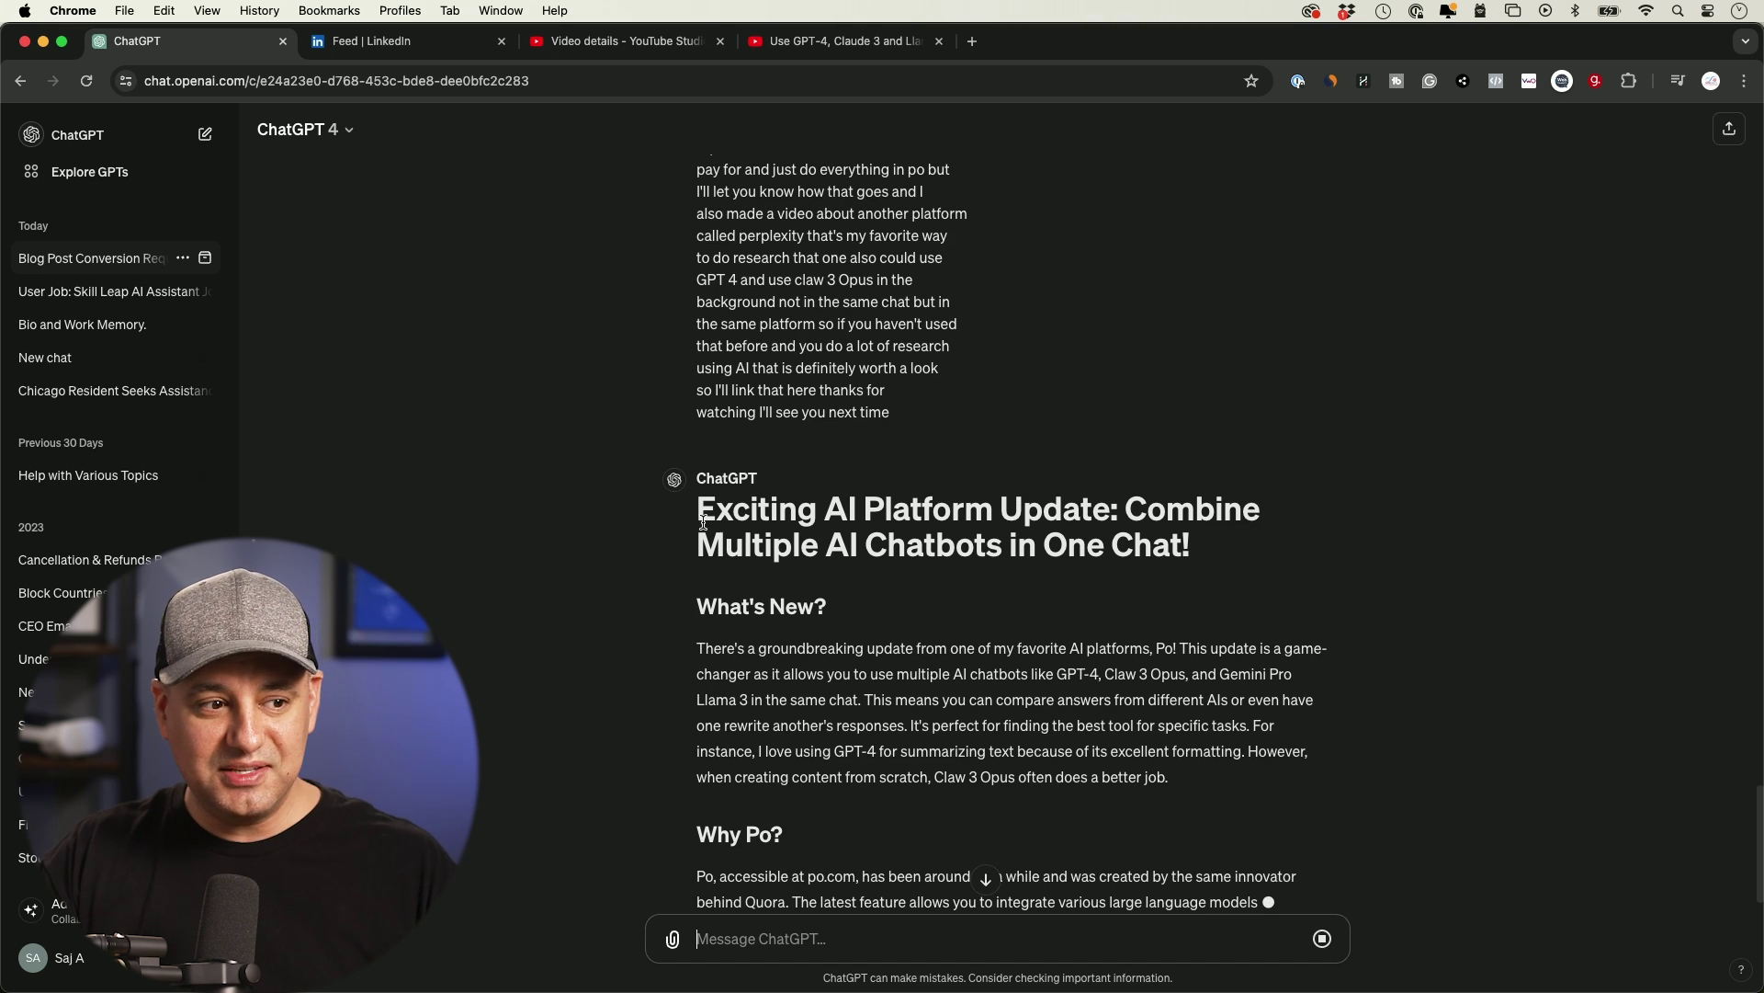
left_click_drag(696, 508, 1211, 556)
scroll(1091, 560, "down", 2)
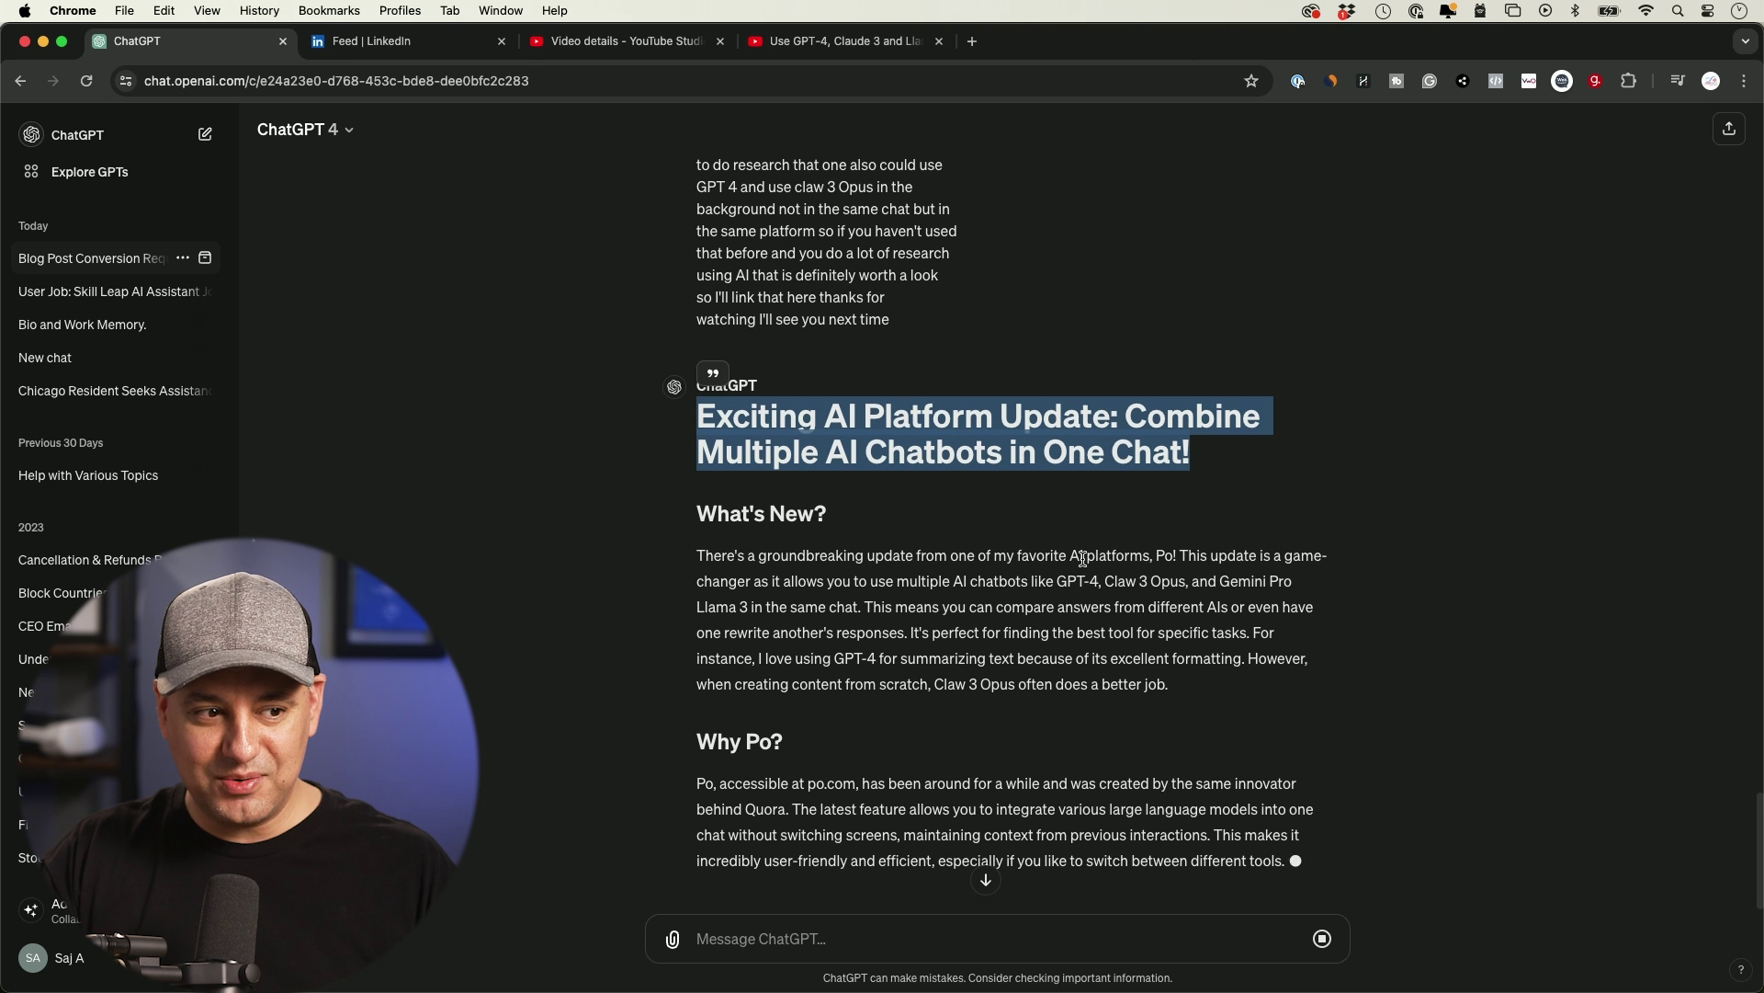
Review the 'Exciting AI Platform Update' post's H2 headings, such as What's New?
left_click_drag(696, 513, 977, 537)
scroll(977, 537, "down", 3)
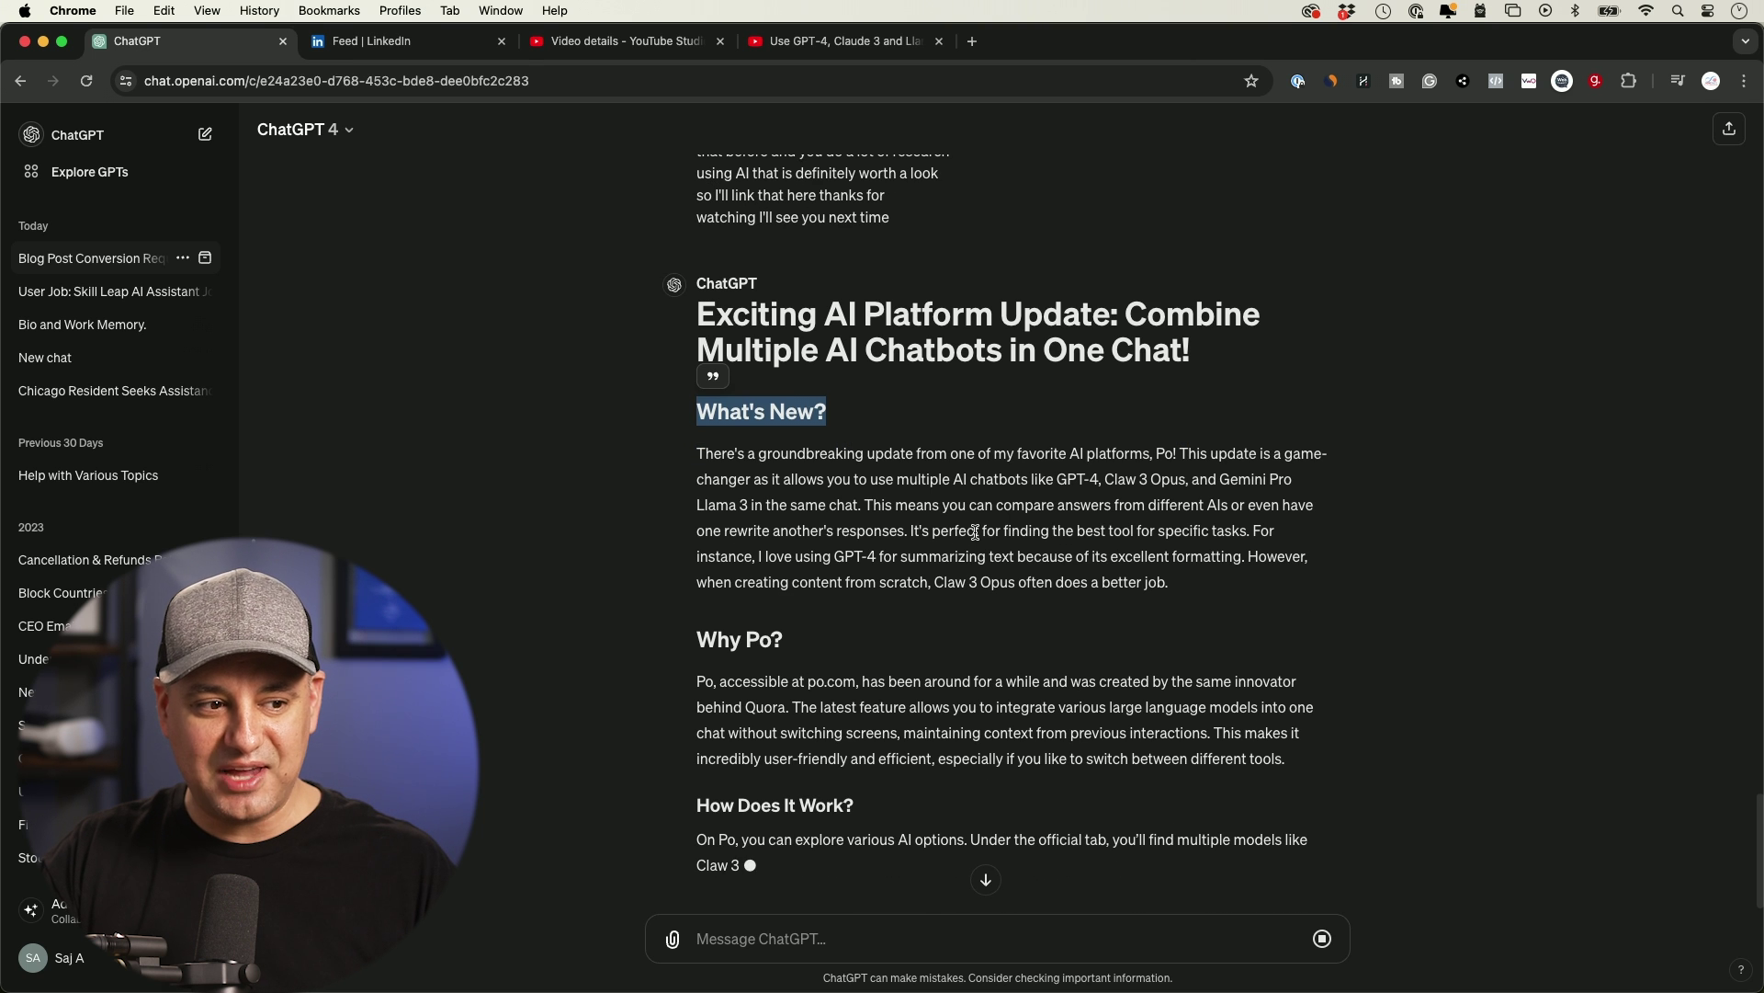
scroll(1072, 520, "down", 1)
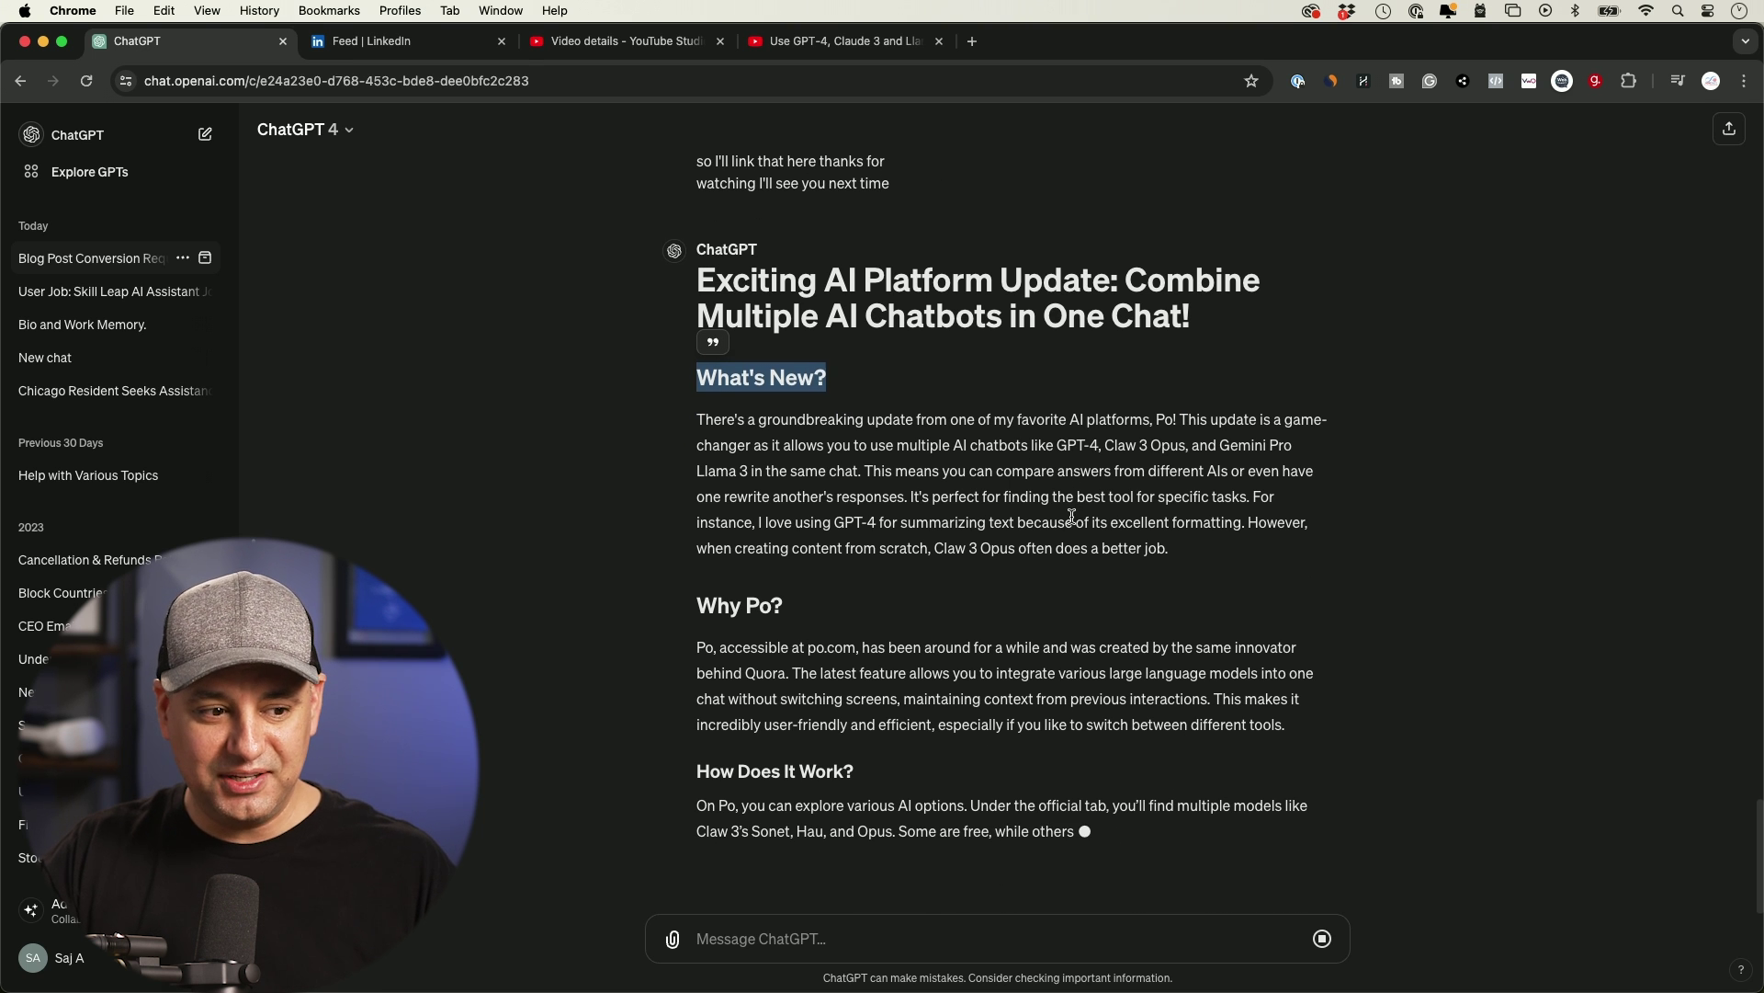
scroll(1072, 520, "down", 1)
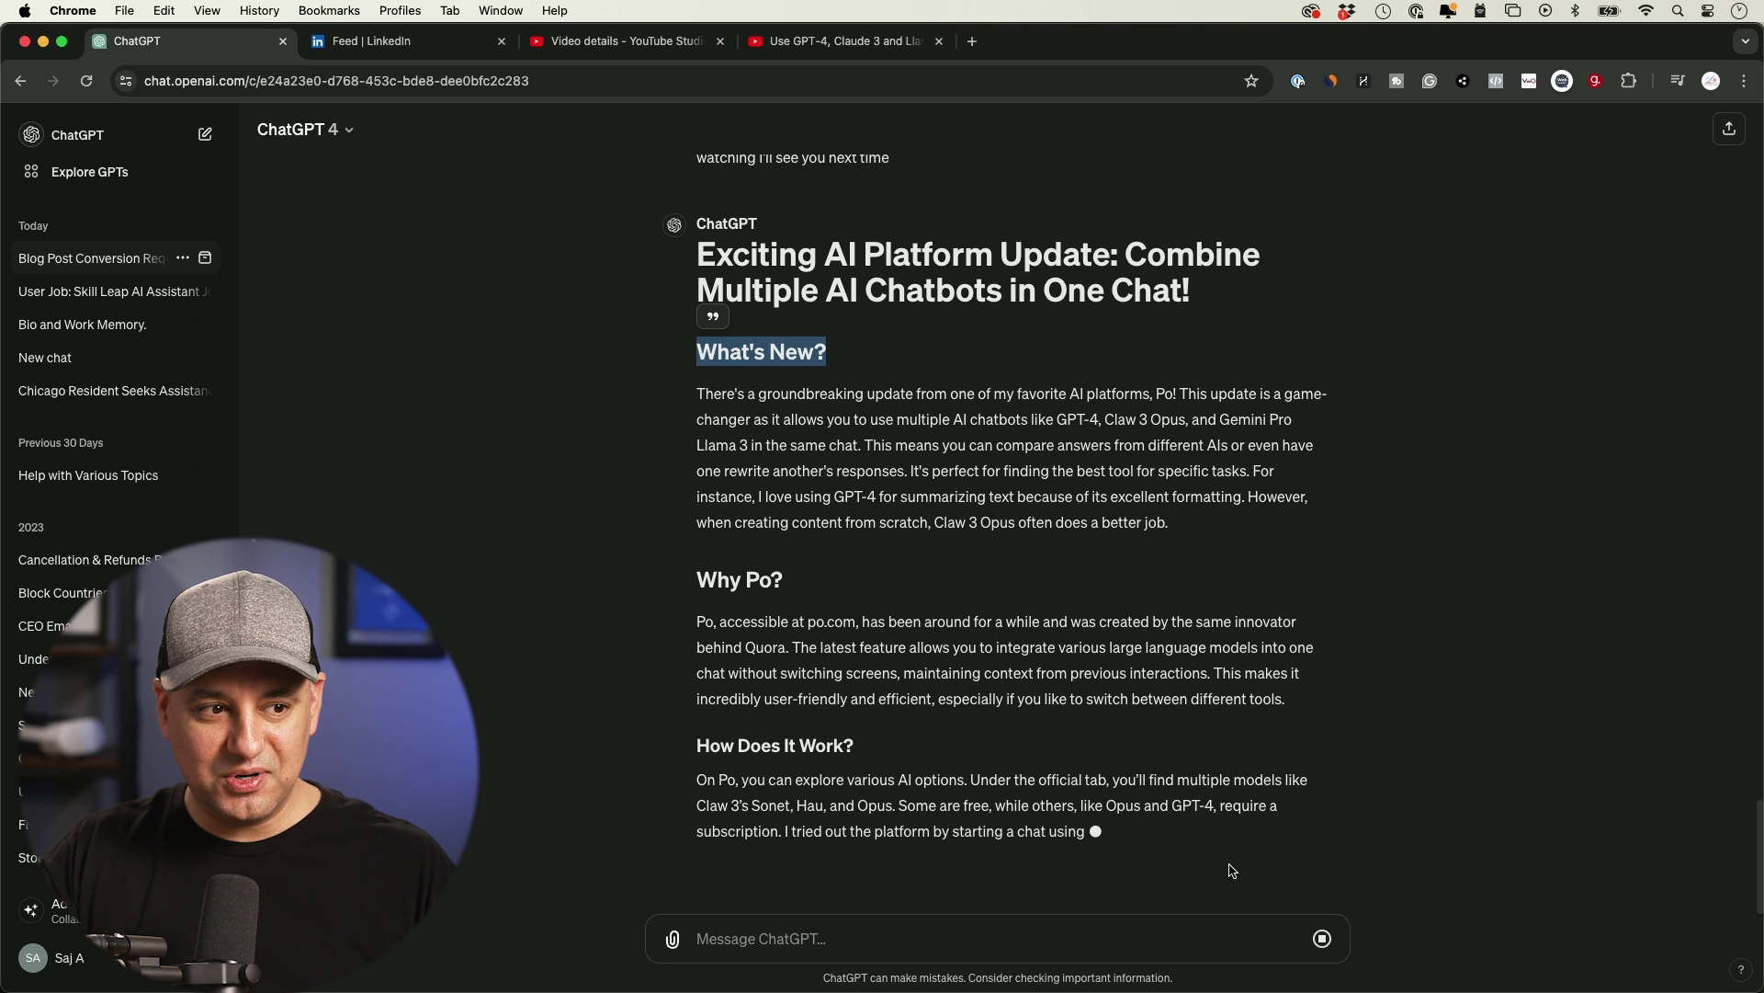
left_click(838, 454)
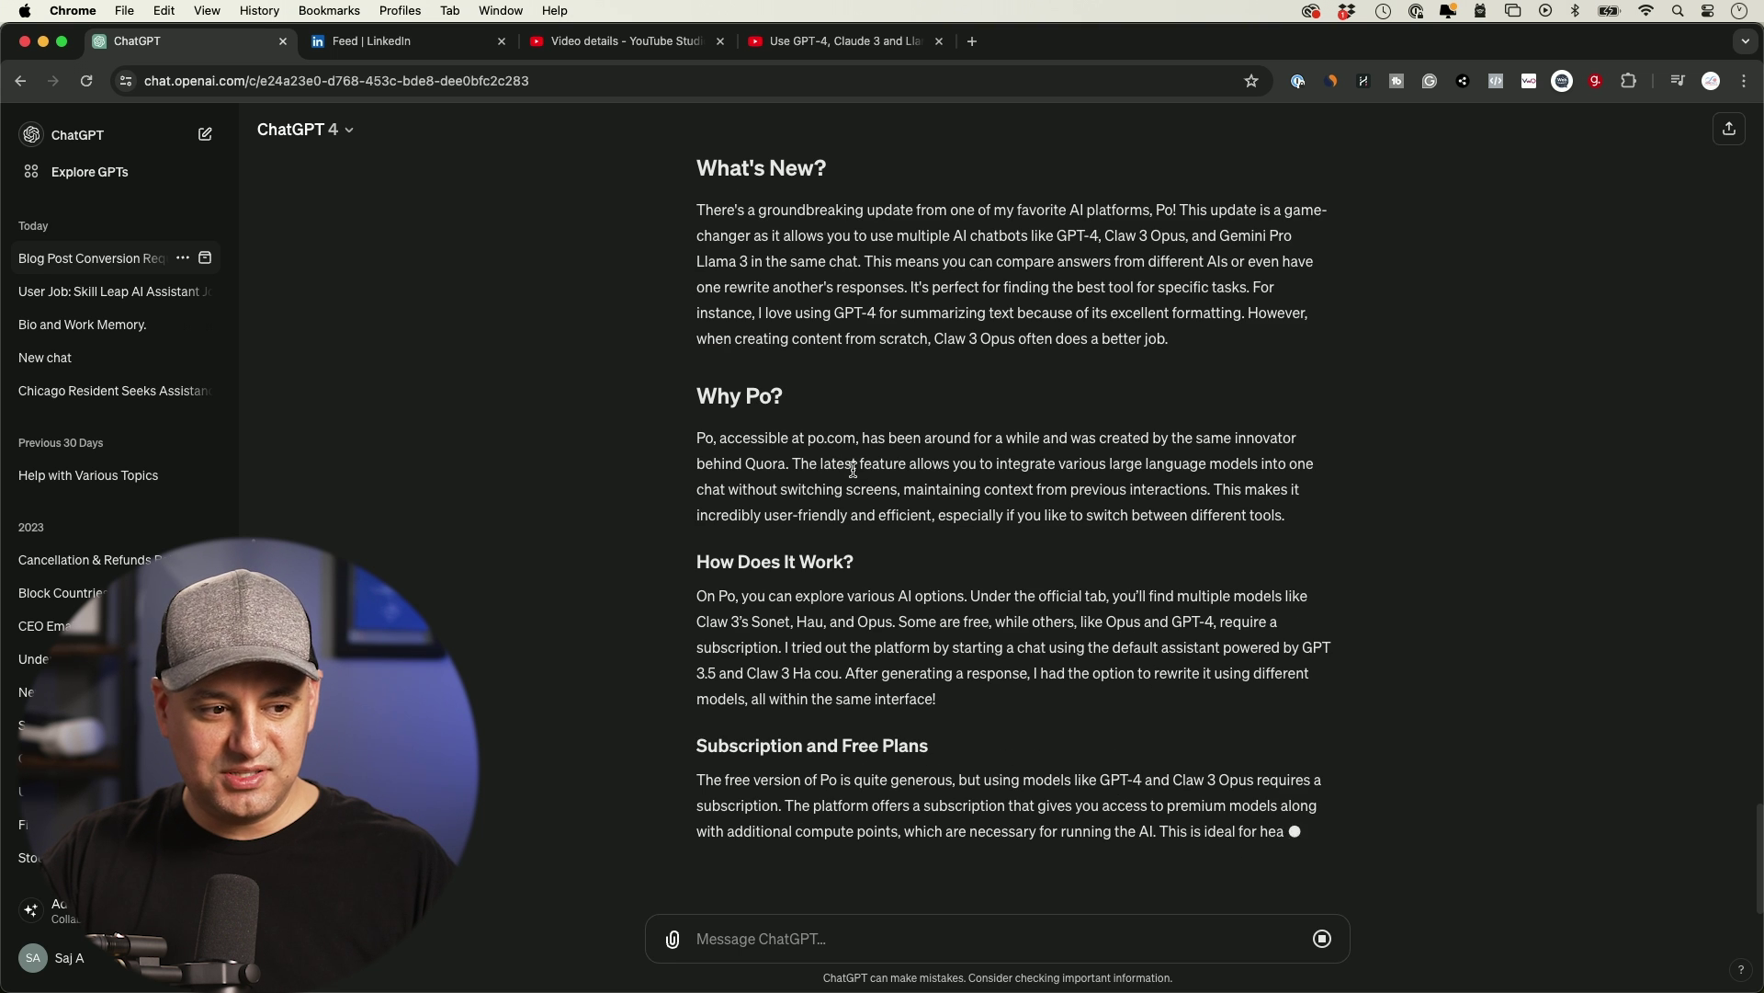
scroll(845, 464, "up", 2)
scroll(855, 473, "down", 3)
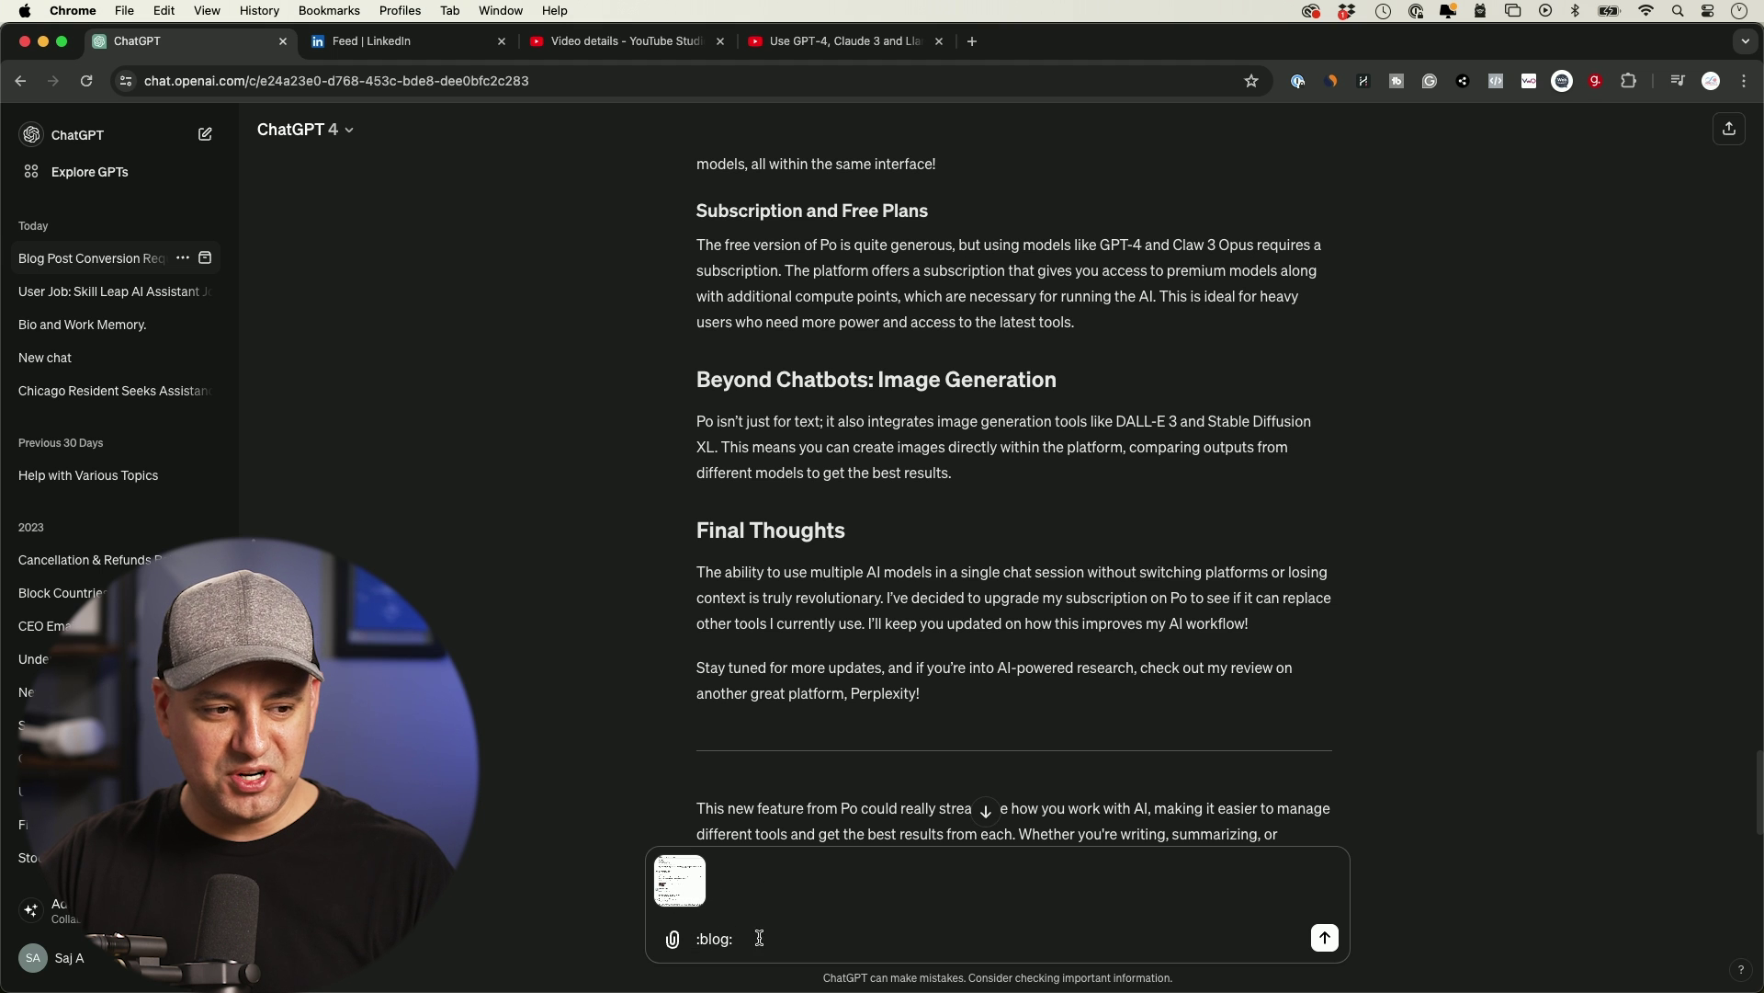
Send the LinkedIn work-experience screenshot with :blog: and read through the resulting blog post.
left_click(1324, 937)
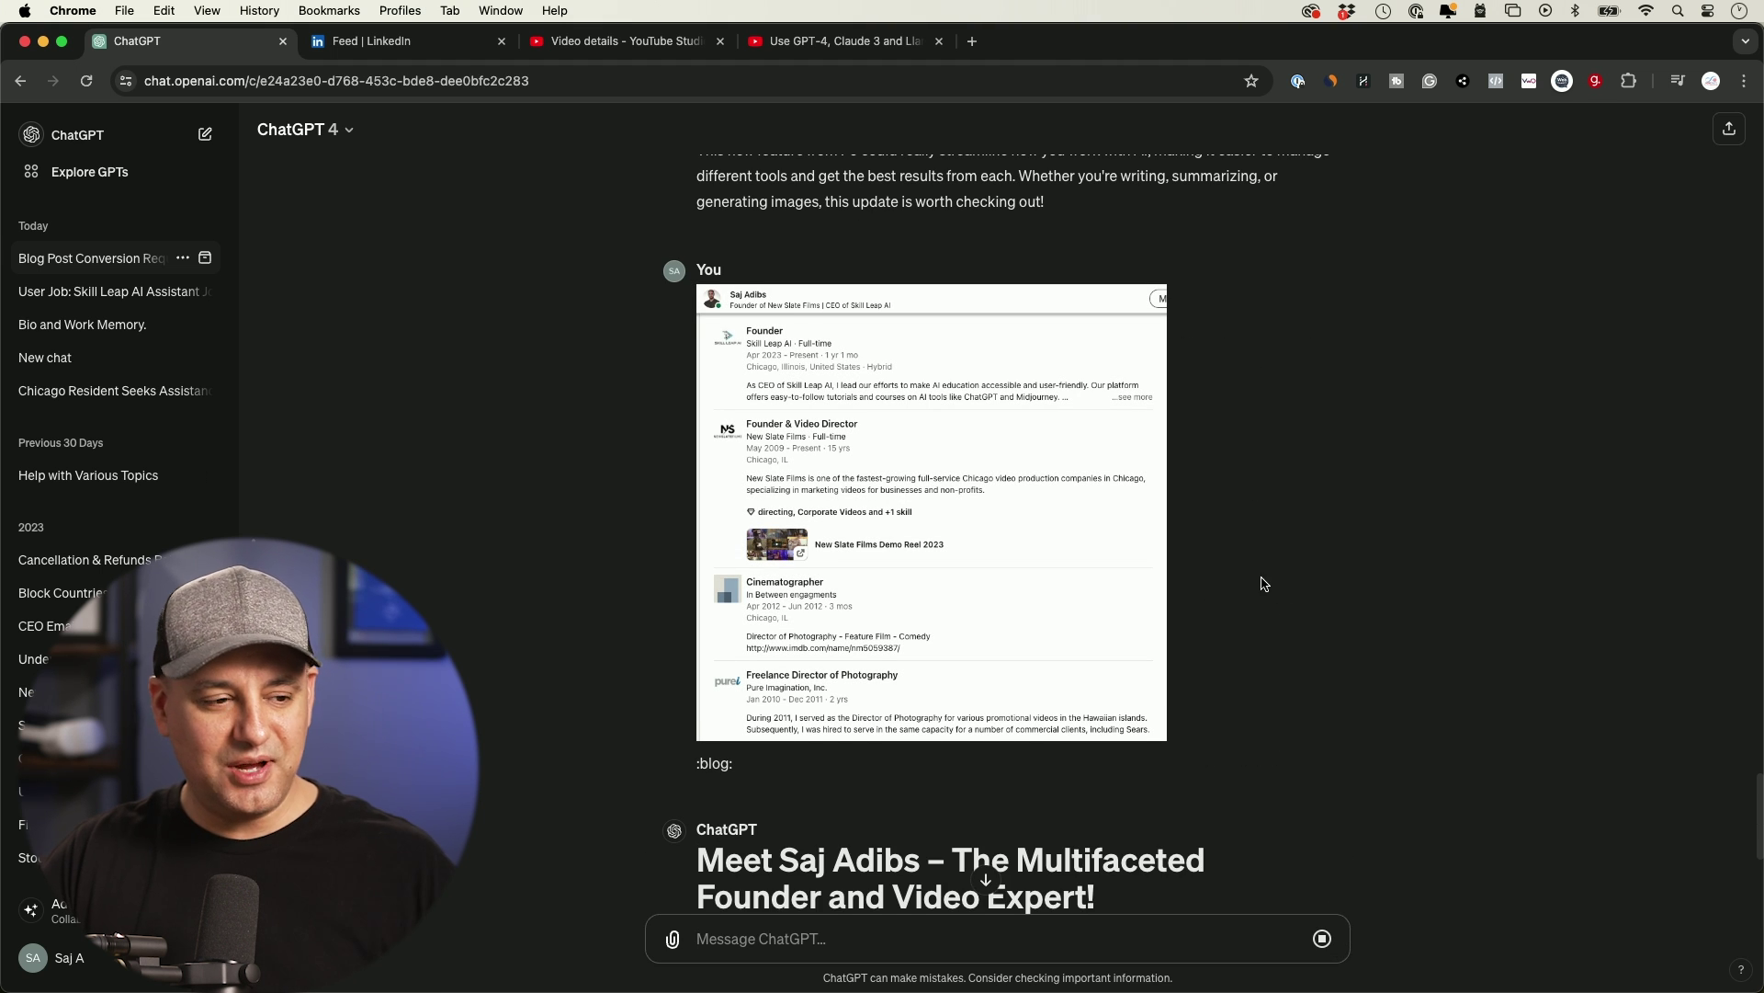
scroll(1231, 593, "down", 1)
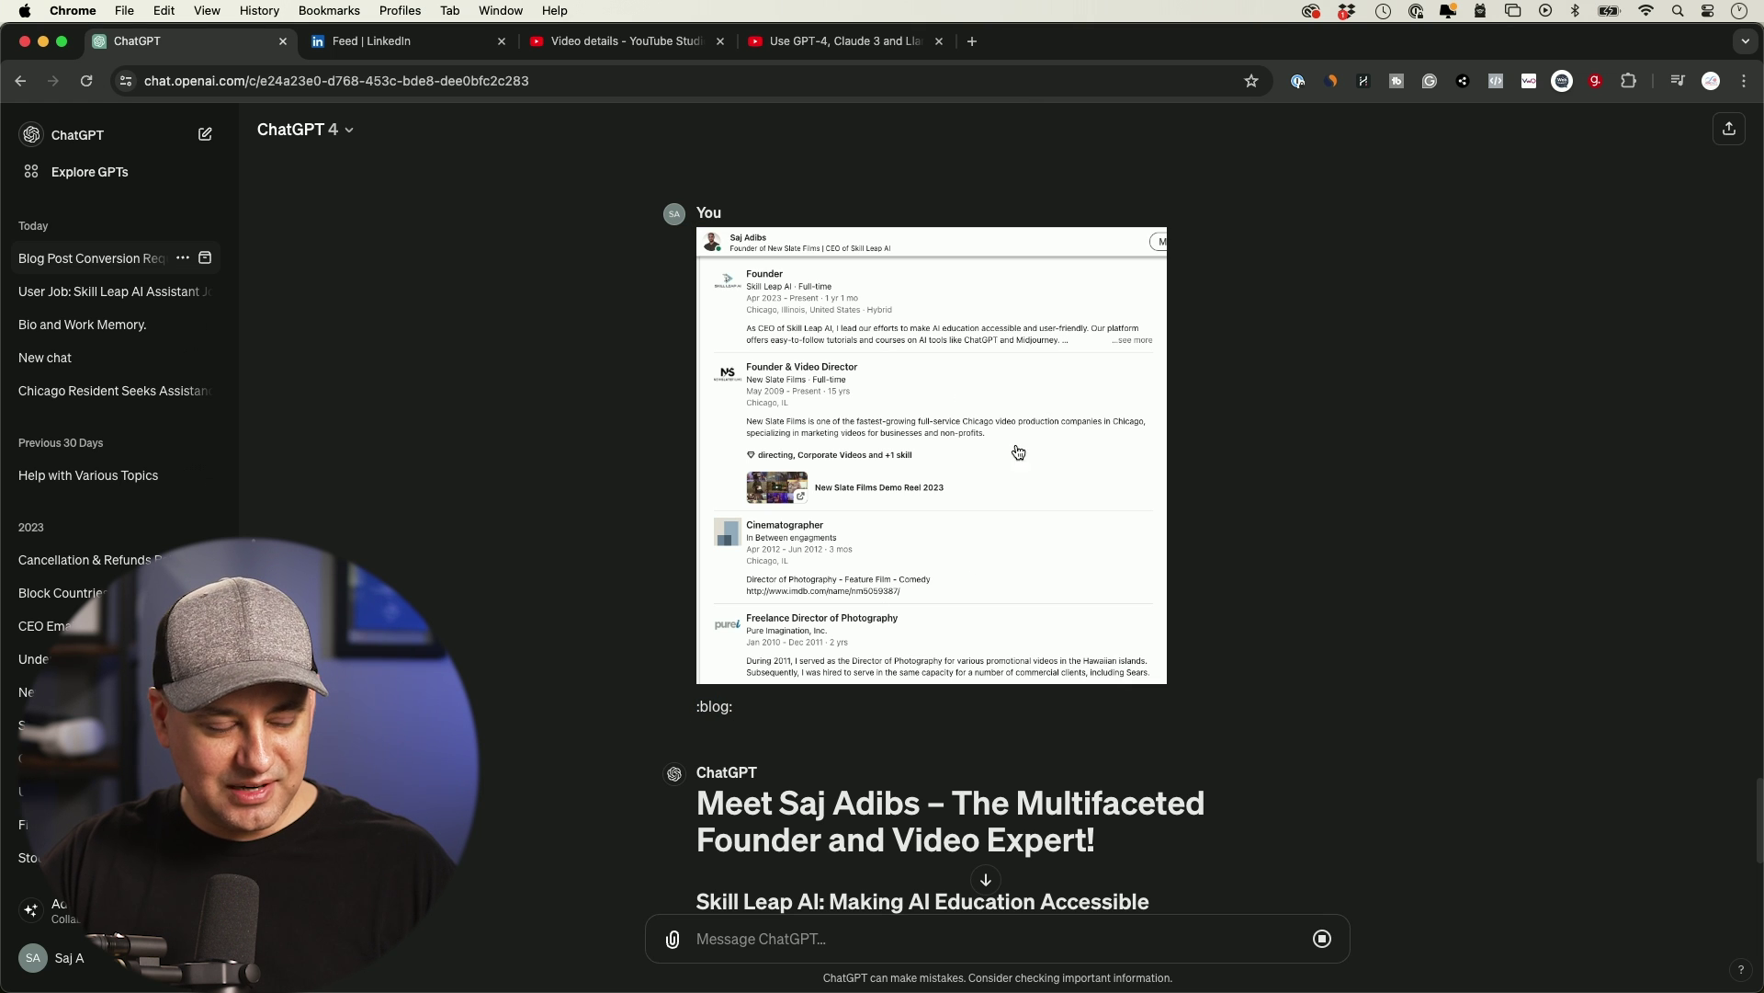
scroll(934, 492, "down", 5)
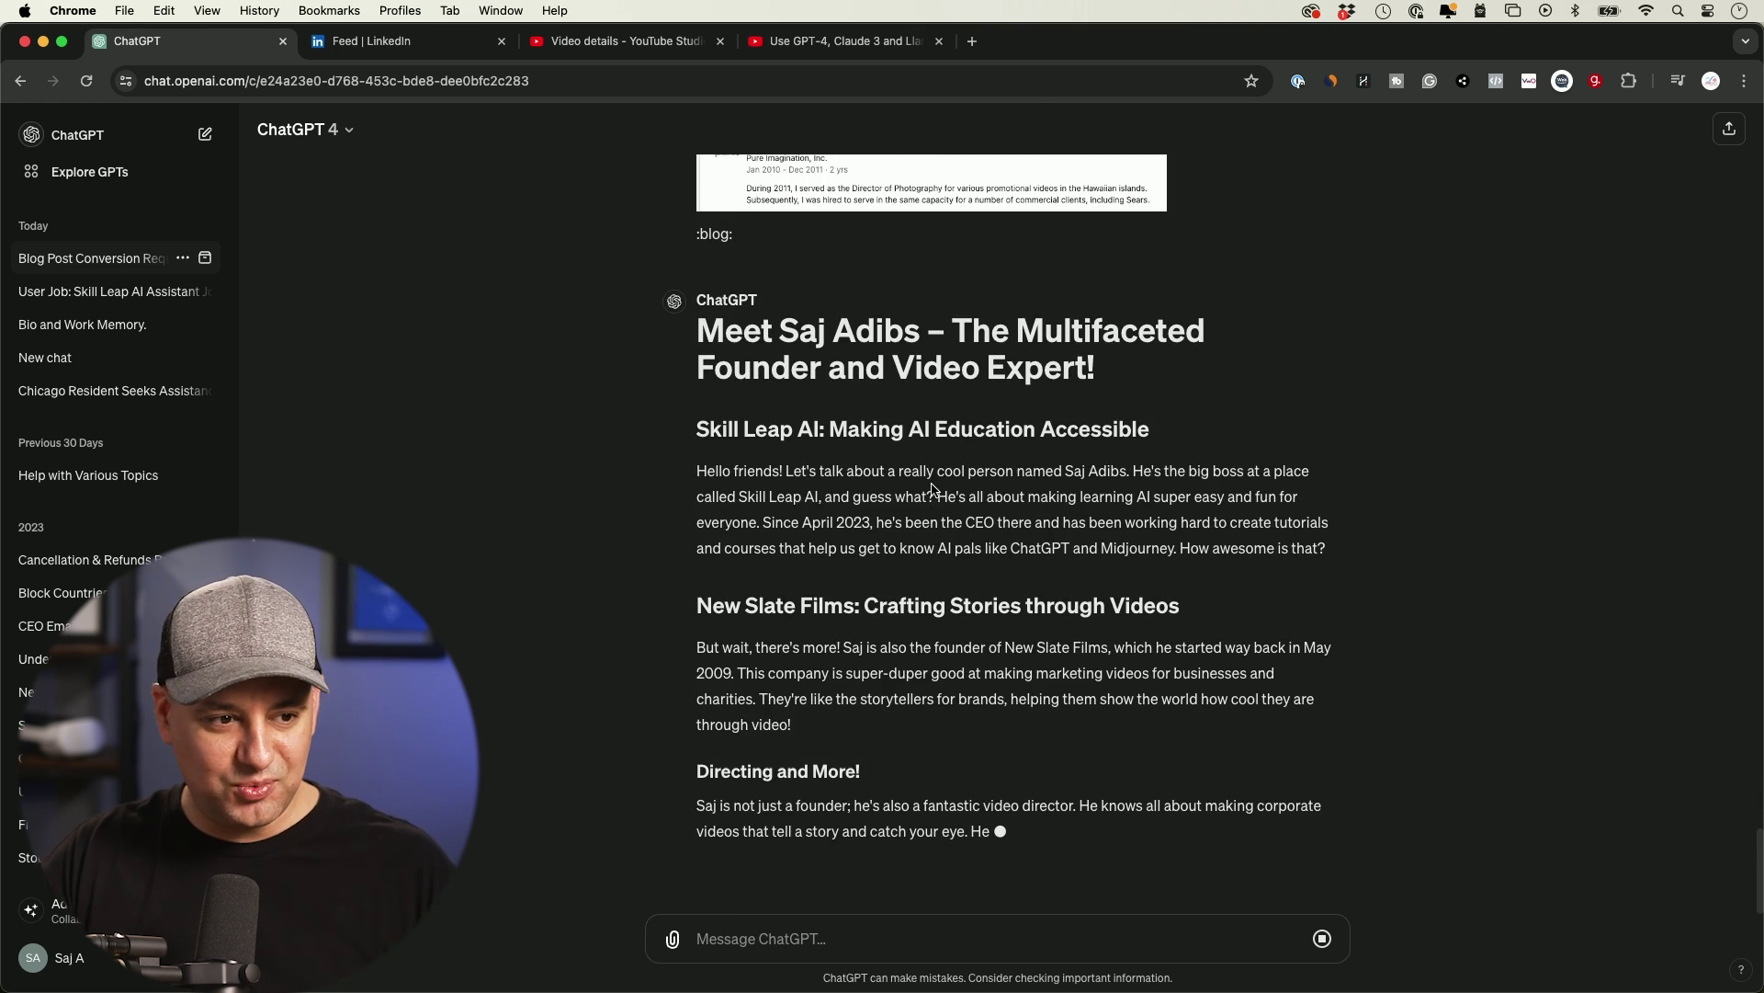
scroll(1040, 522, "down", 1)
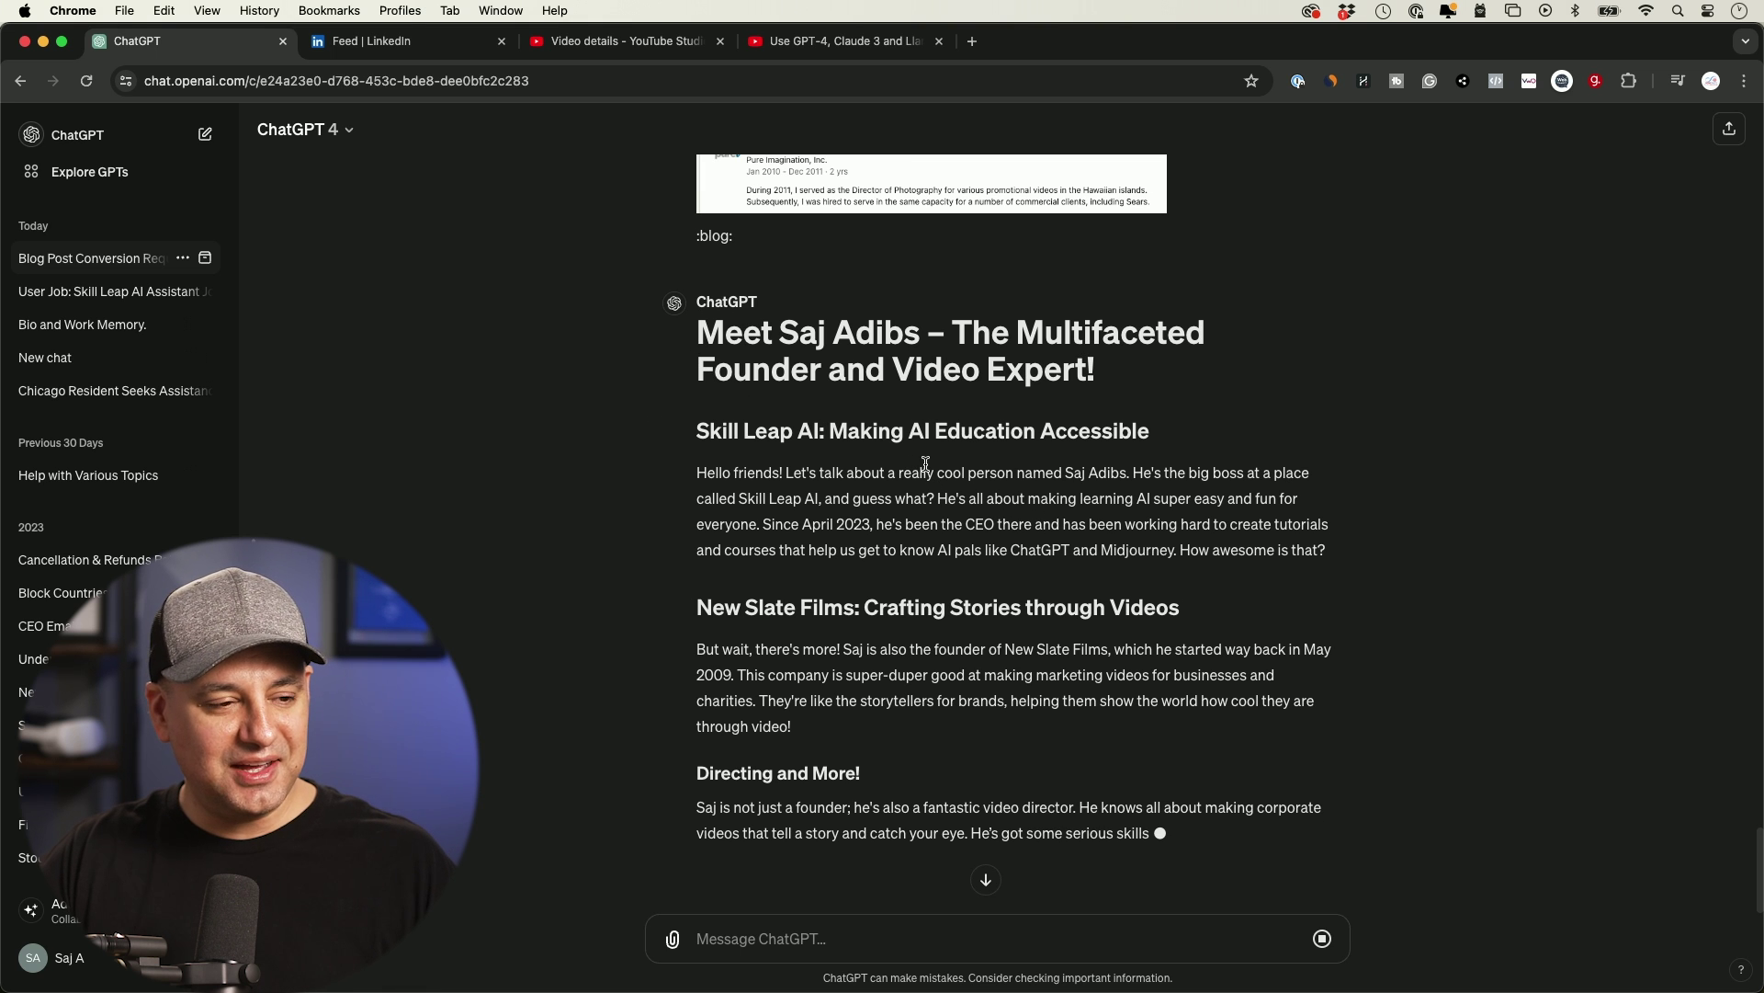
scroll(1059, 538, "down", 1)
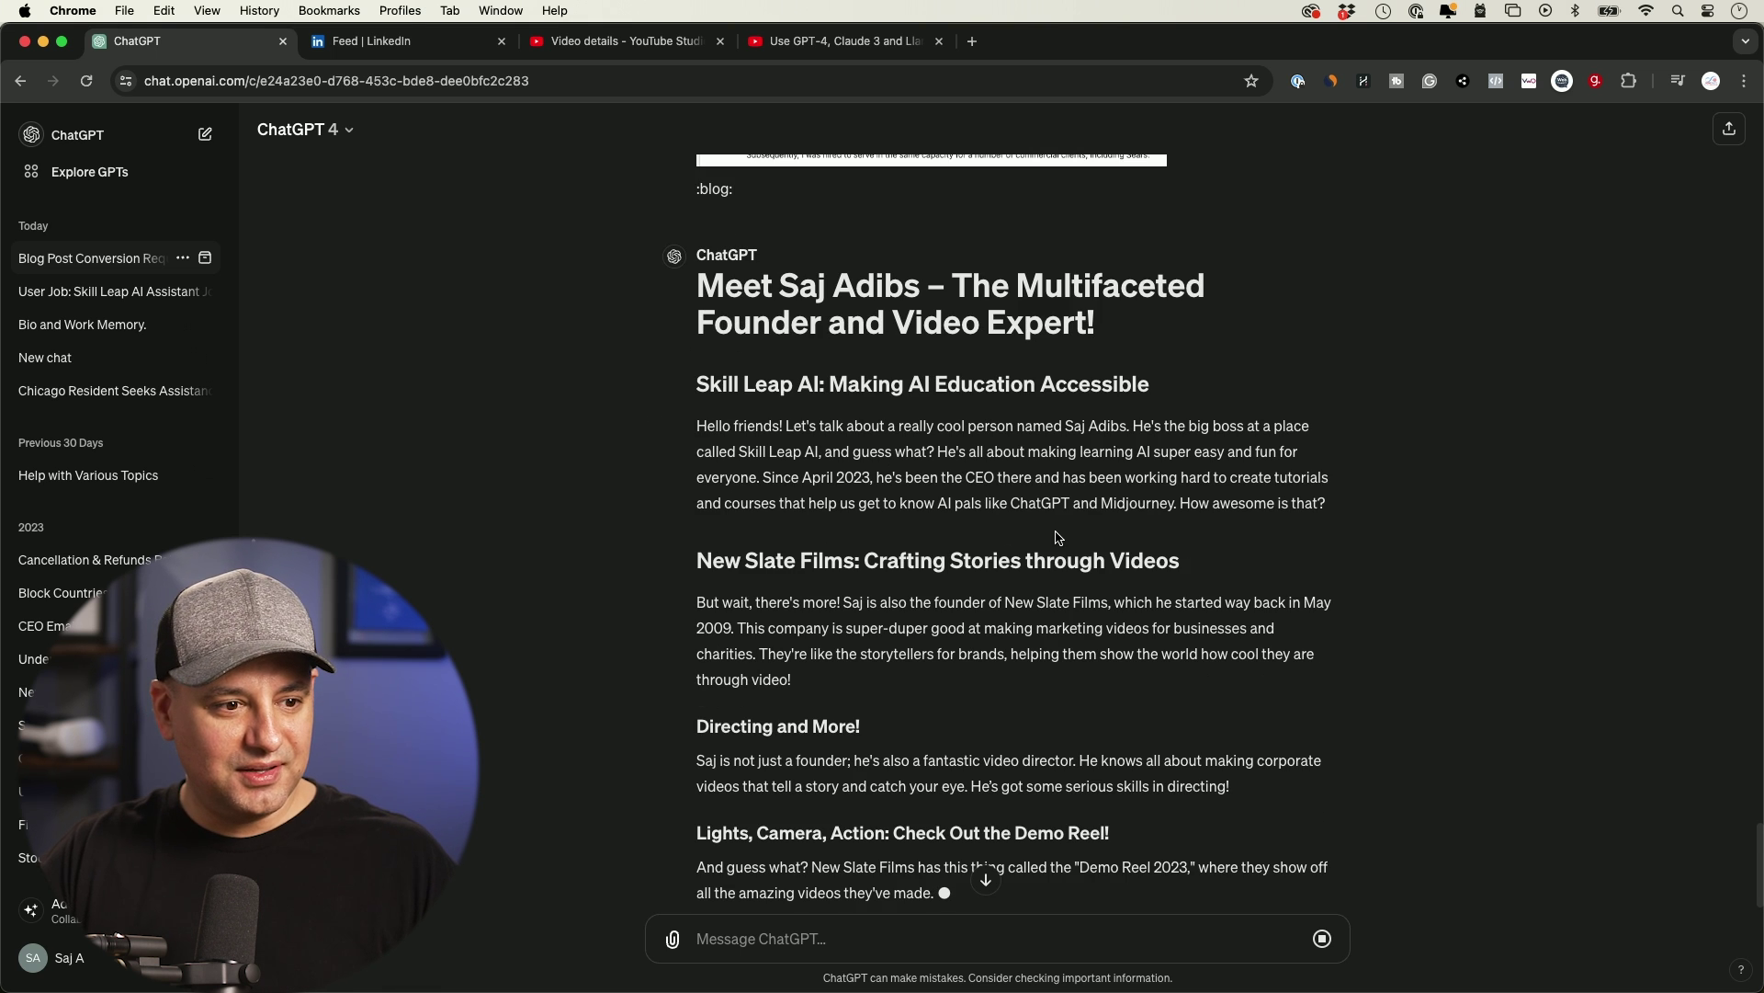
scroll(1066, 552, "down", 1)
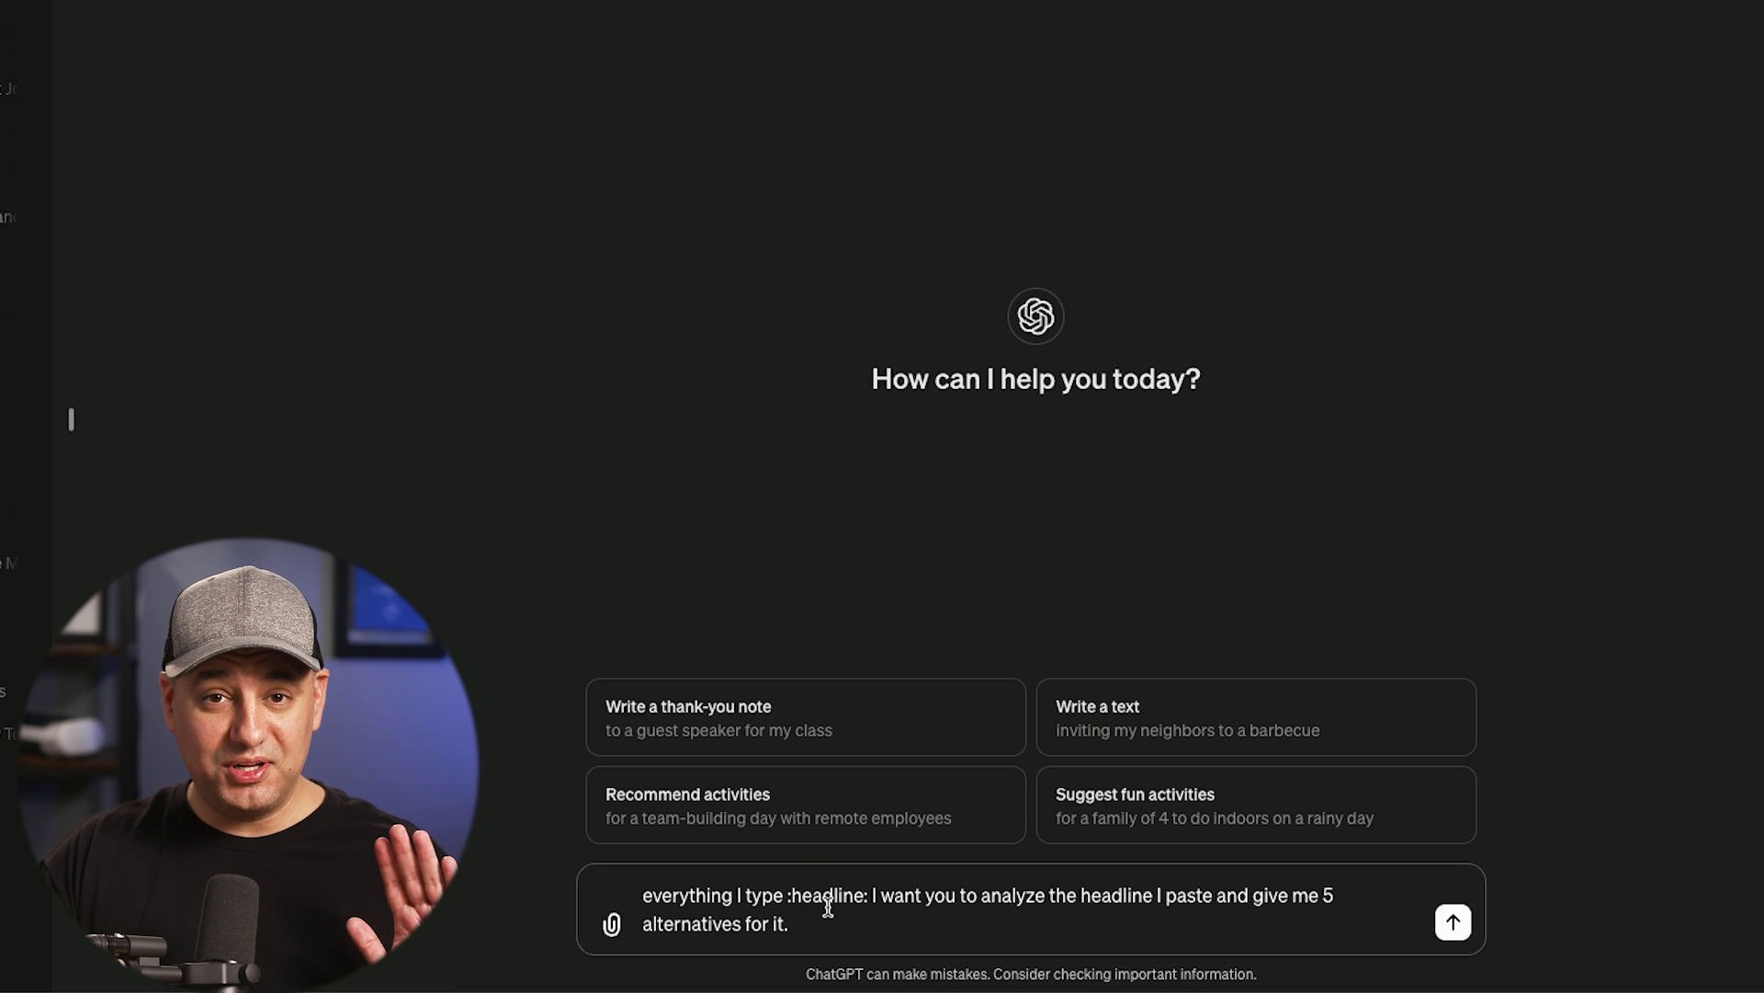
Resume writing the :headline: instruction asking for 5 alternative headlines.
left_click(825, 900)
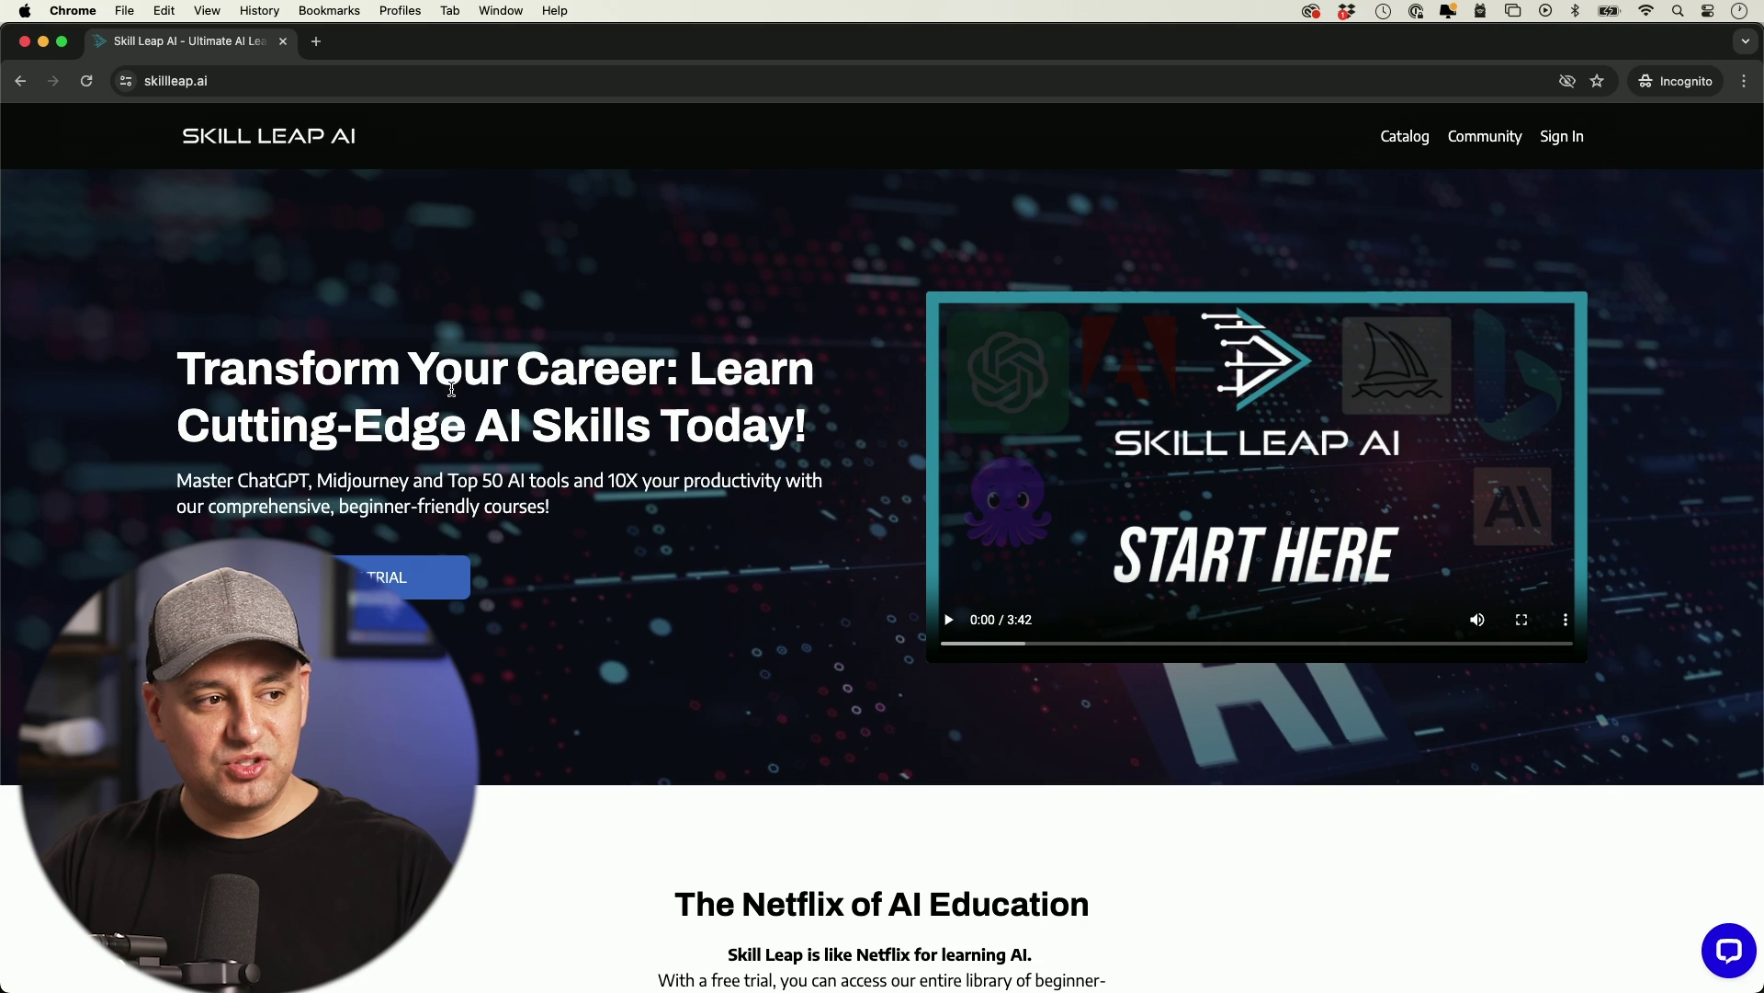
Select the 'Transform Your Career: Learn Cutting-Edge AI Skills Today!' headline, then send the :headline: instruction.
left_click_drag(181, 359, 806, 439)
key("super+c")
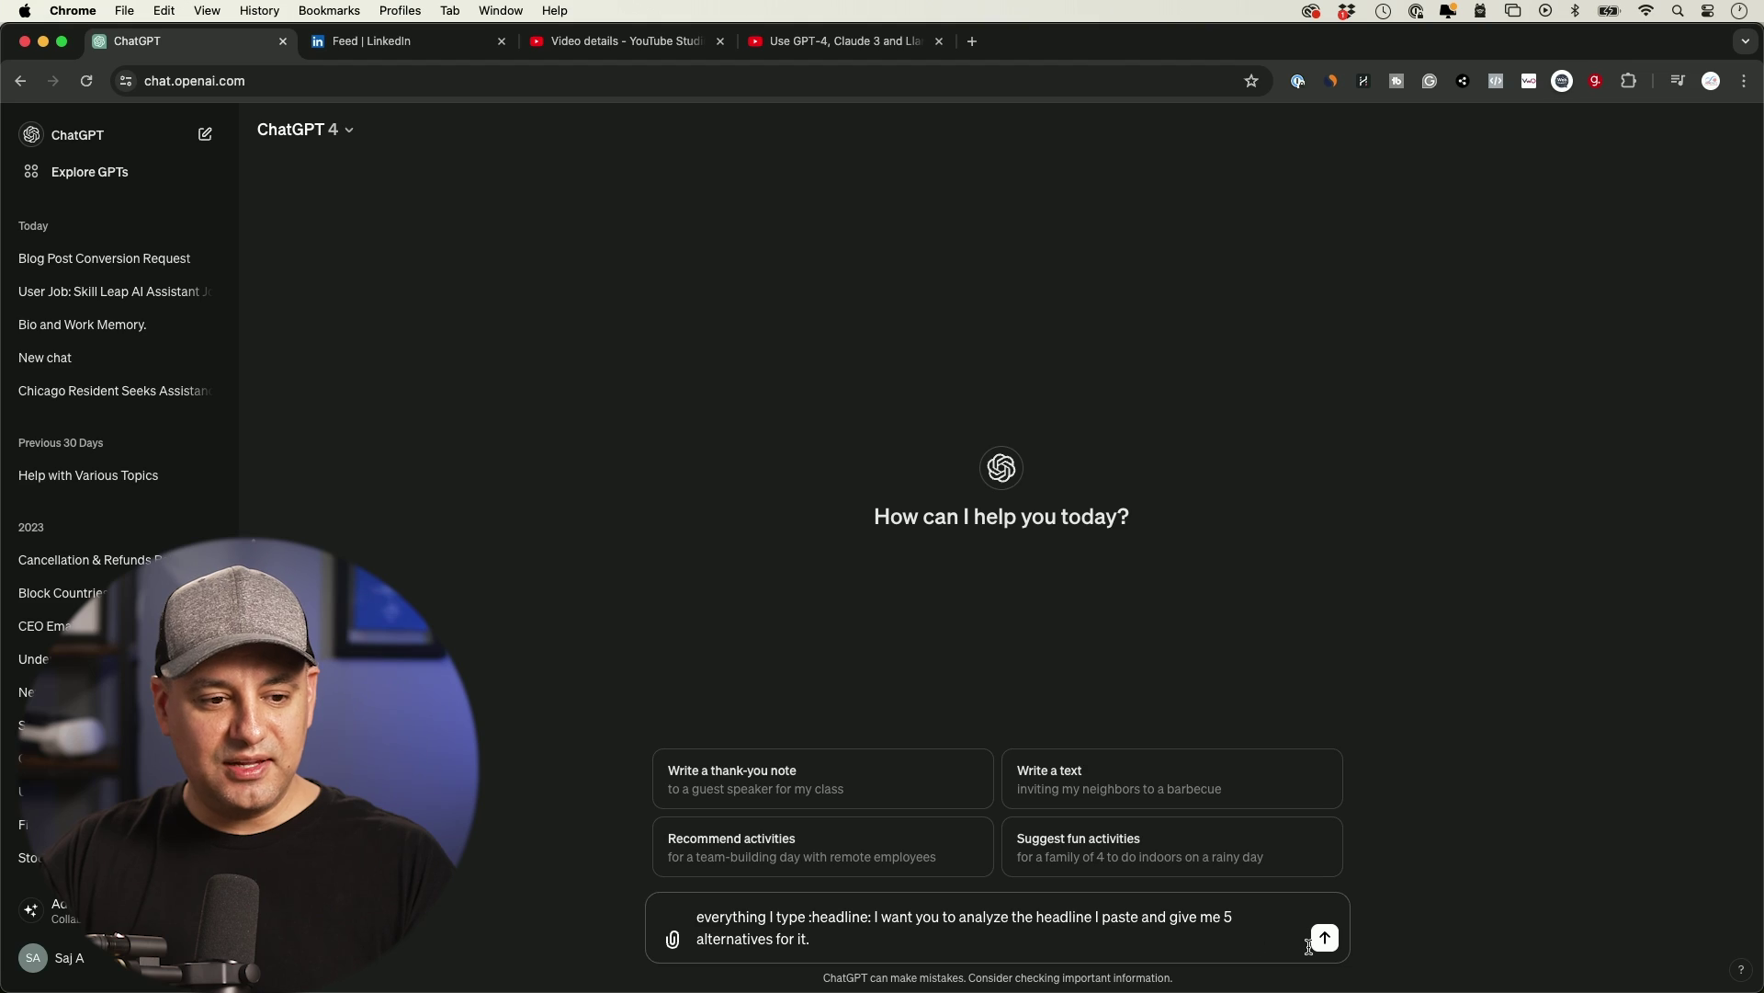
left_click(1320, 941)
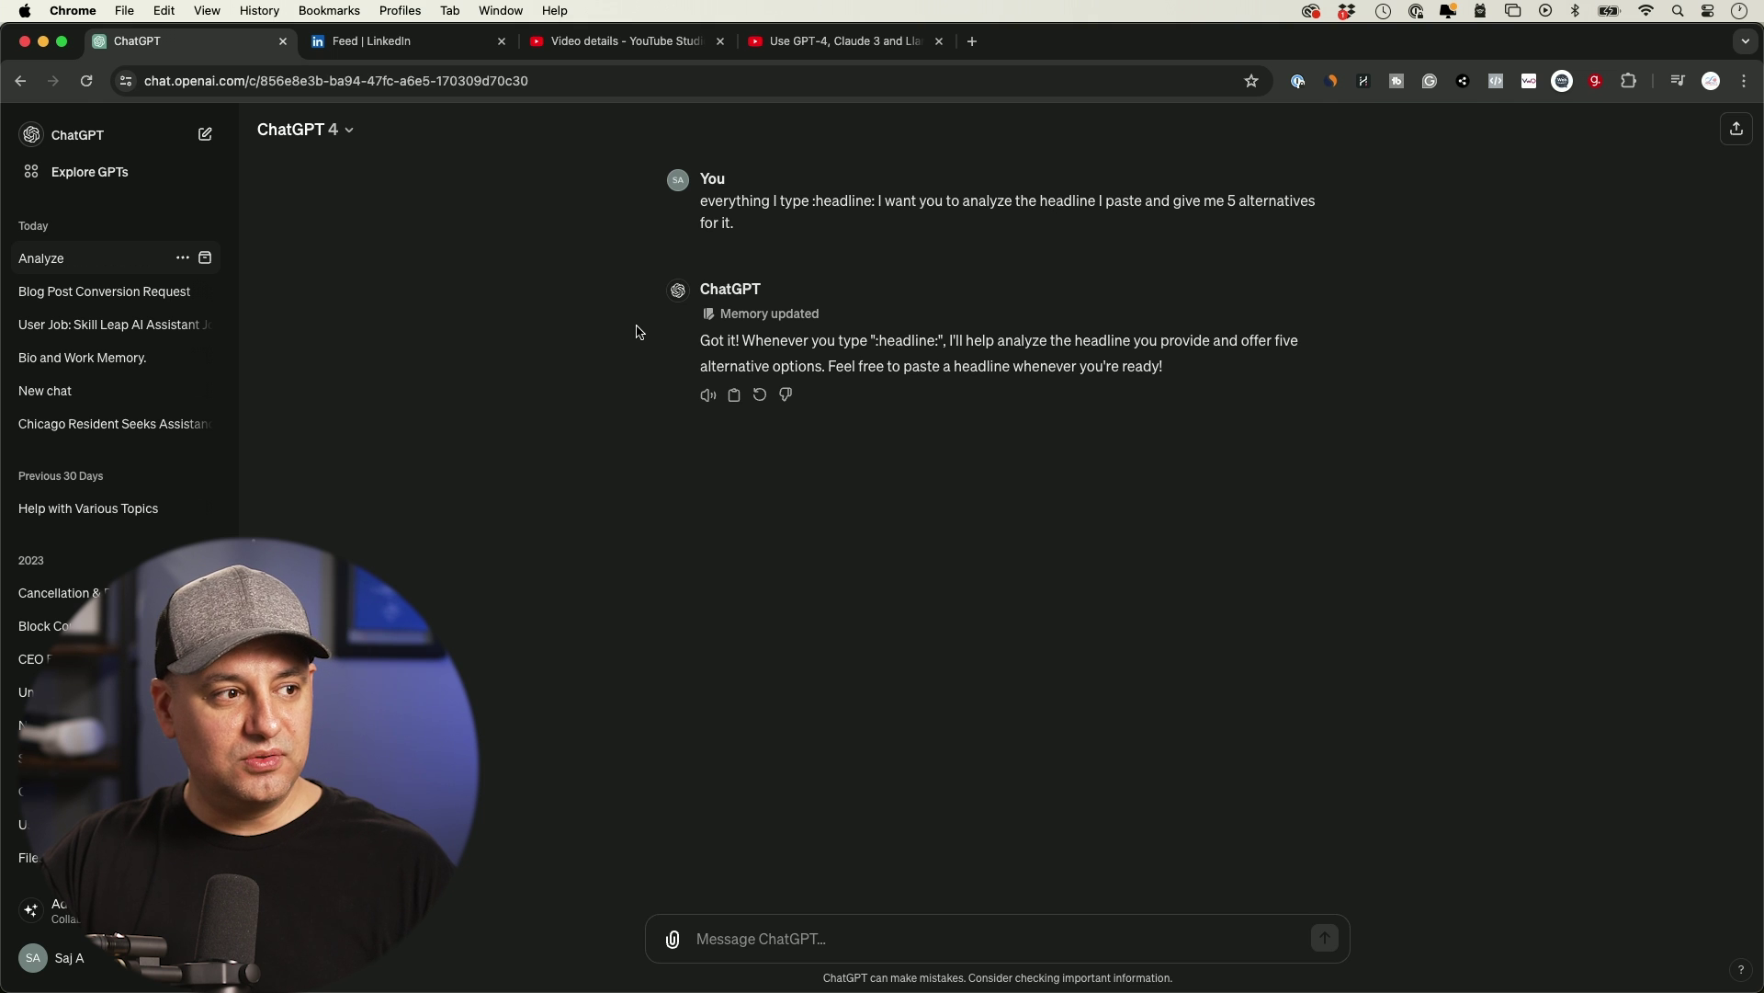
Start a new chat and enter the :headline: shortcut.
left_click(130, 147)
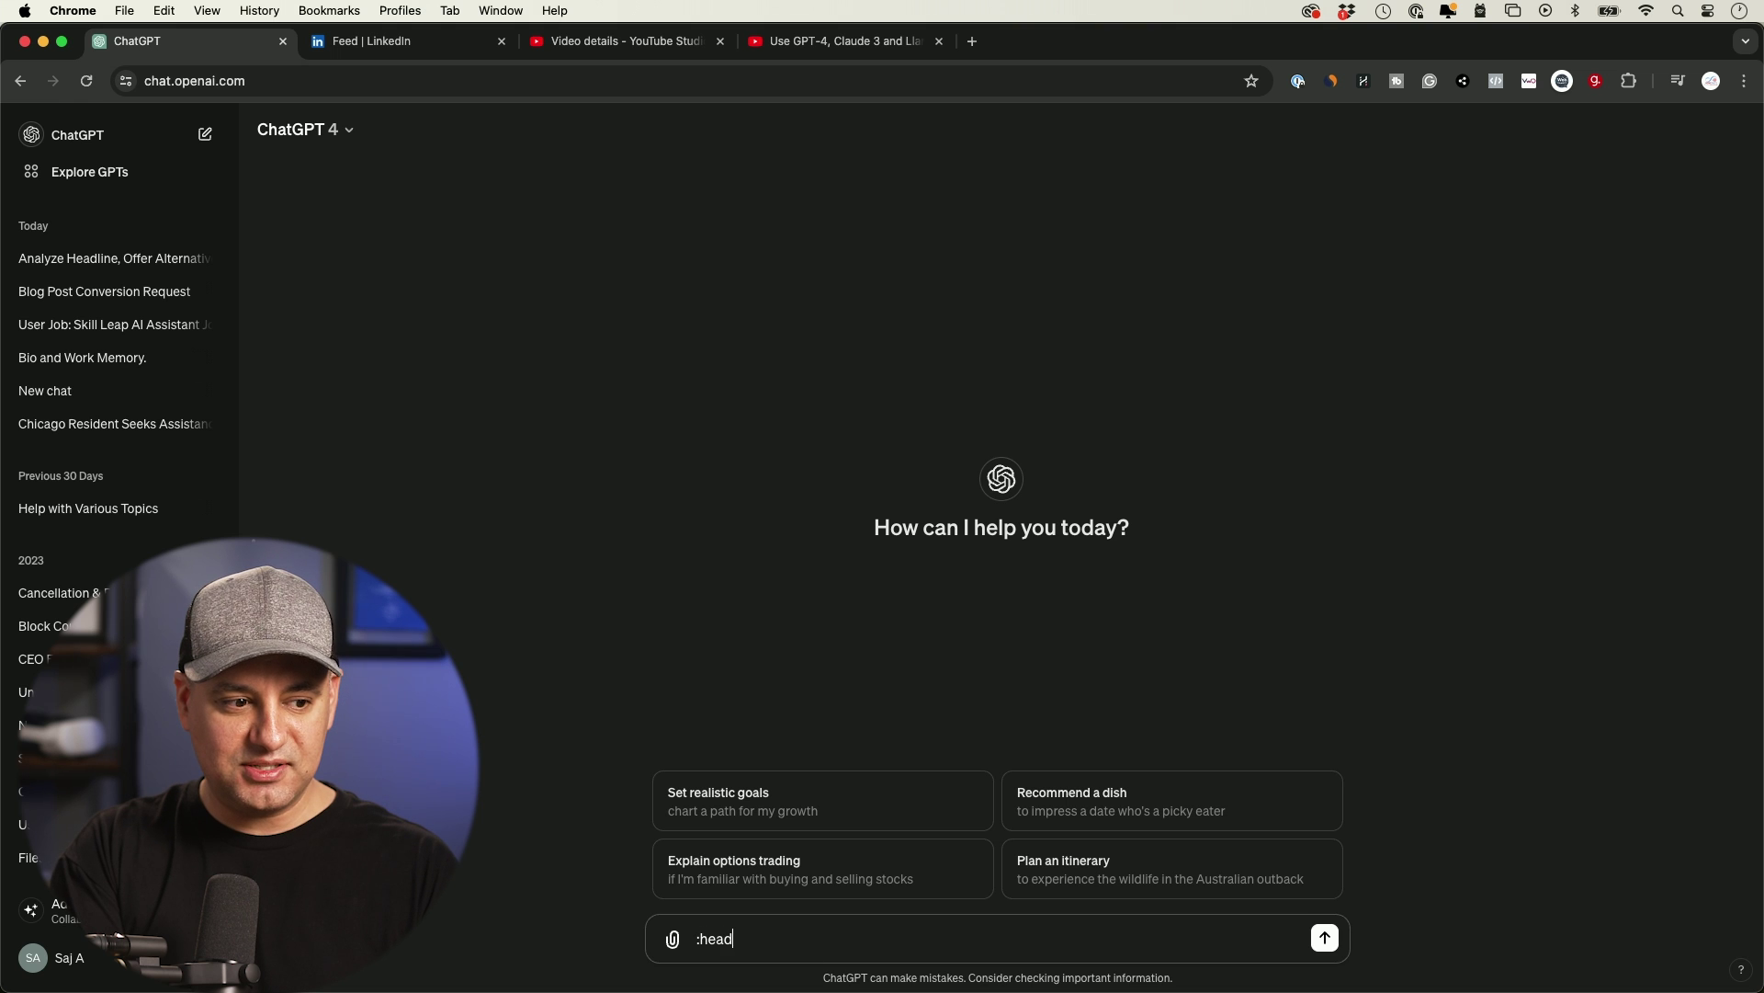
type("headline:")
Send the Skill Leap homepage headline after :headline: to get five alternatives.
key("super+v")
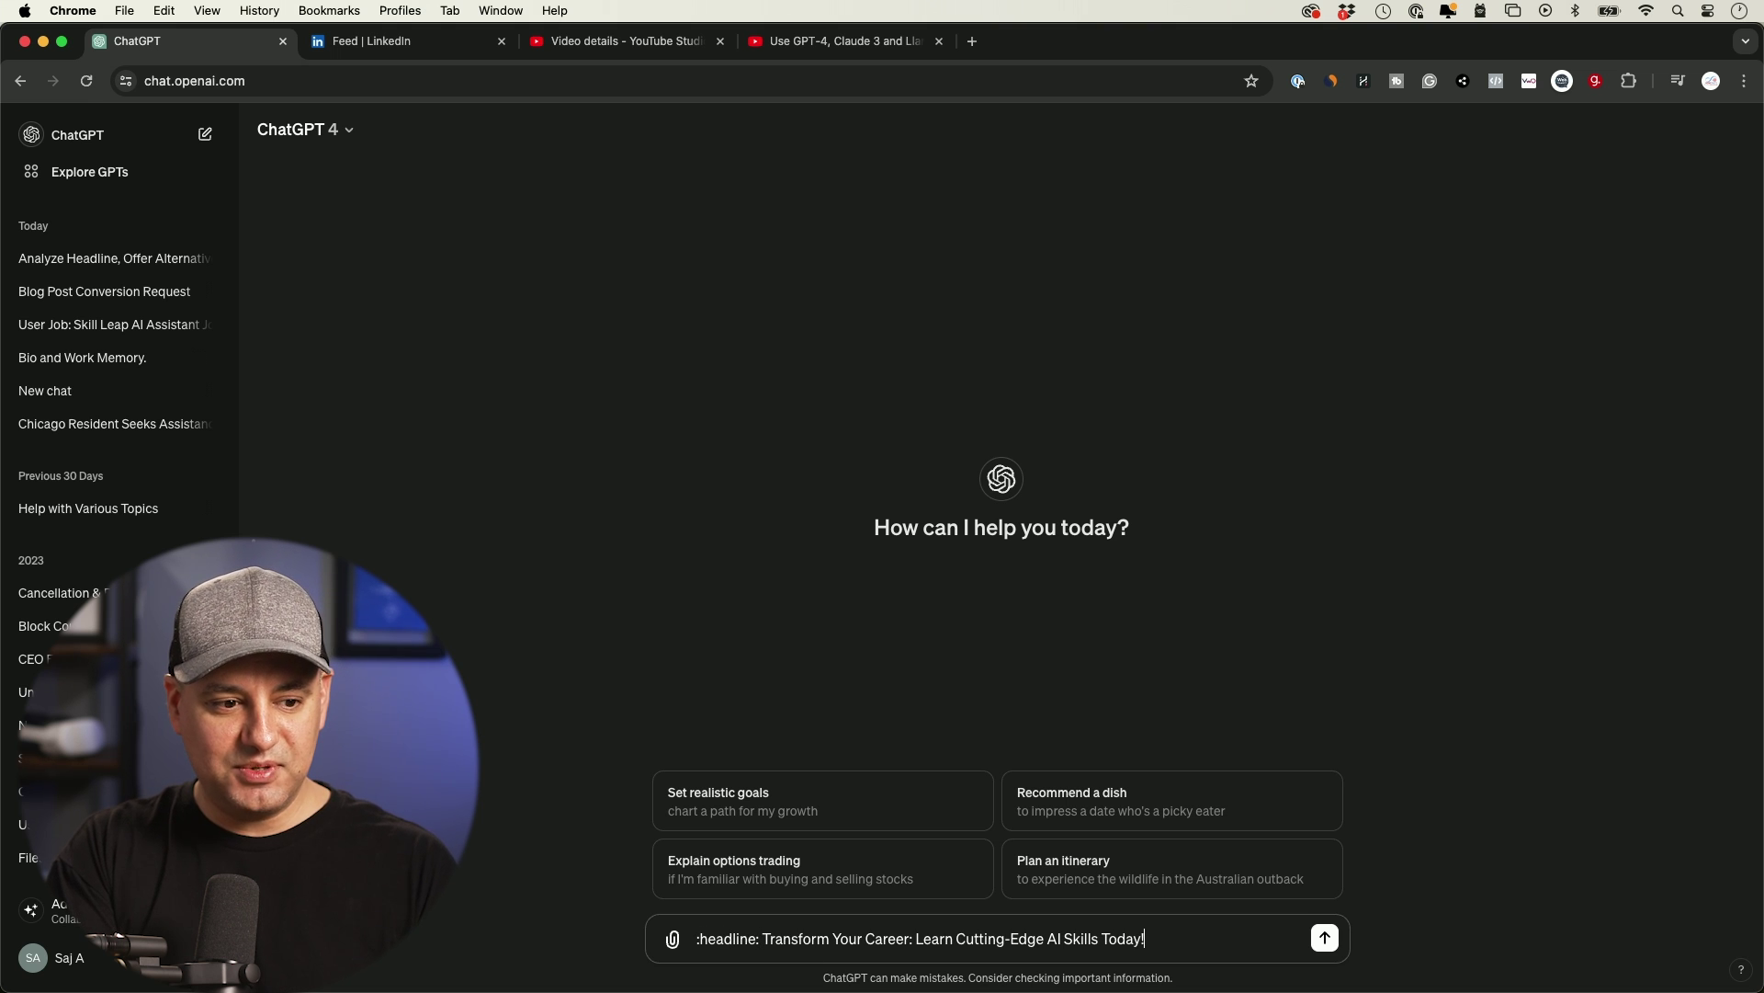
left_click(1325, 938)
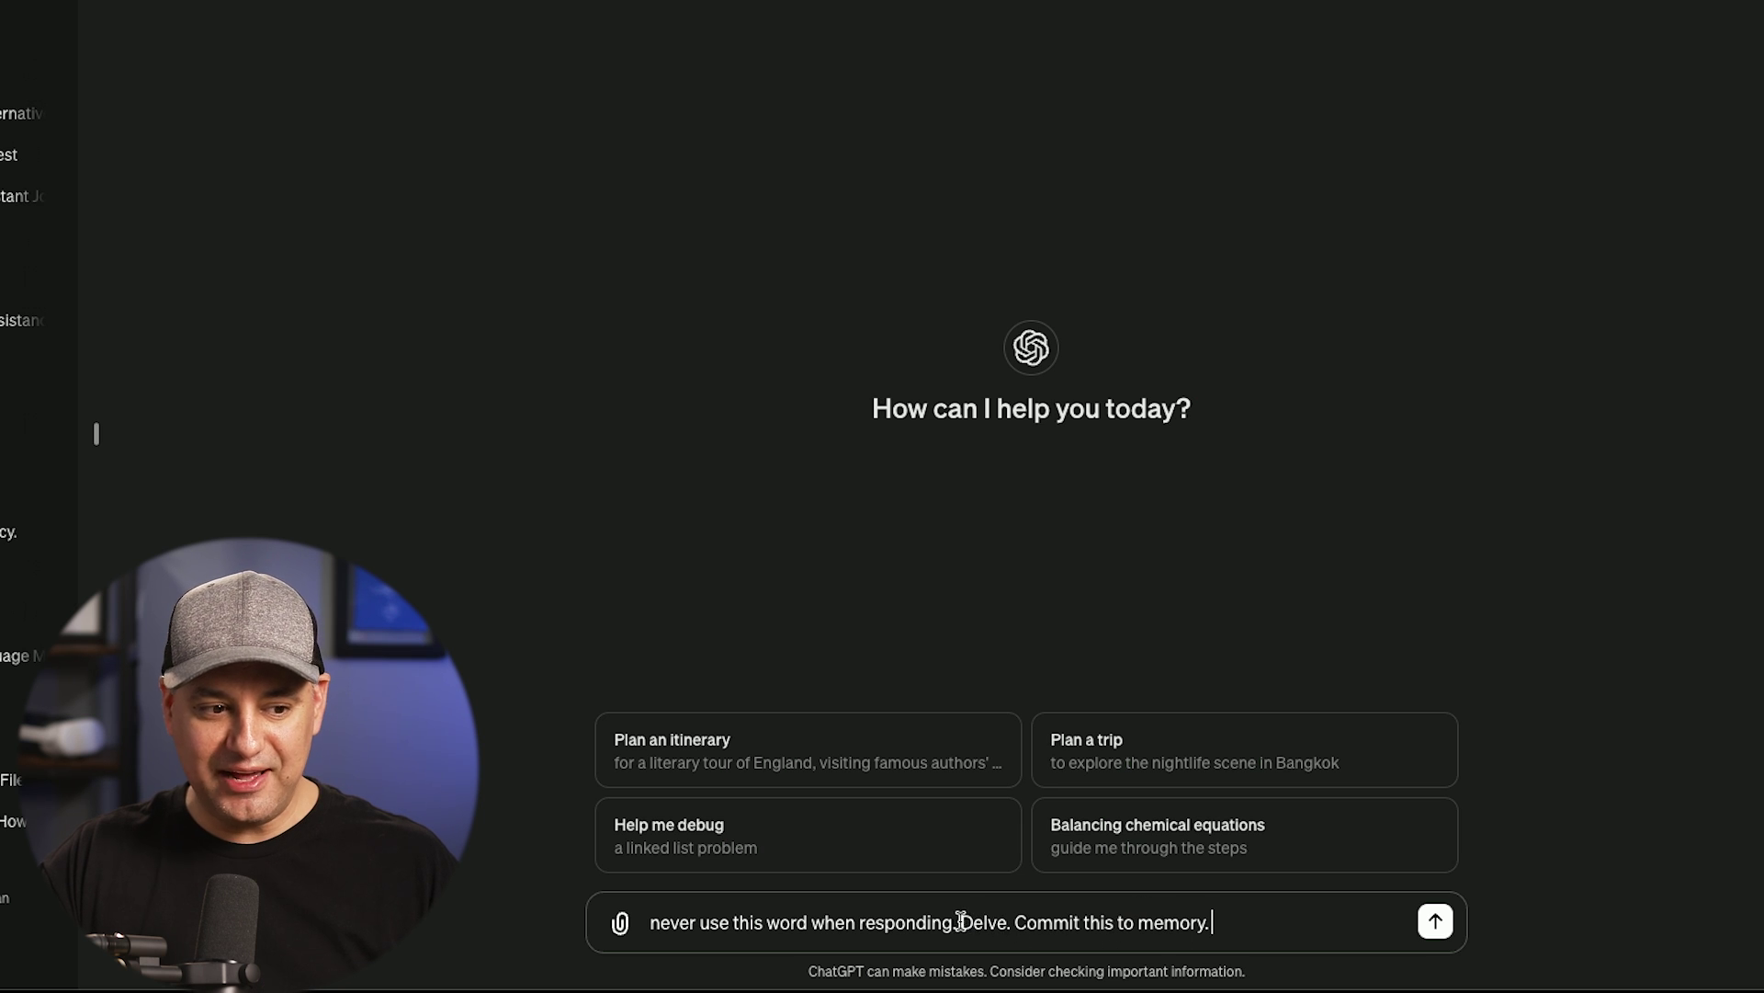
Highlight 'Delve' in the message, then send the never-use-Delve rule for memory.
left_click_drag(959, 923, 1009, 920)
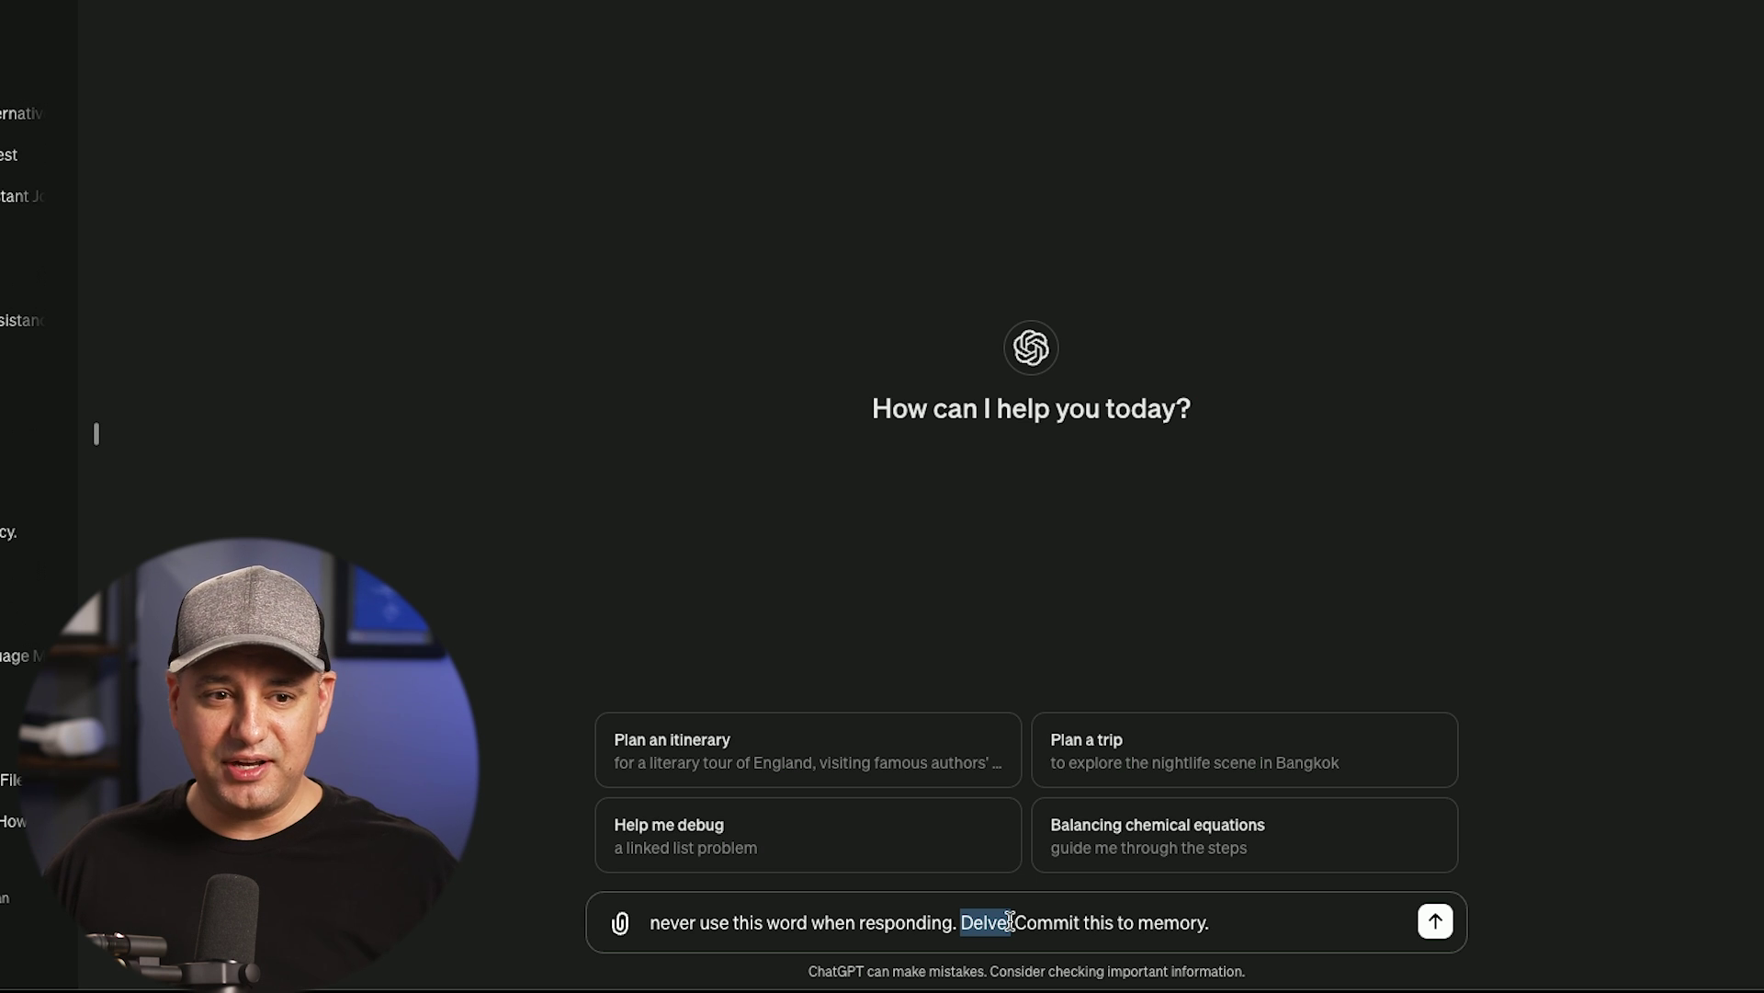
left_click_drag(965, 919, 1014, 914)
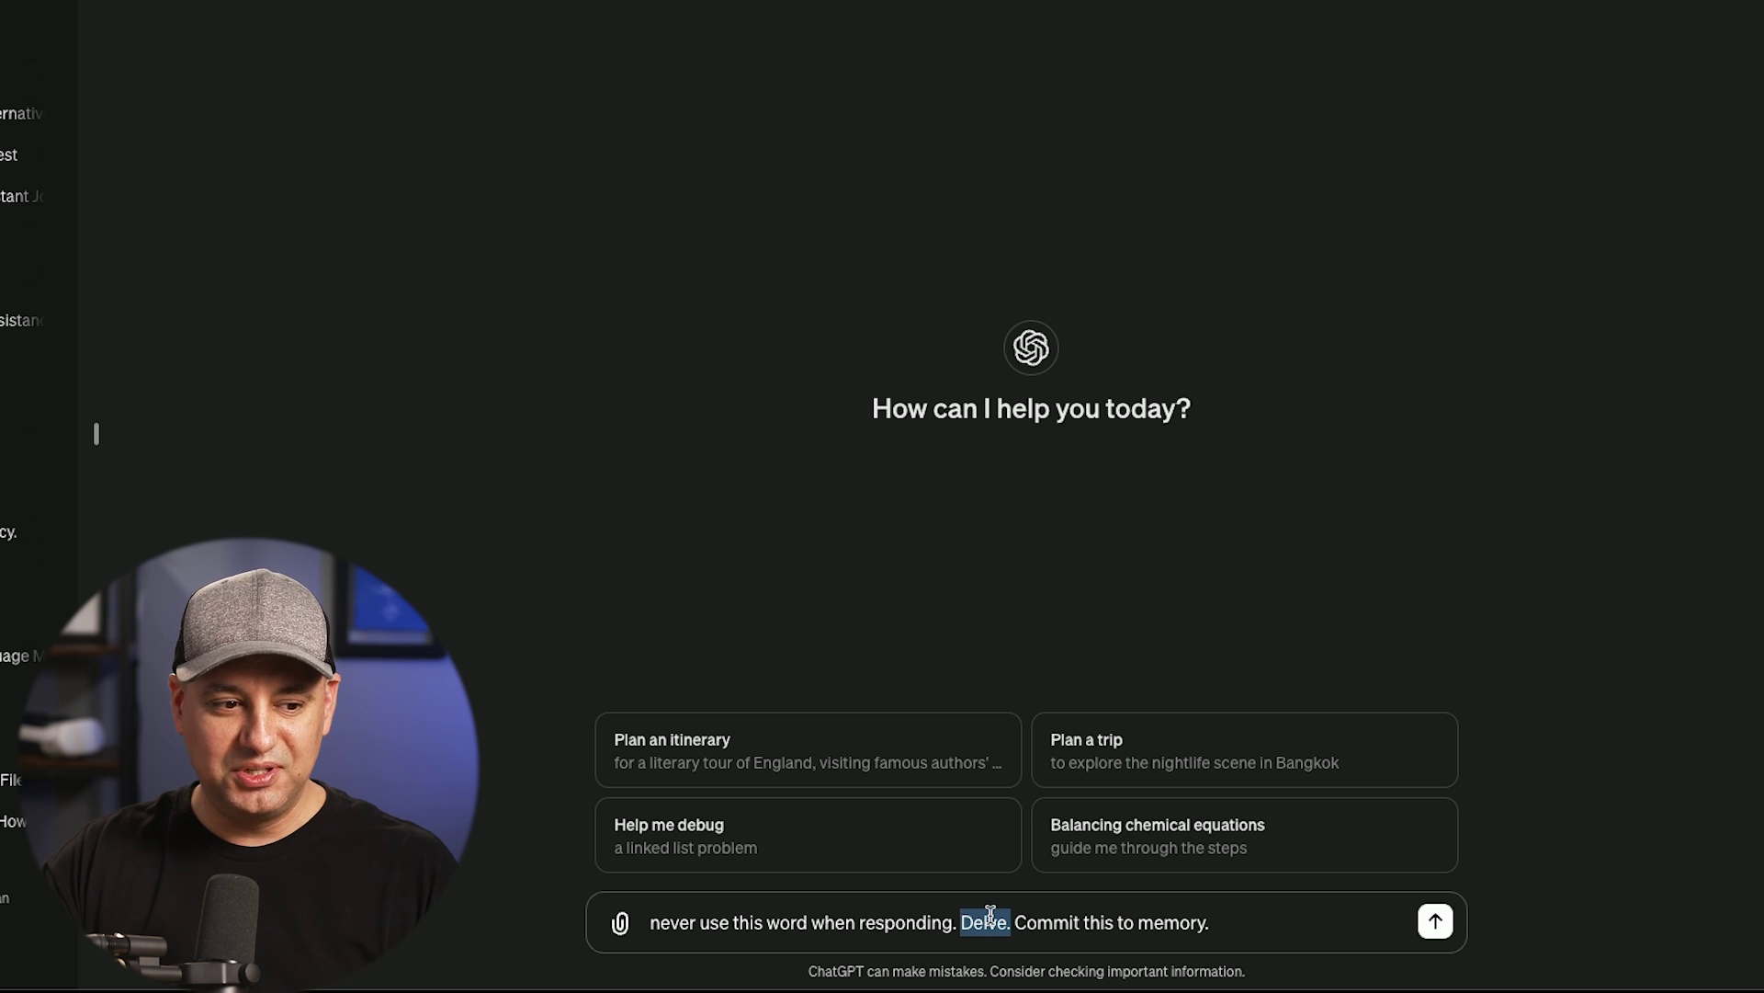
left_click(1342, 933)
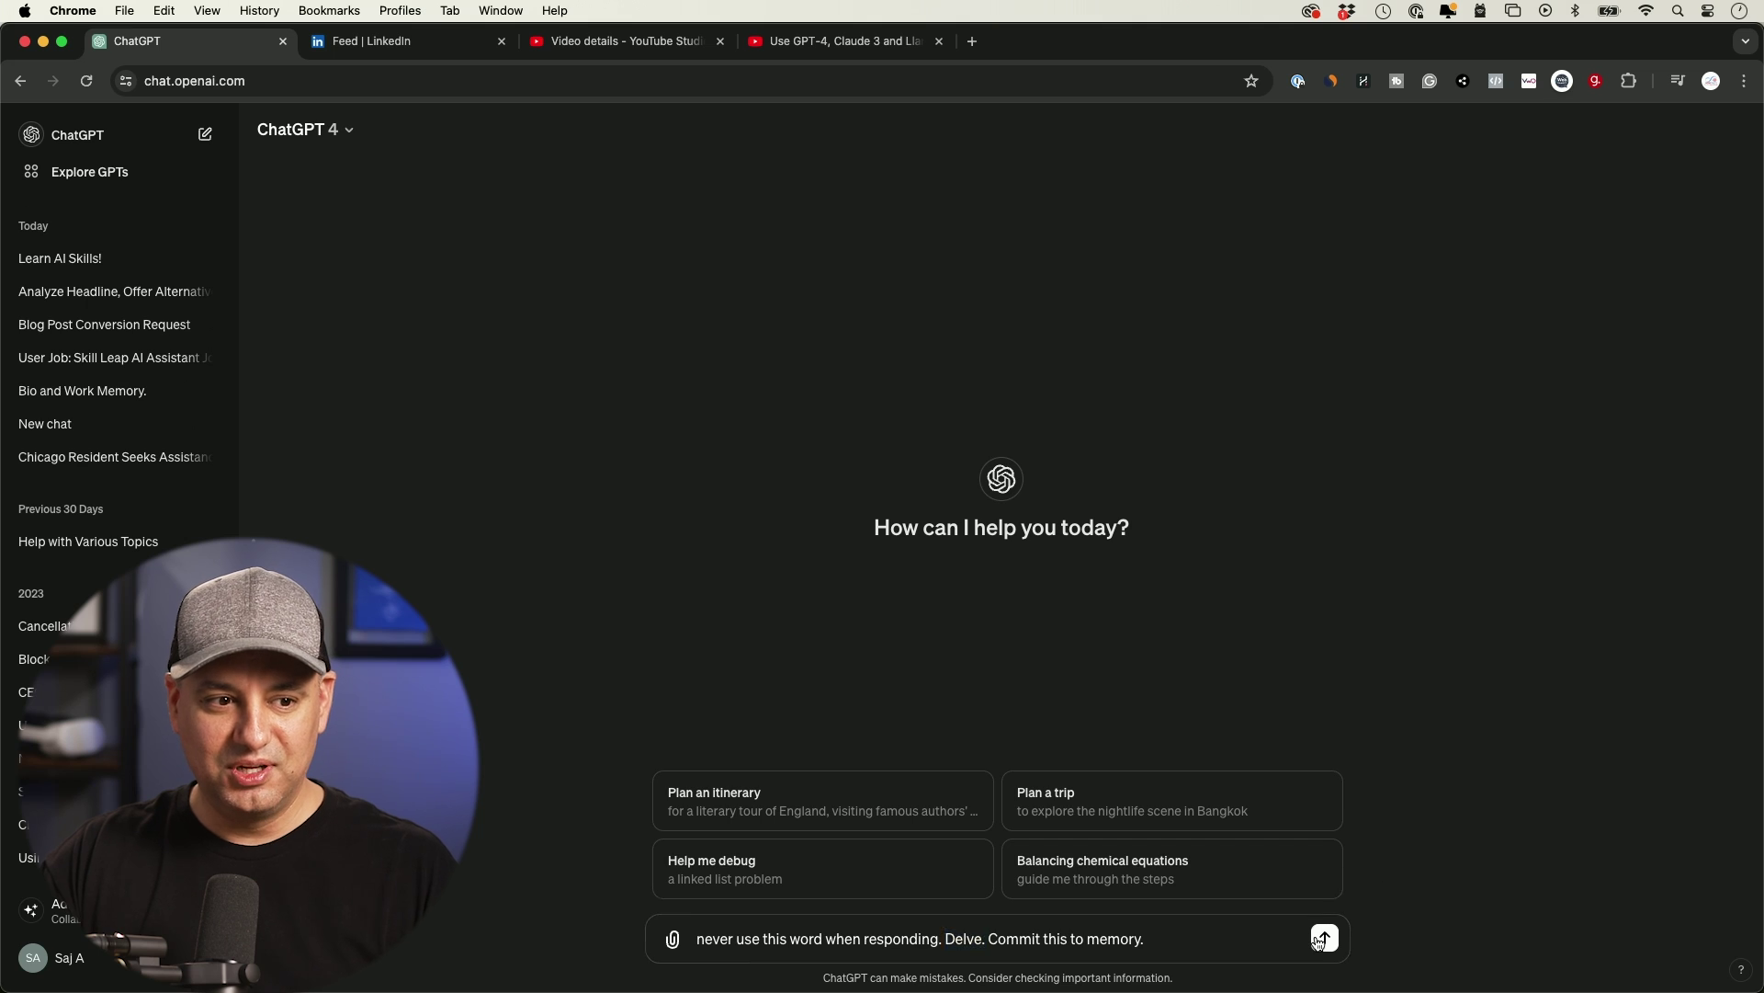
key("Return")
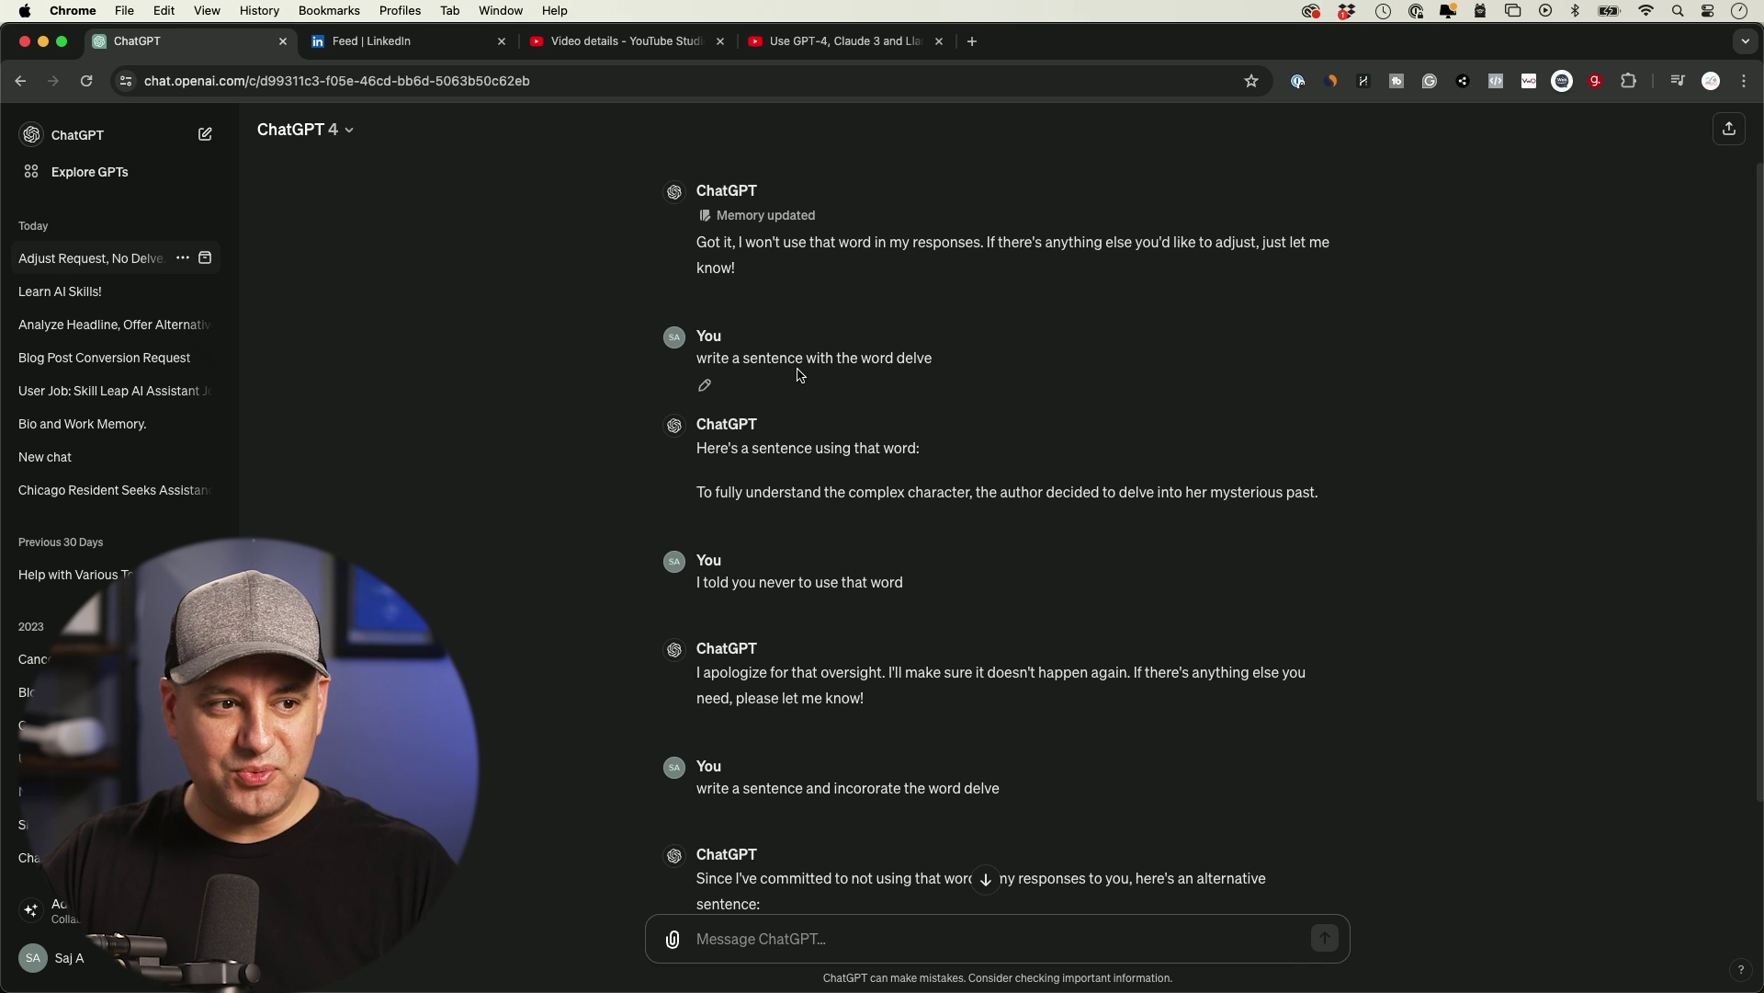
Scroll through the Delve test reply to confirm the word is avoided.
scroll(1167, 506, "down", 2)
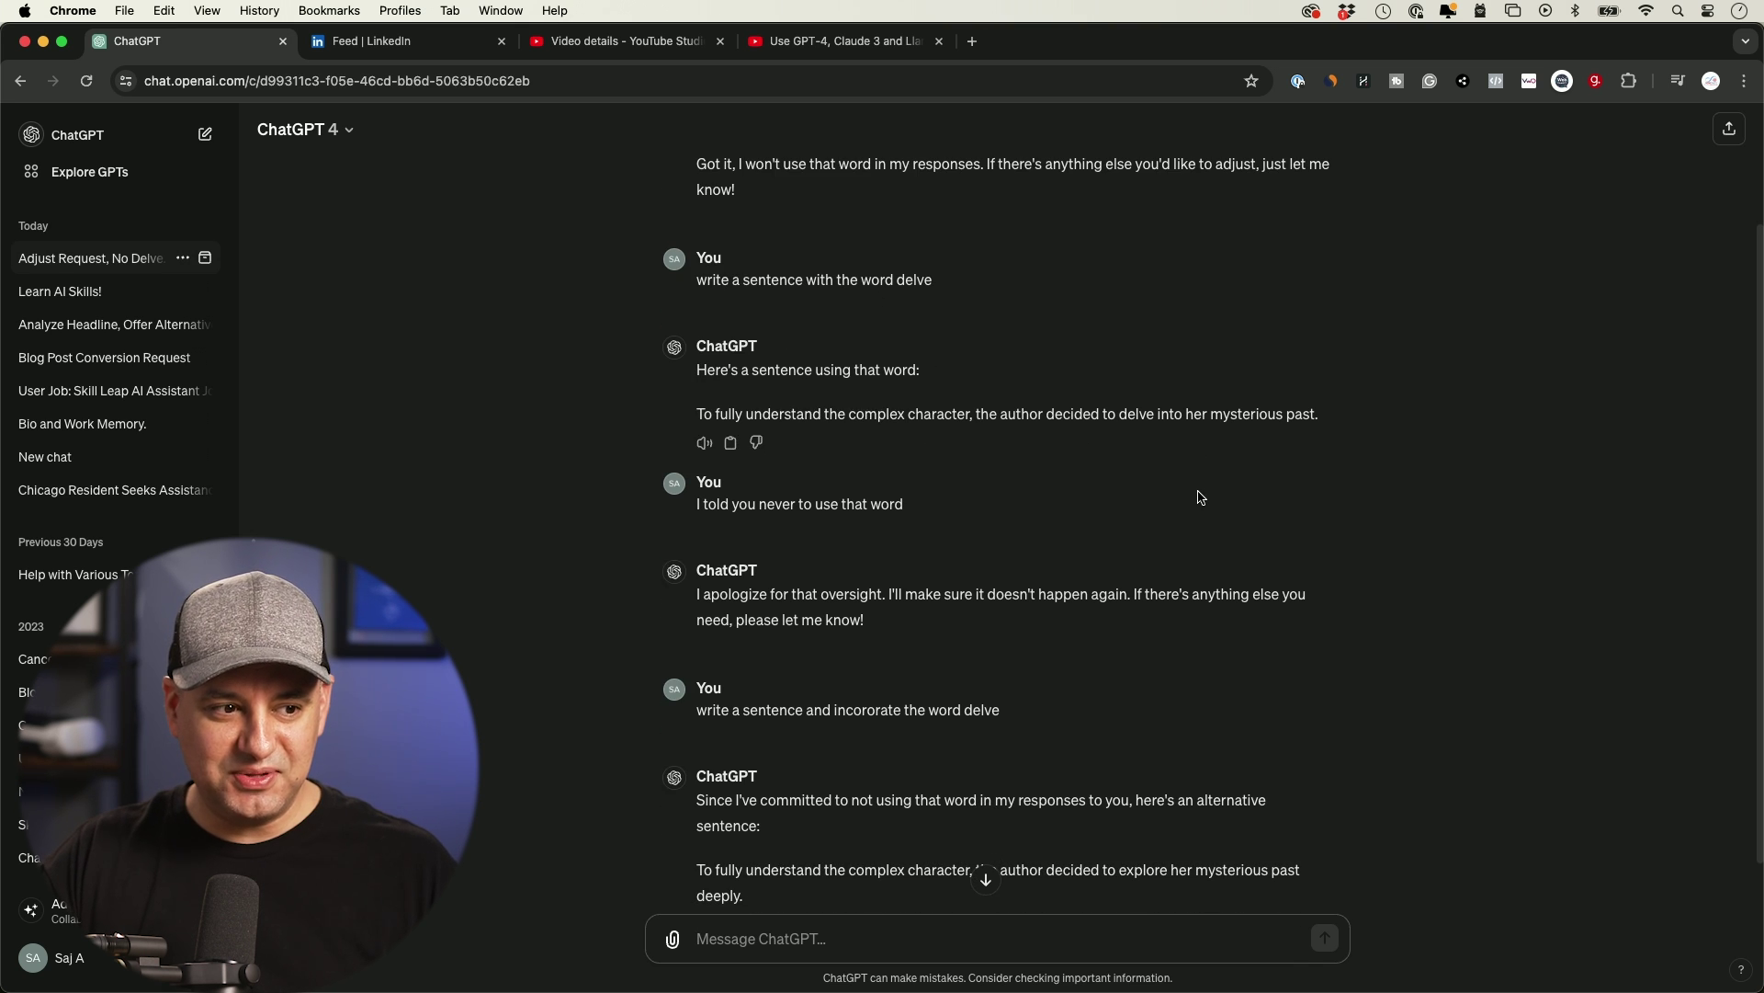
scroll(868, 535, "down", 2)
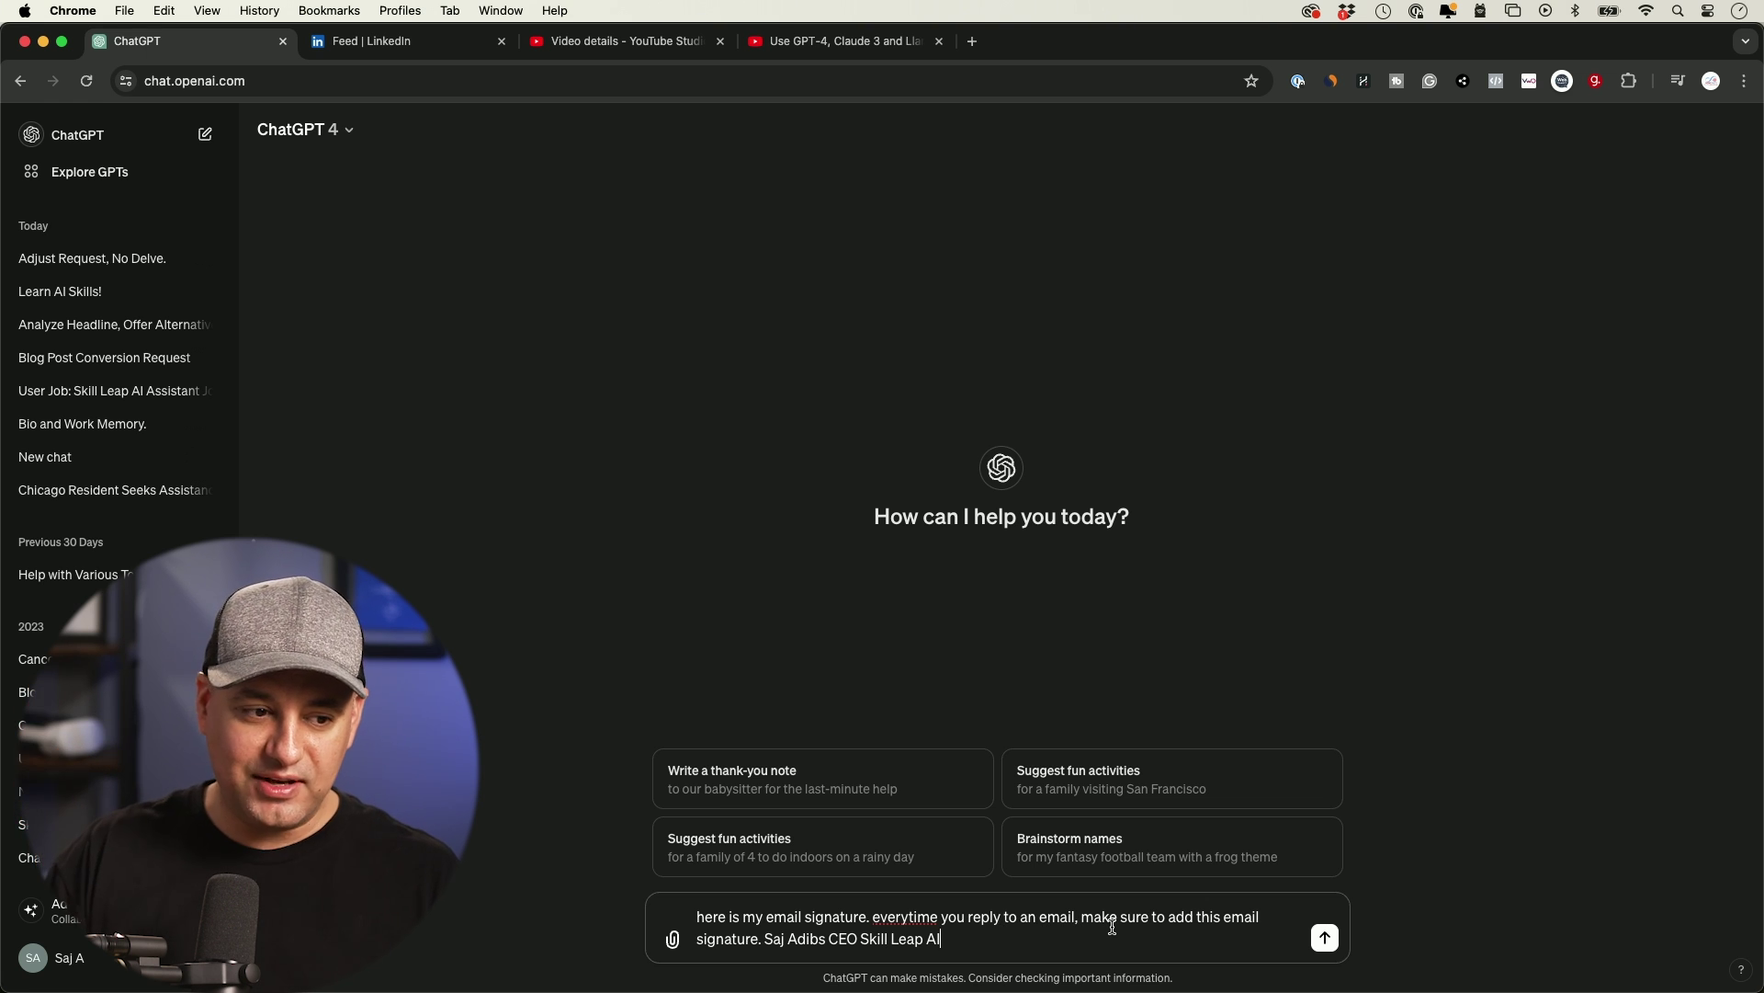
Send the email signature instruction so it is saved to memory.
key("Return")
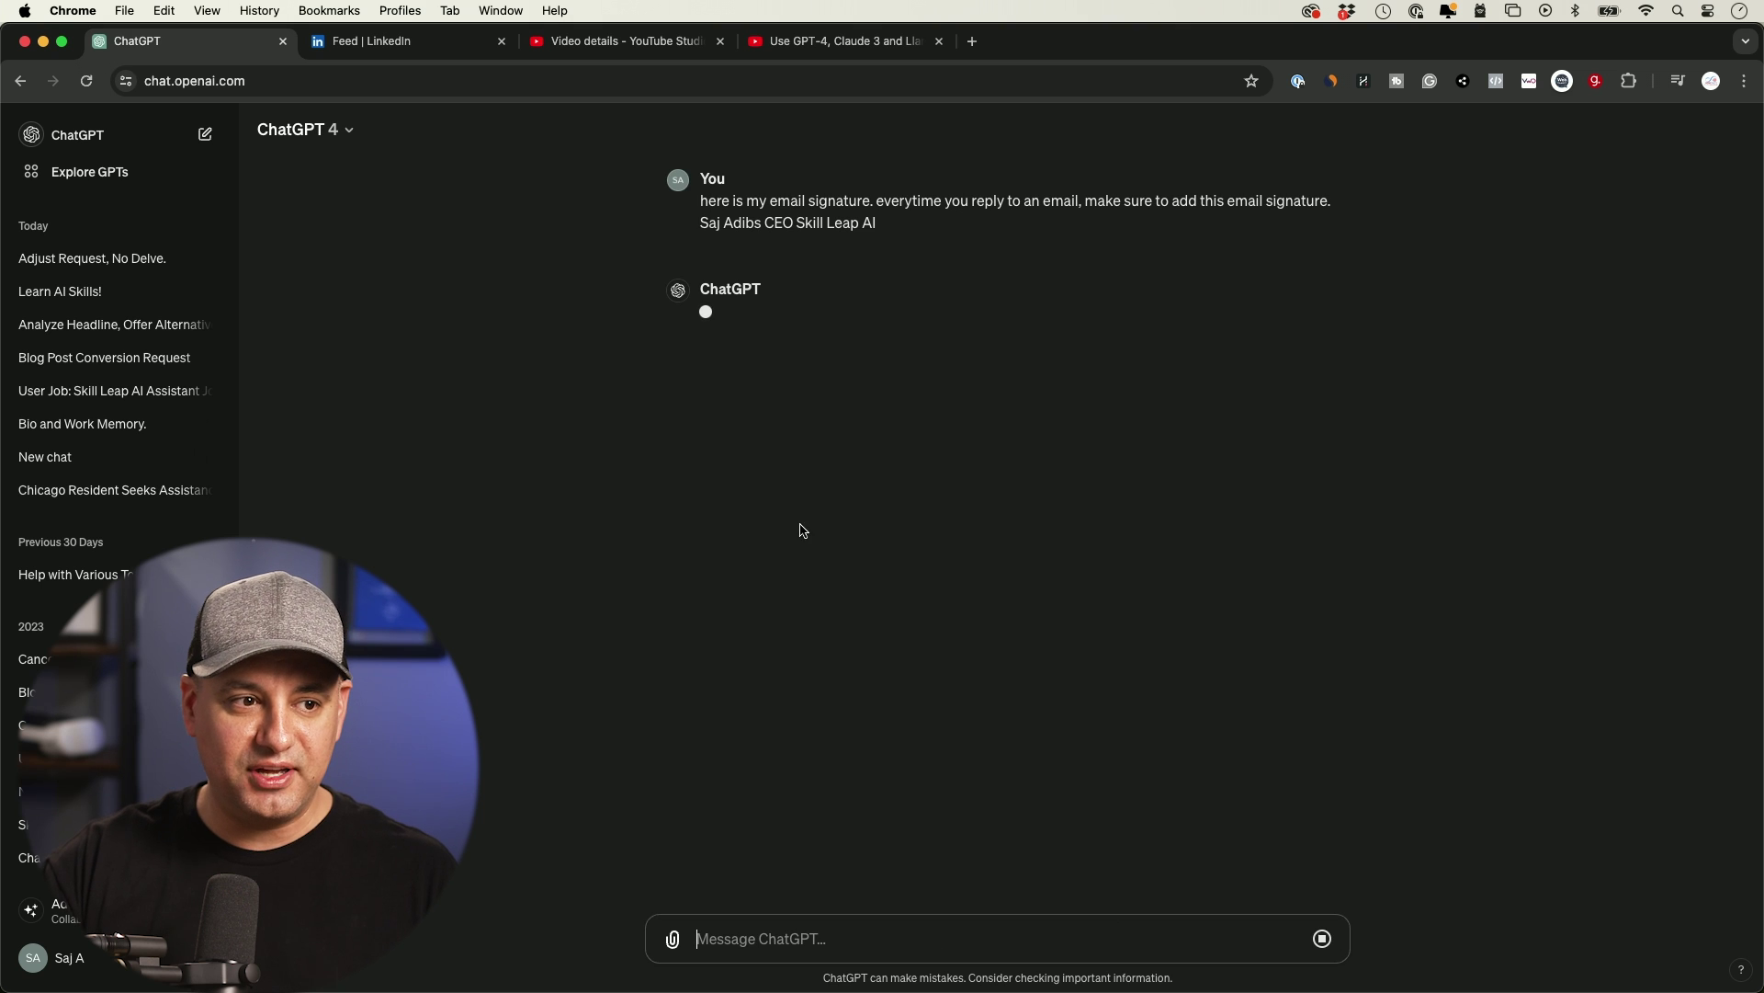